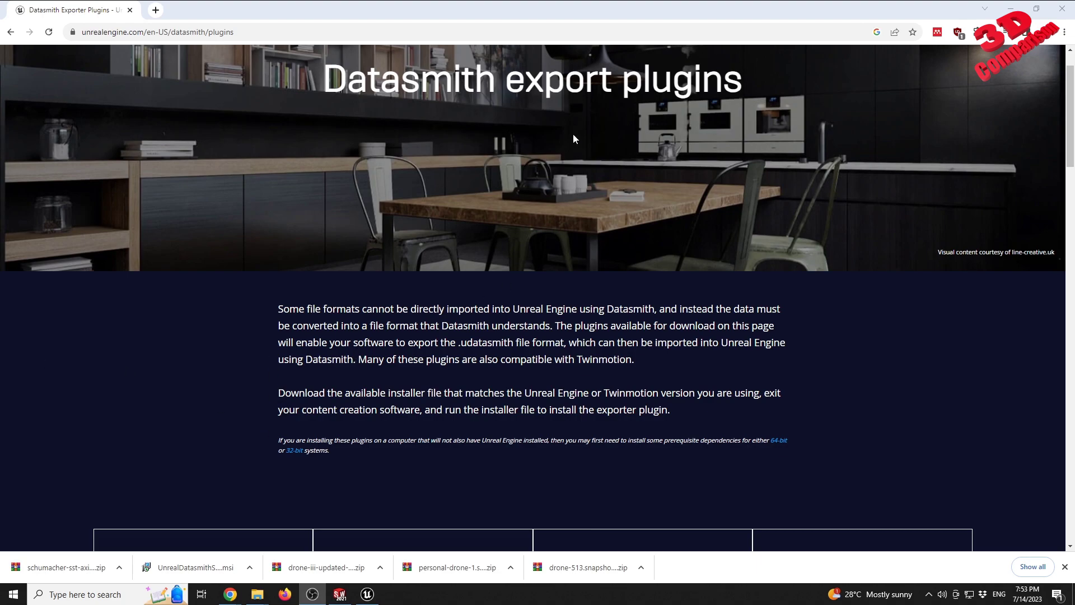
- Review the Datasmith export plugins page and find the SOLIDWORKS exporter with its supported versions
drag(543, 83, 758, 103)
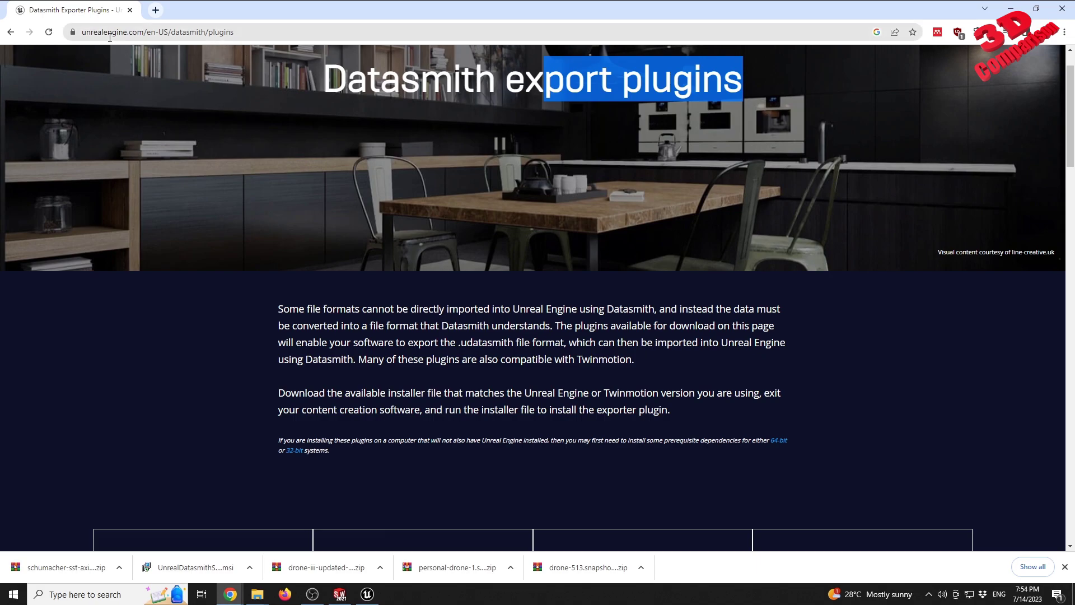
scroll(515, 325, down, 9)
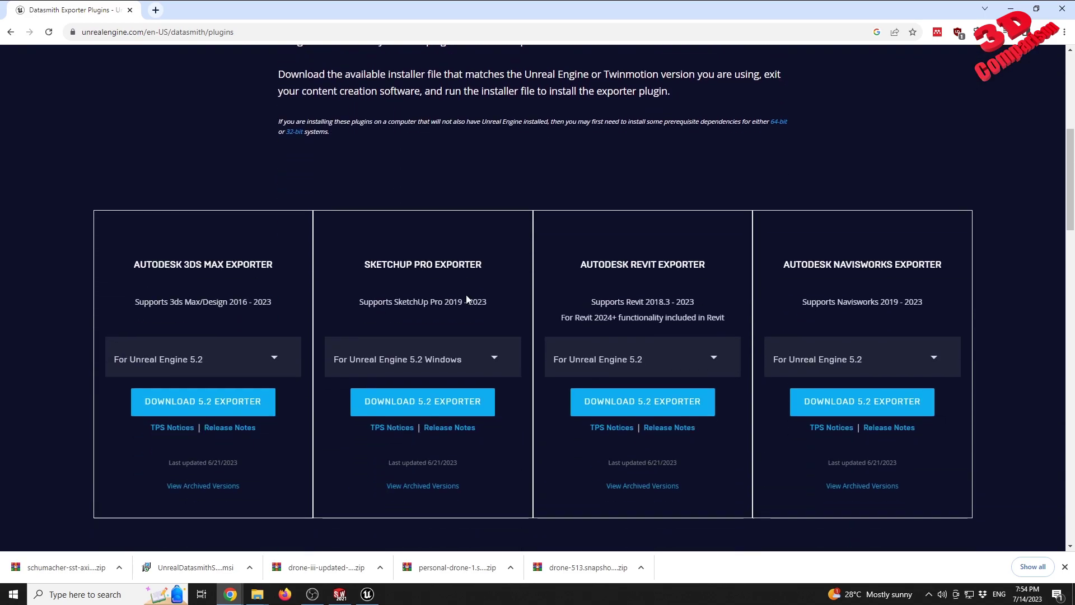
scroll(538, 329, down, 2)
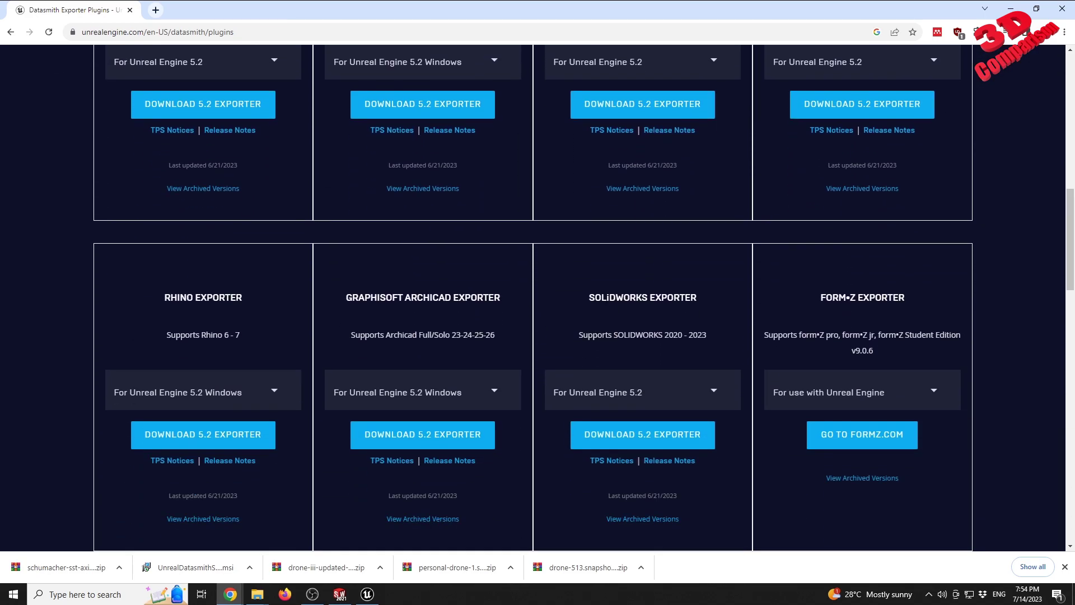
drag(587, 302, 713, 302)
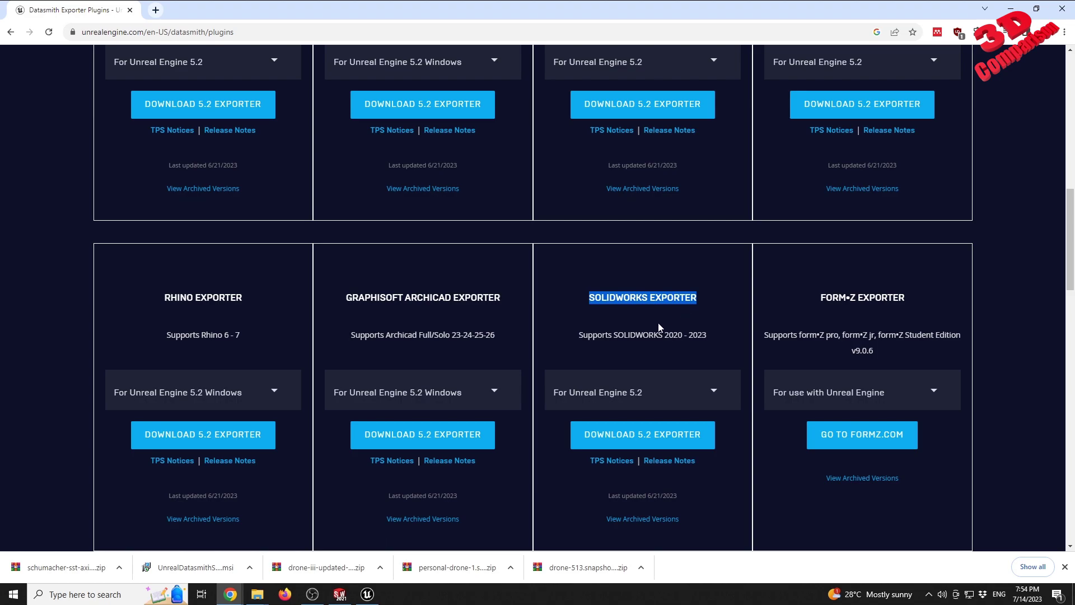
drag(598, 334, 666, 334)
click(711, 335)
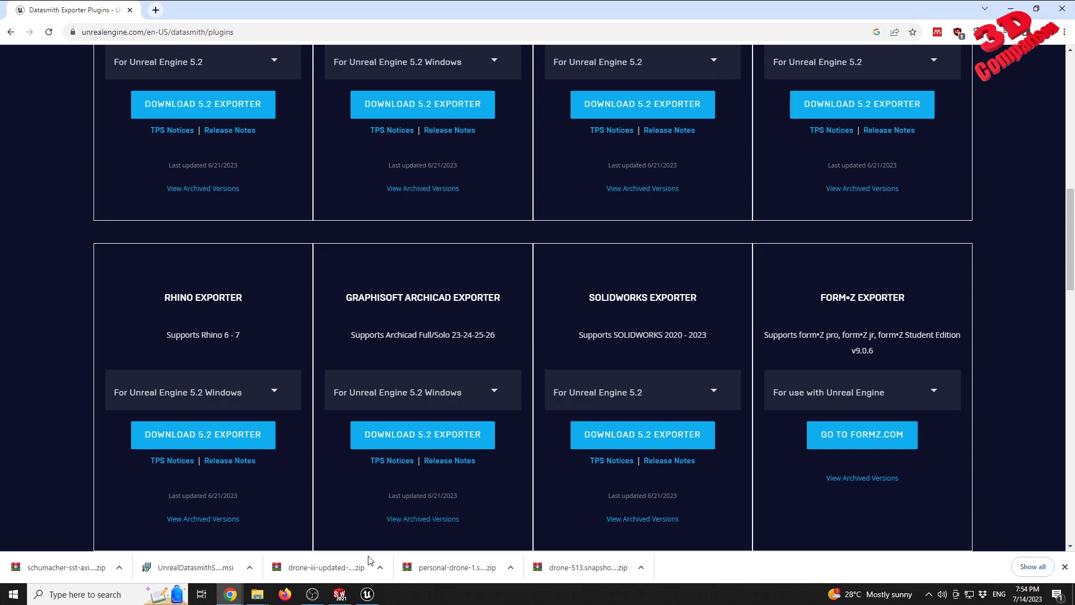
- Switch to SOLIDWORKS and finish configuring the triplex short pitch roller chain wheel with a nominal shaft diameter of 4
click(339, 593)
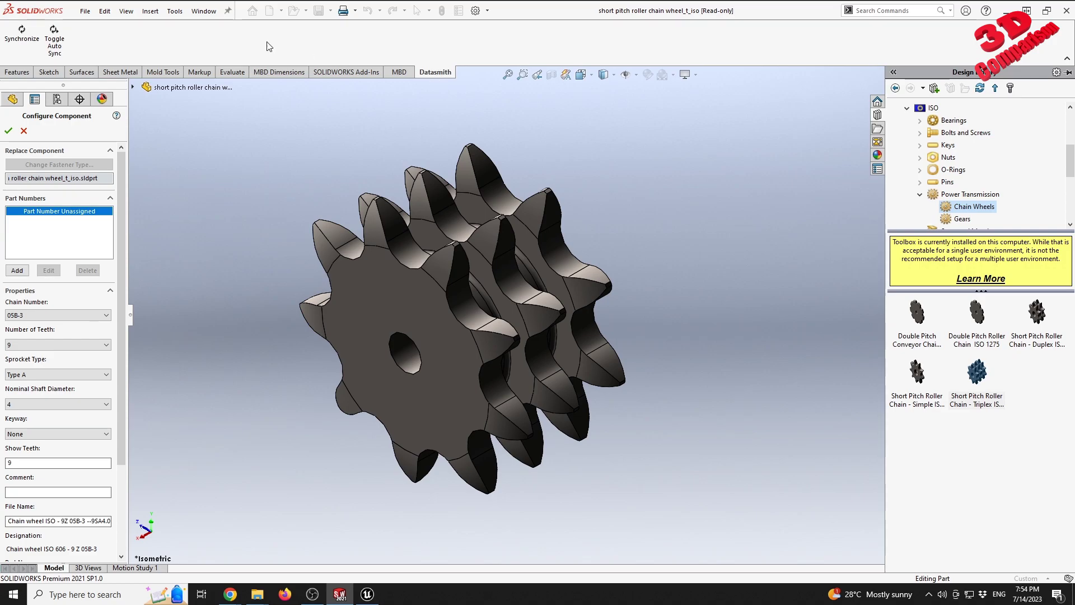
click(175, 10)
mouse_move(197, 566)
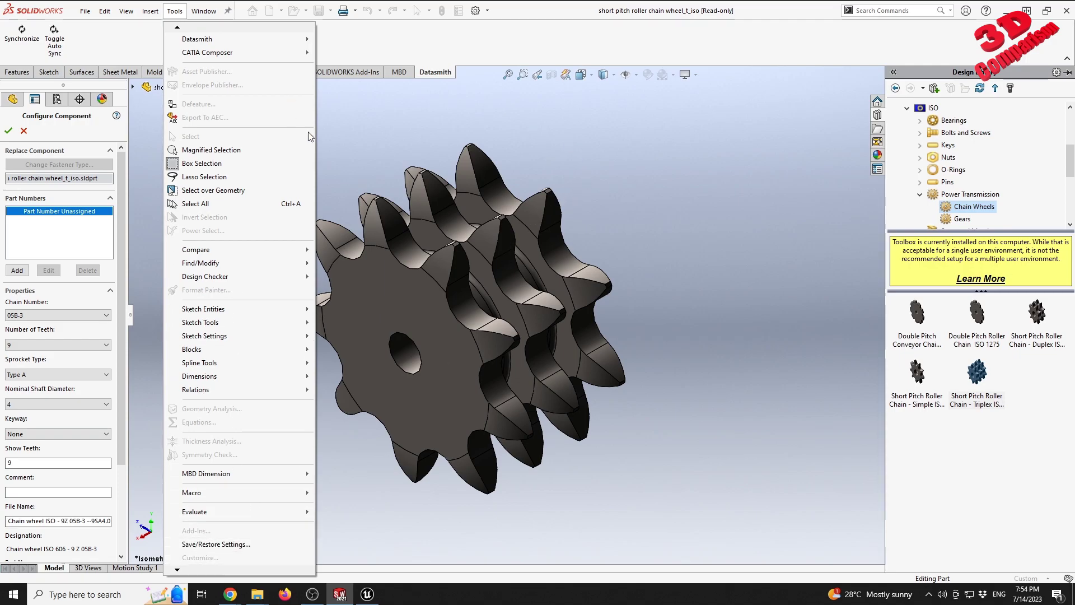
click(582, 183)
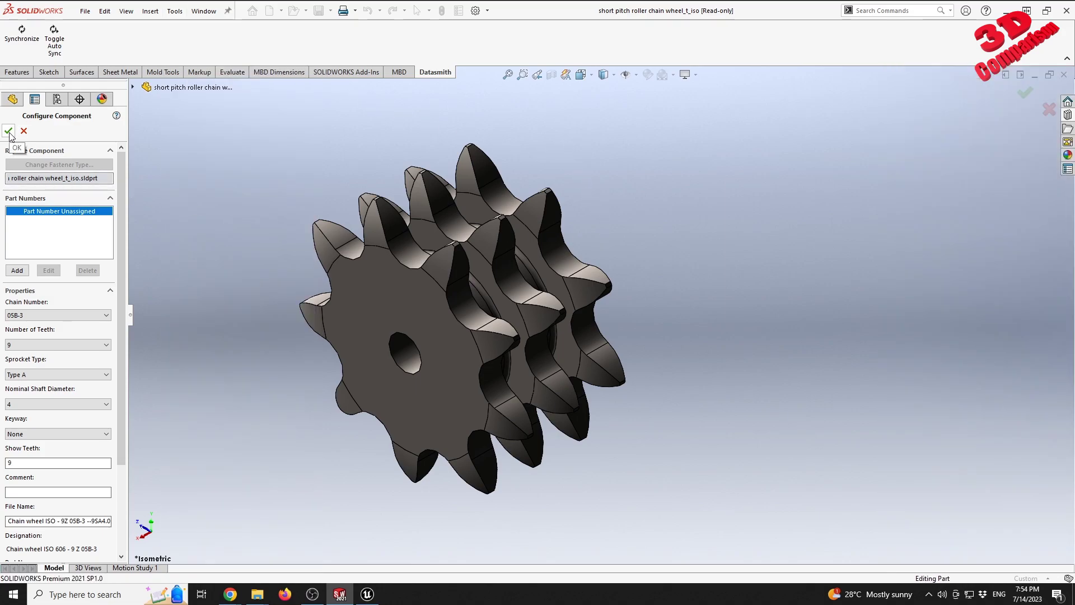
click(1068, 115)
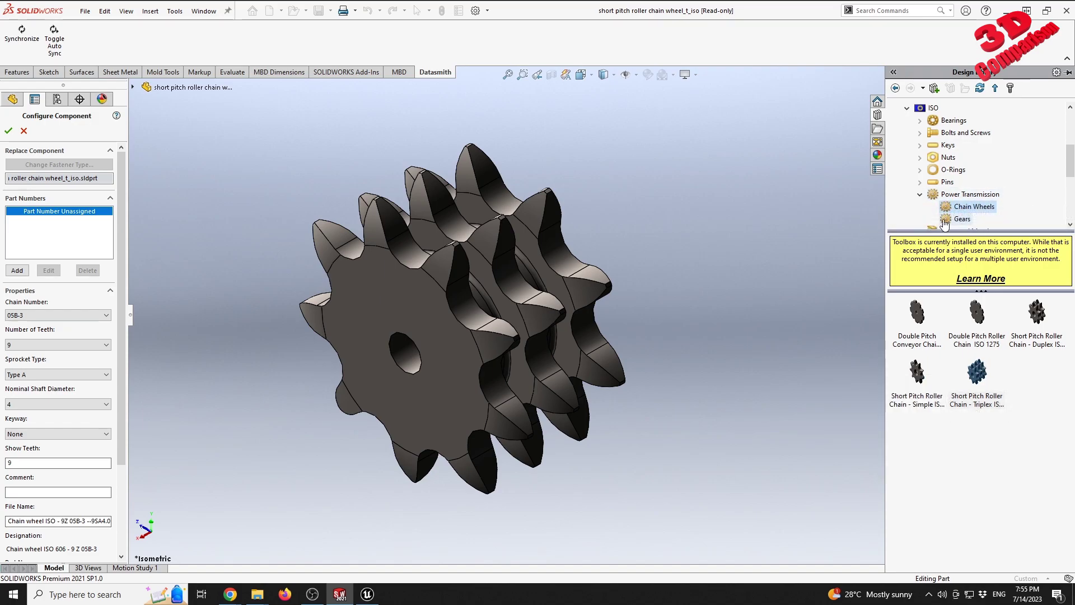
mouse_move(976, 385)
click(75, 403)
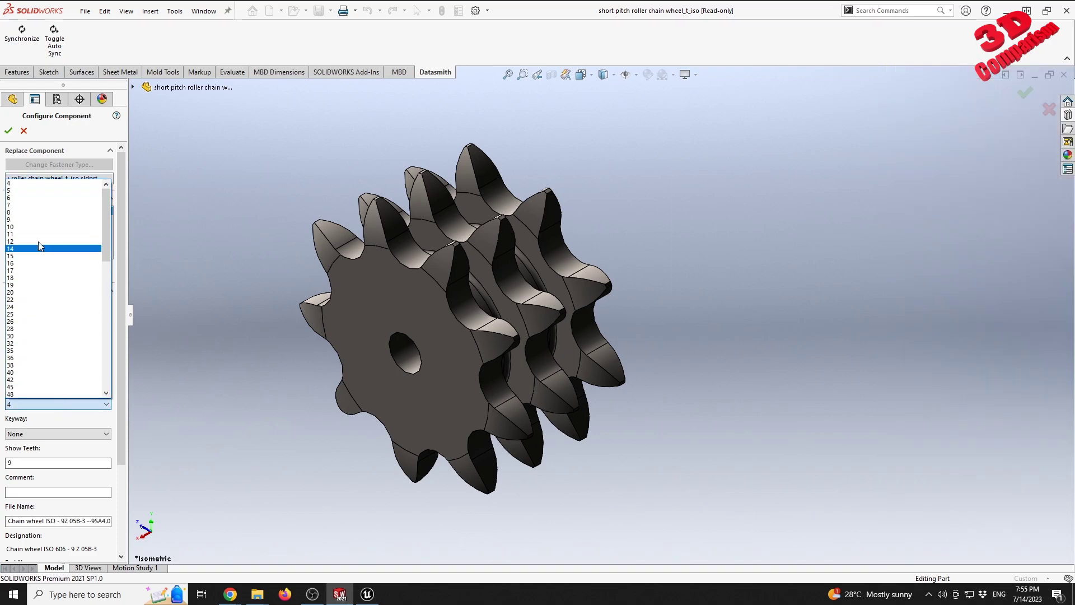
click(33, 184)
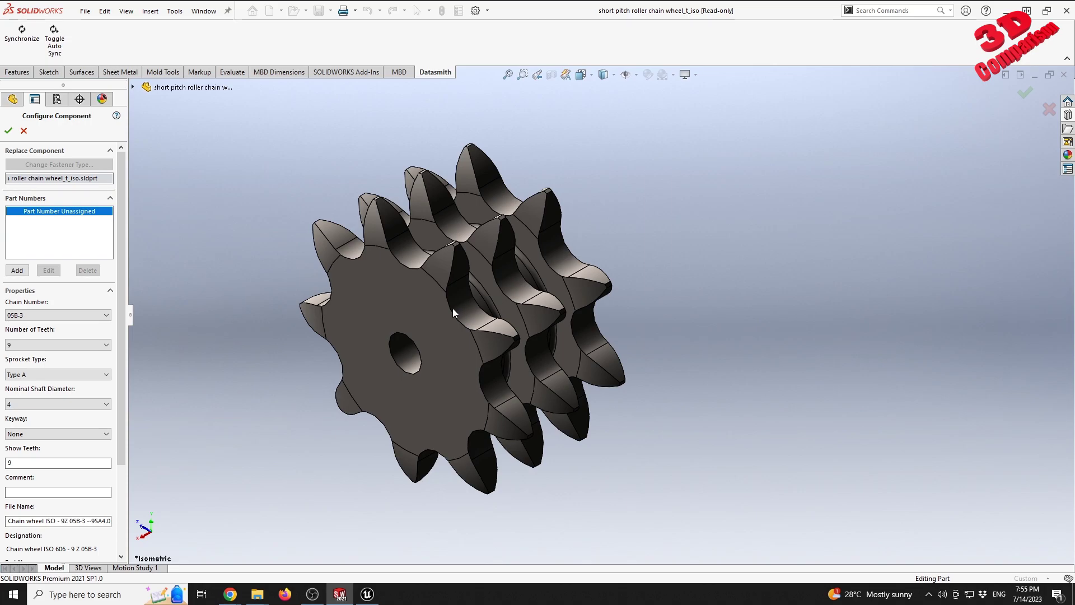
click(8, 131)
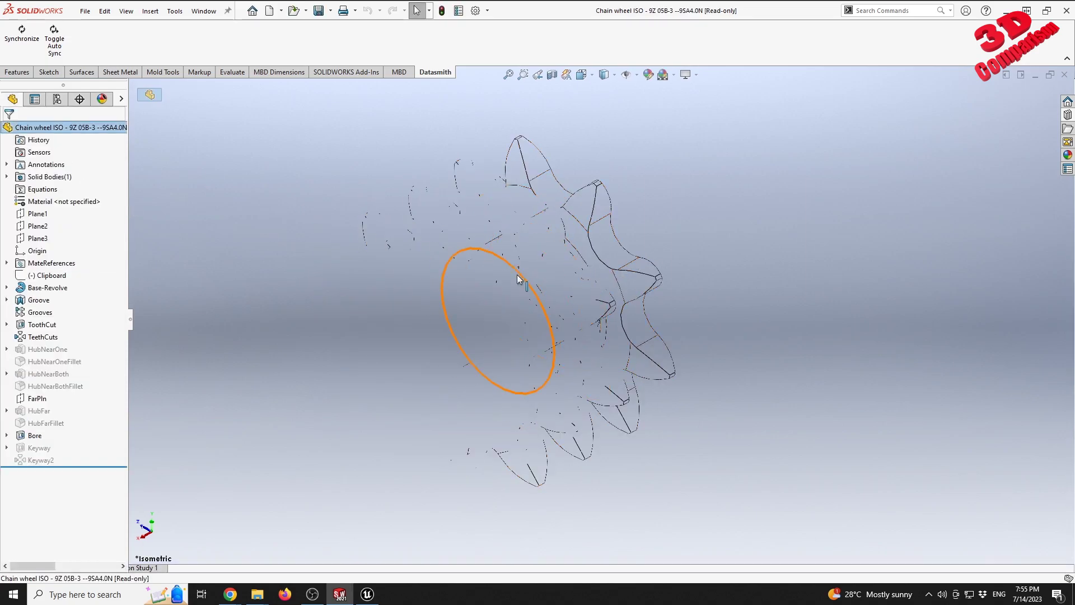
- Set the chain wheel's display style to Shaded without edges
mouse_move(556, 239)
middle_down()
mouse_move(480, 210)
mouse_move(563, 246)
middle_up()
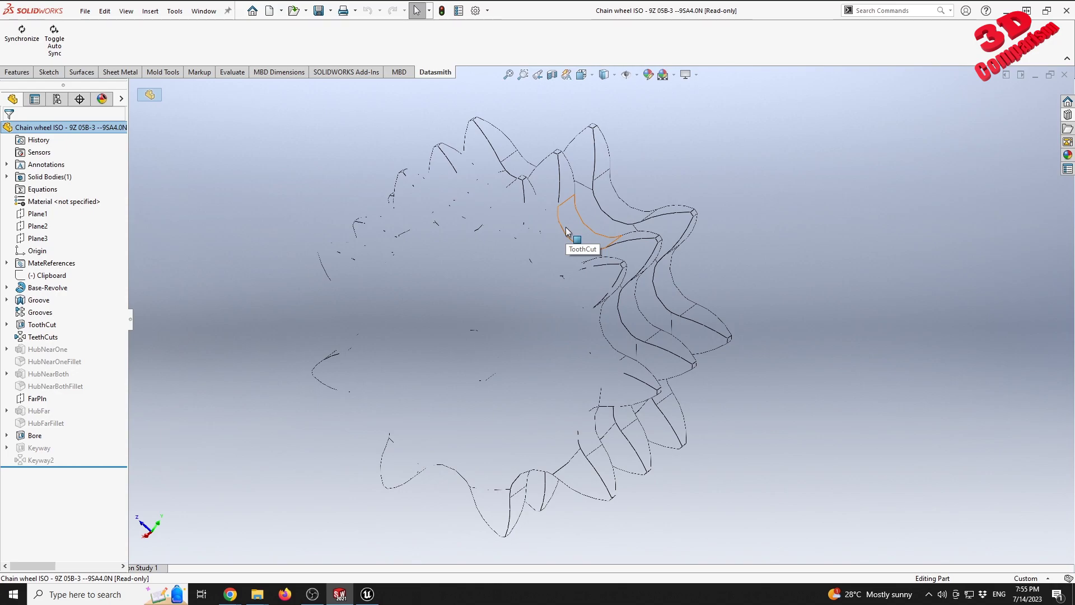
middle_drag(589, 231, 588, 211)
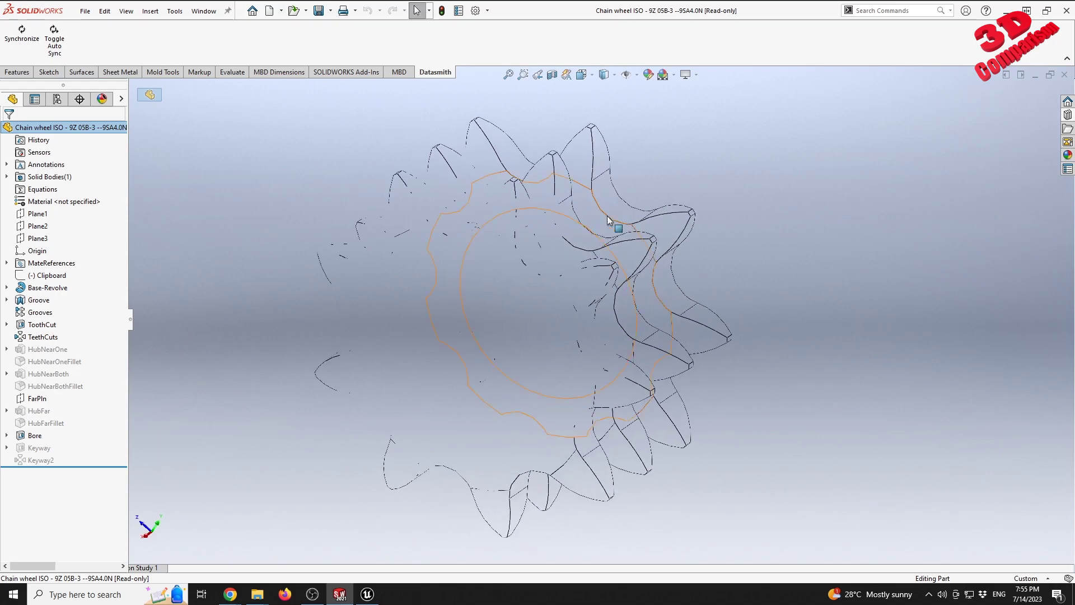
click(614, 75)
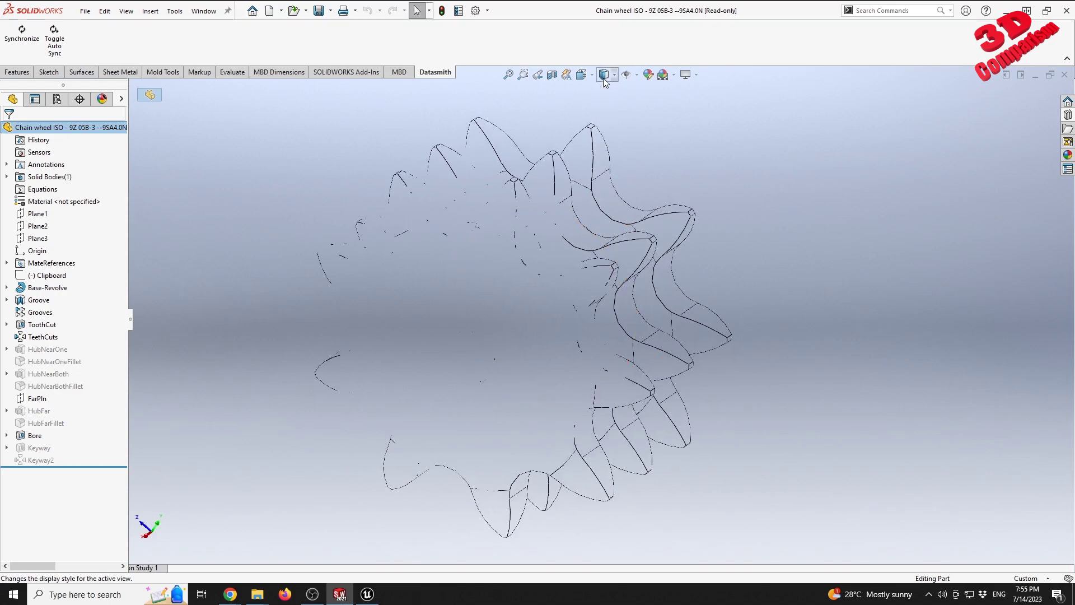
click(605, 105)
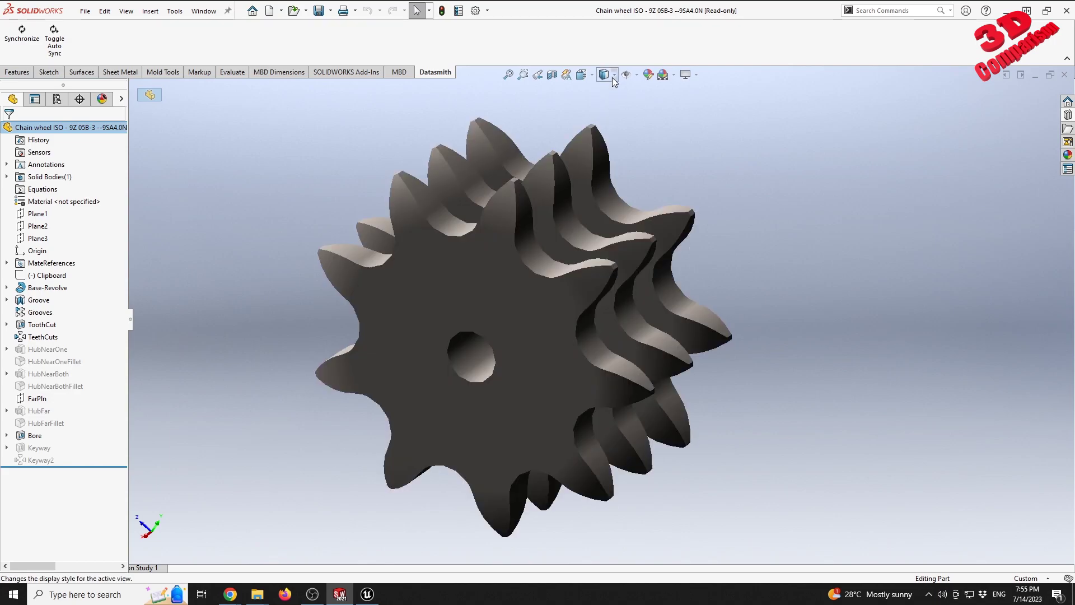
click(606, 91)
click(615, 75)
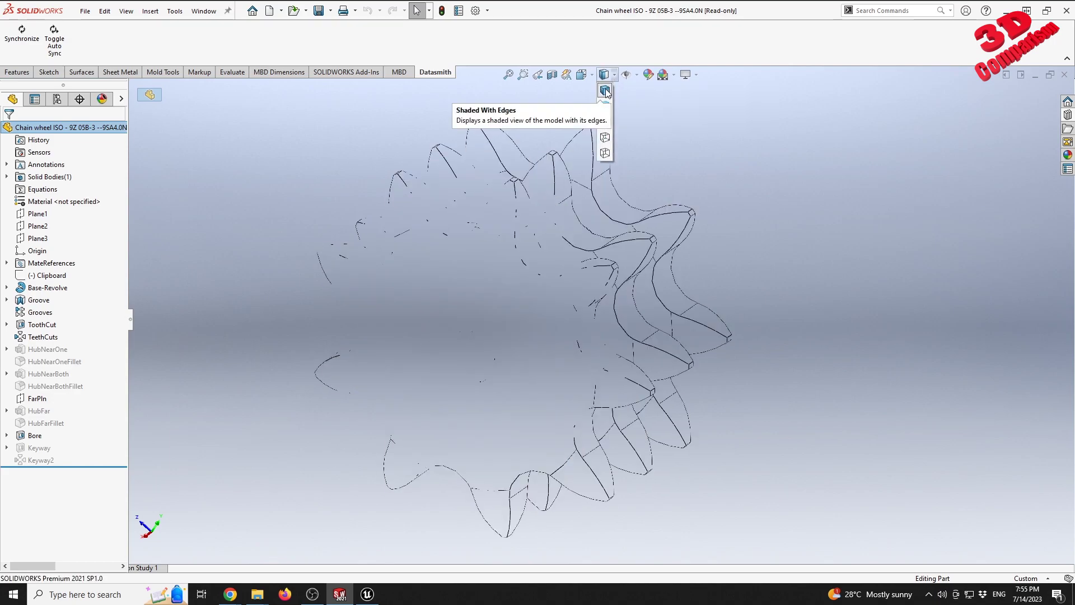
click(605, 105)
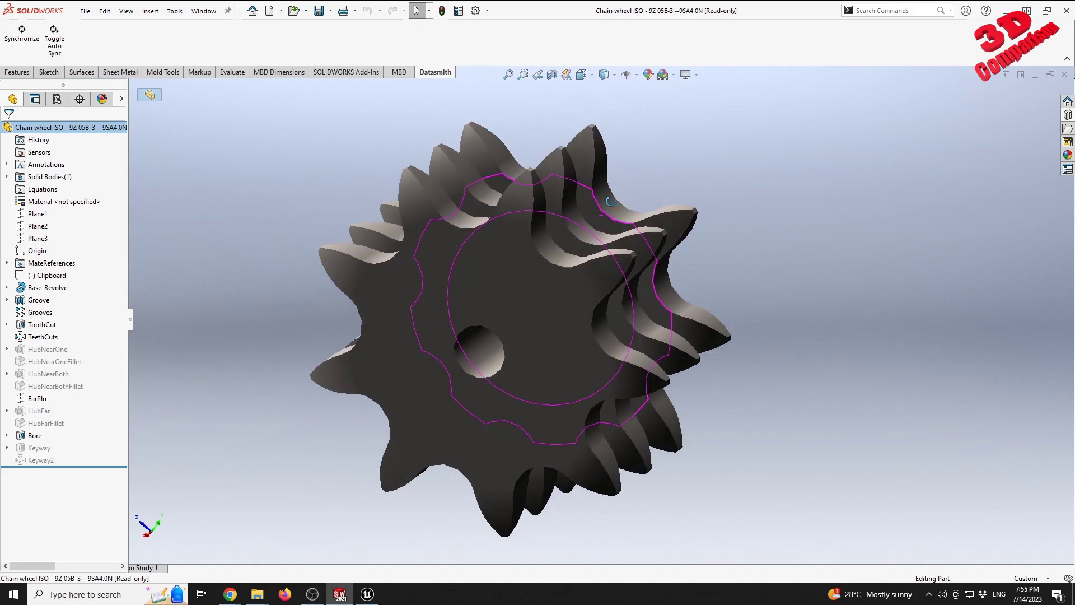
middle_drag(599, 167, 562, 207)
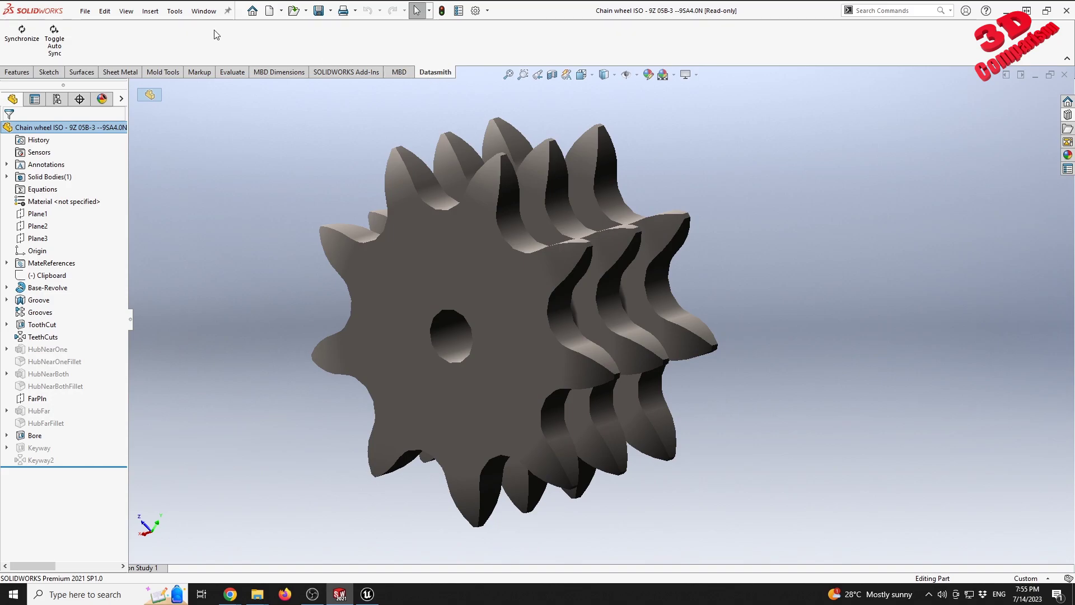
- Check in the add-in manager whether the SolidworksDatasmith add-in is active and loads at start-up
click(178, 12)
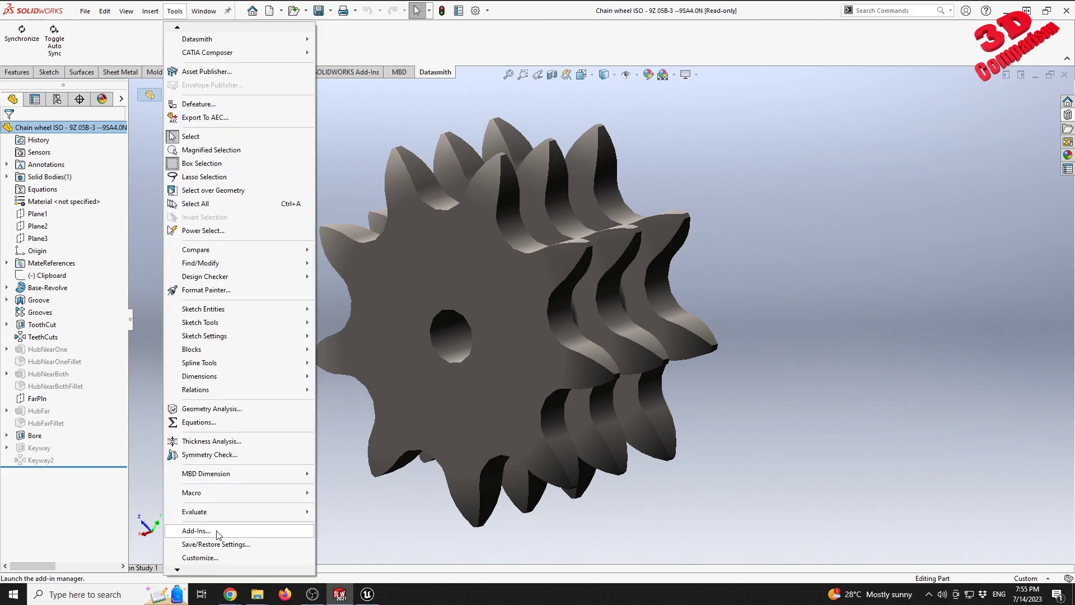
click(196, 530)
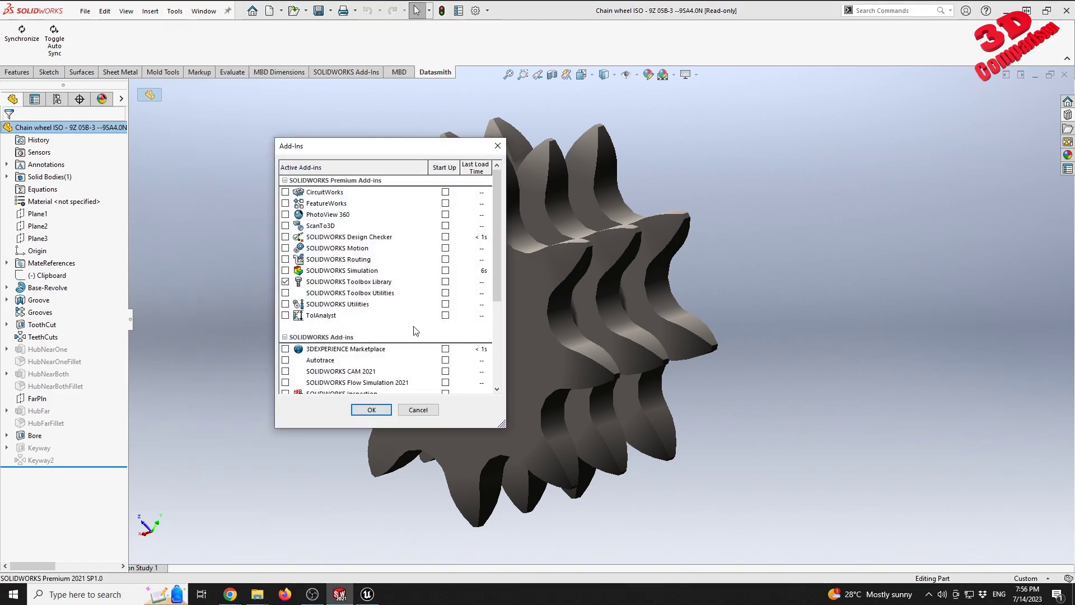
scroll(415, 330, down, 4)
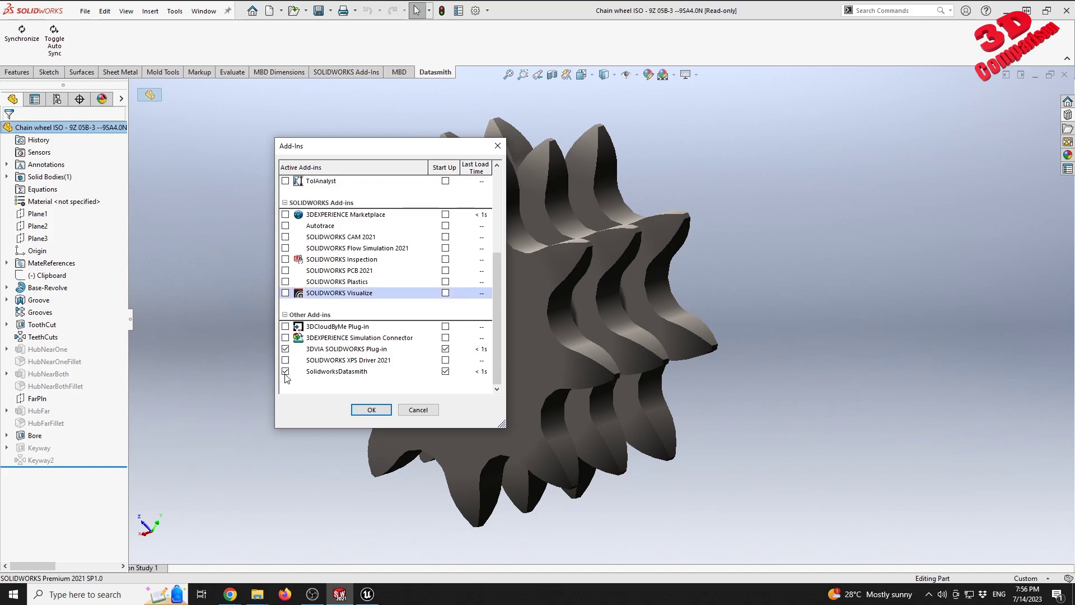
click(372, 409)
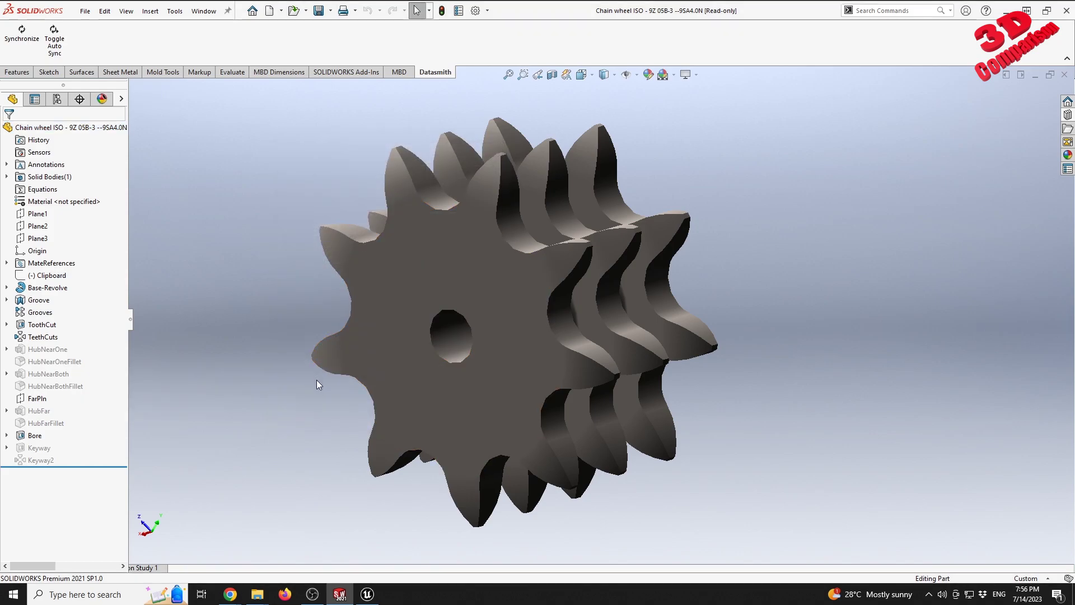
- Switch to Unreal Engine and inspect the round table and chairs in the StarterMap level
click(368, 594)
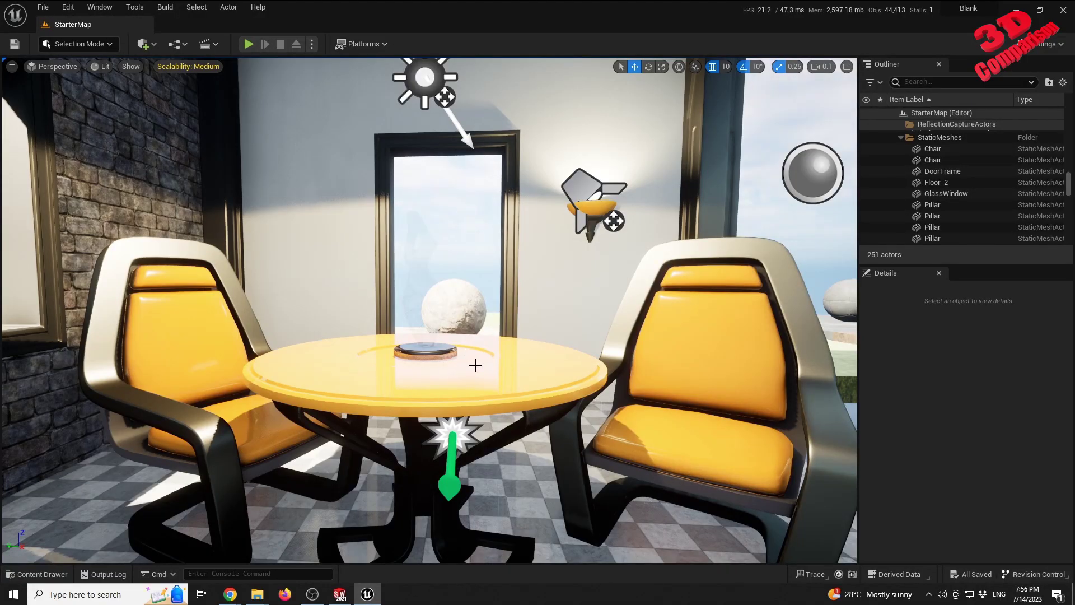
key(s)
right_drag(547, 353, 524, 400)
key(w)
drag(539, 277, 536, 374)
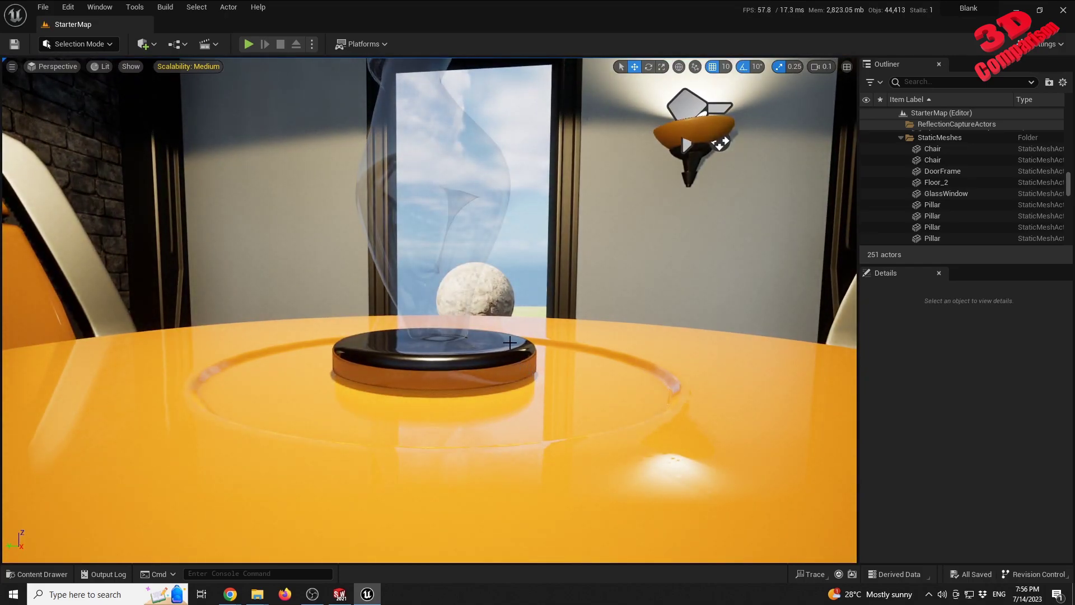
right_drag(509, 343, 525, 360)
key(s)
right_drag(506, 314, 506, 314)
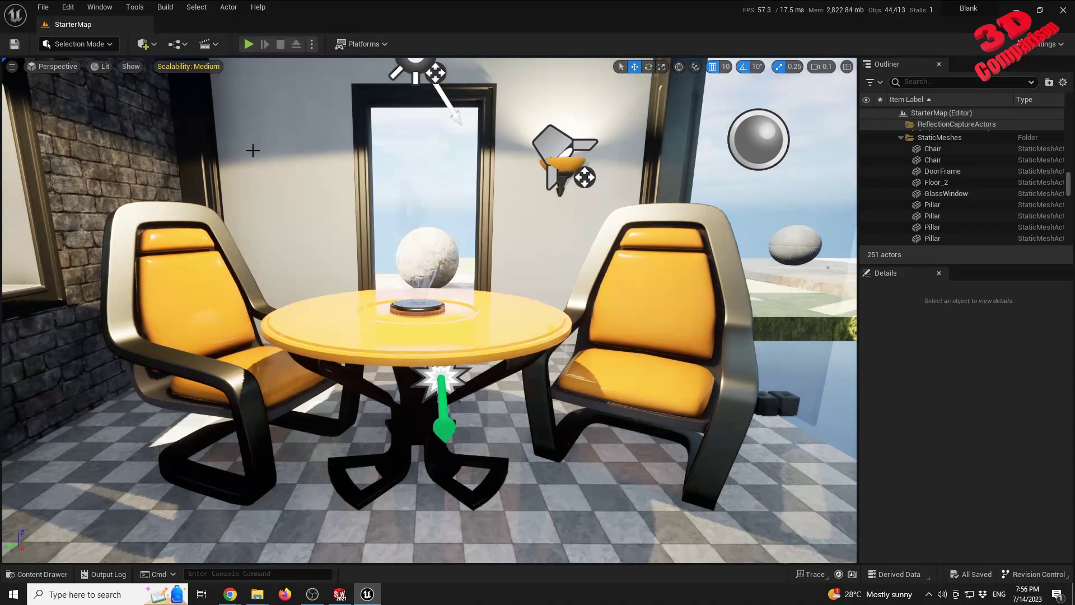
- Check the available Datasmith import options and search the project's plugins for "datasmith" to review which are enabled
click(152, 45)
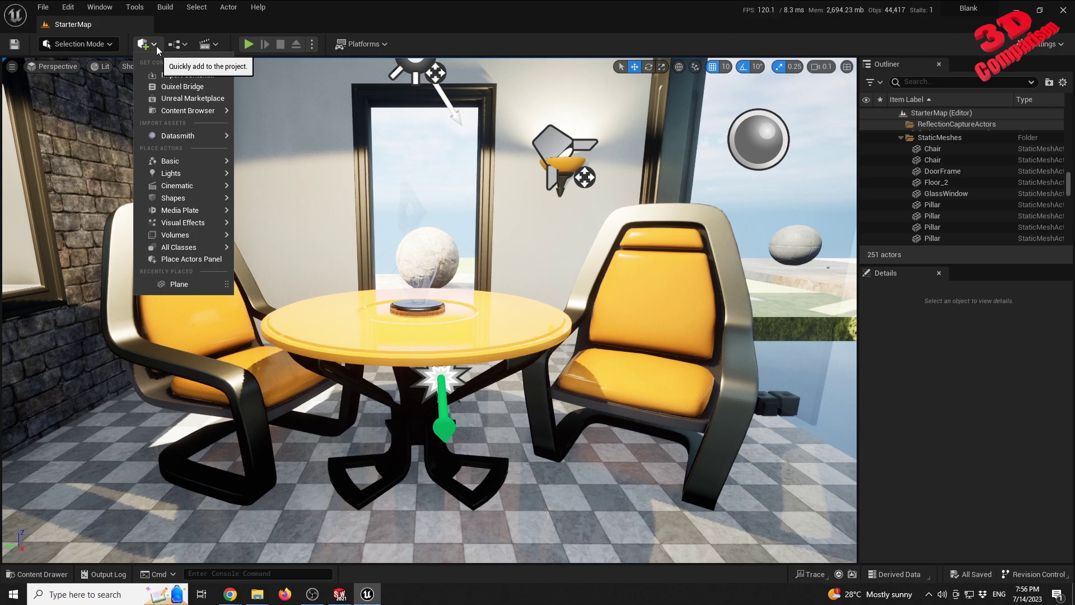
mouse_move(184, 135)
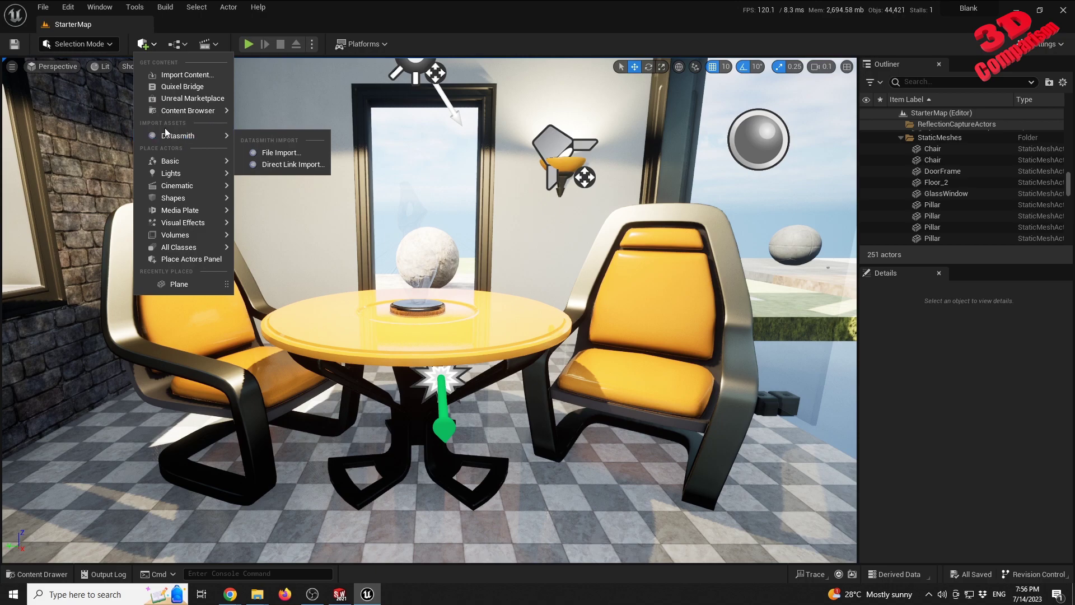
click(67, 8)
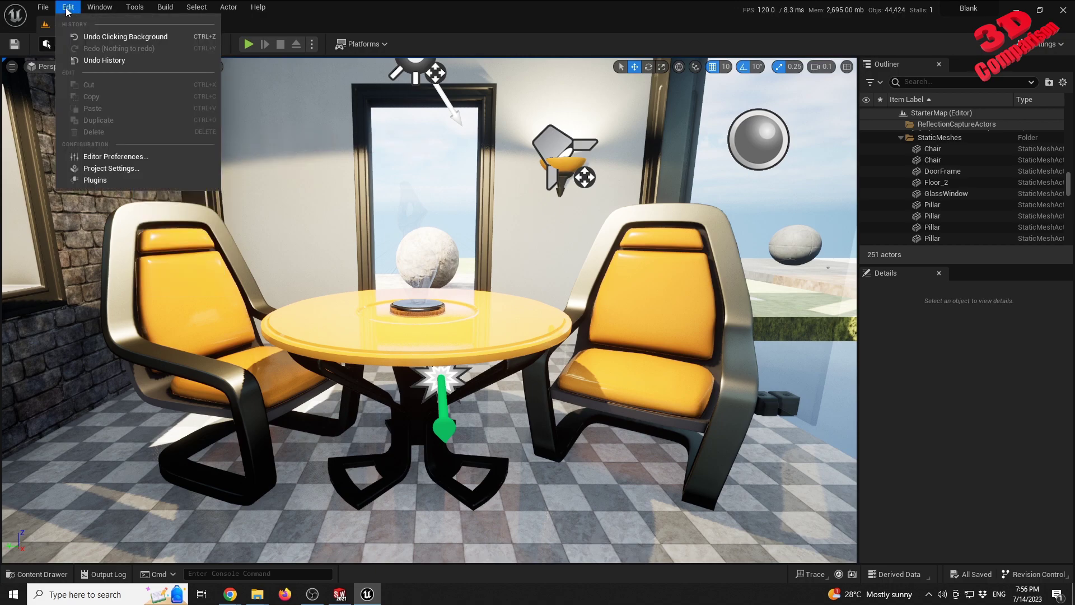
click(94, 180)
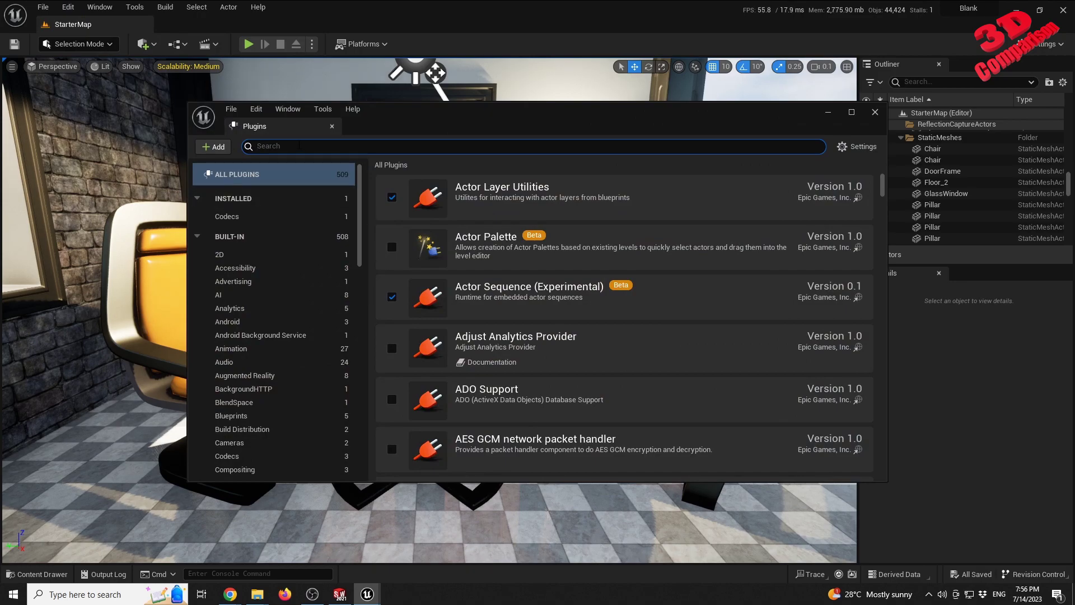
text(data)
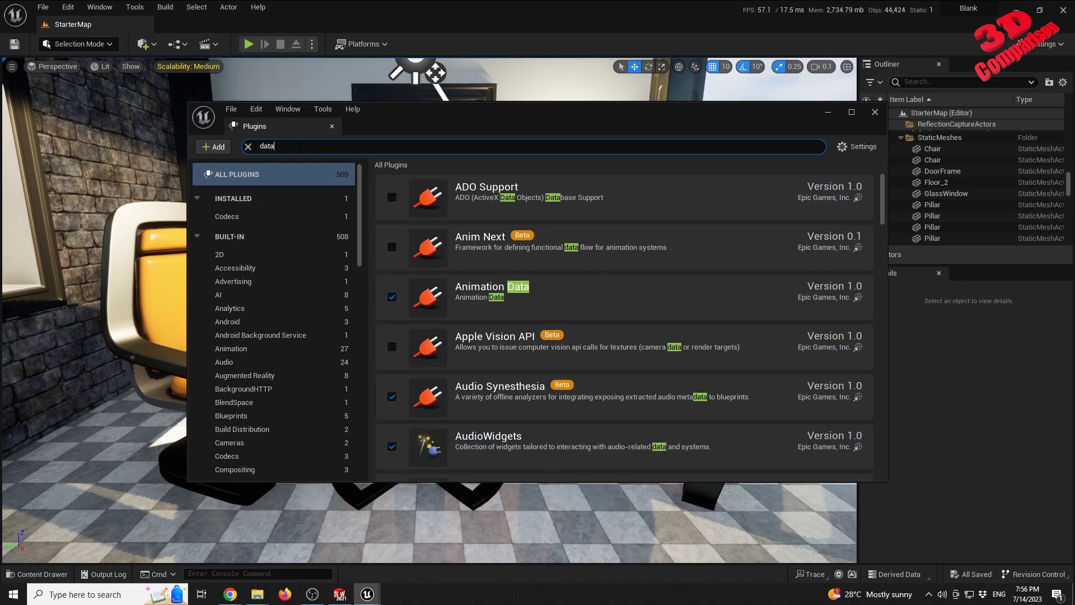
text(smith)
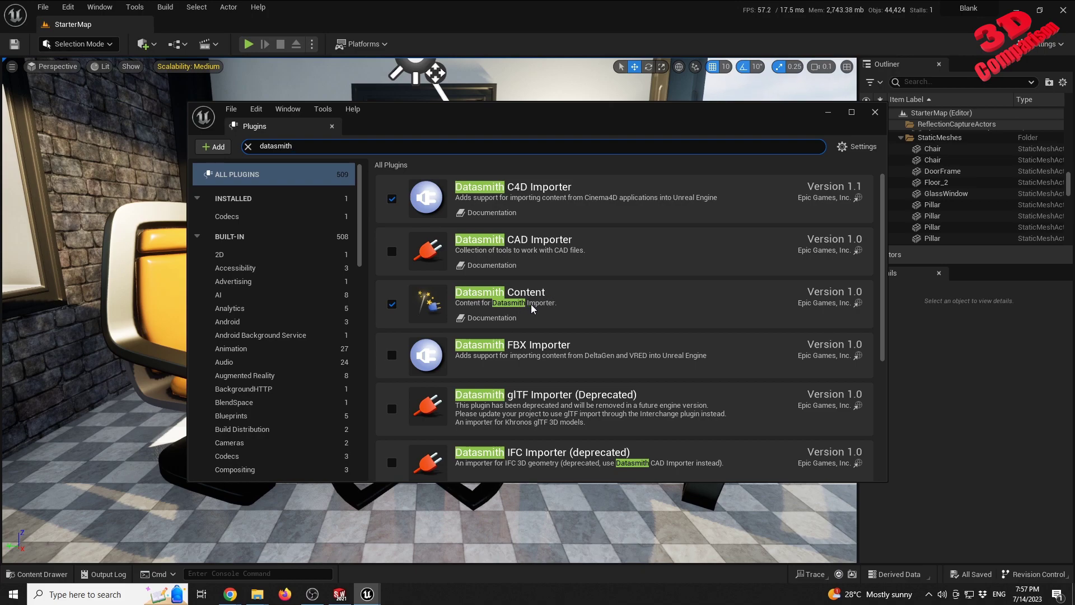
click(875, 112)
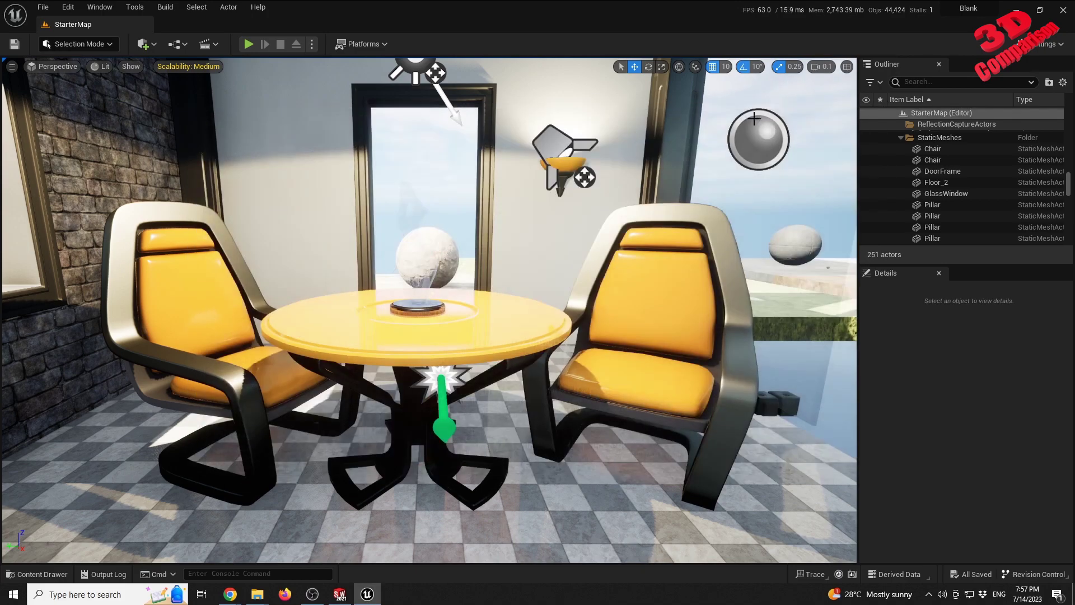
- Try to import the chain wheel source from the running SLDWORKS process through a Datasmith Direct Link, checking its document name in SOLIDWORKS
click(149, 46)
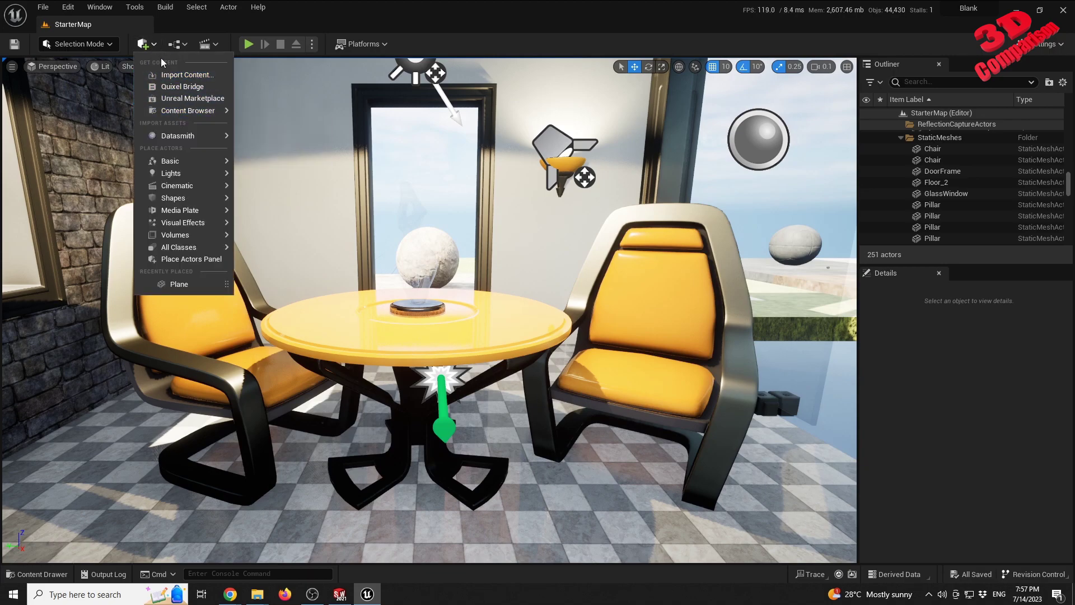
mouse_move(181, 139)
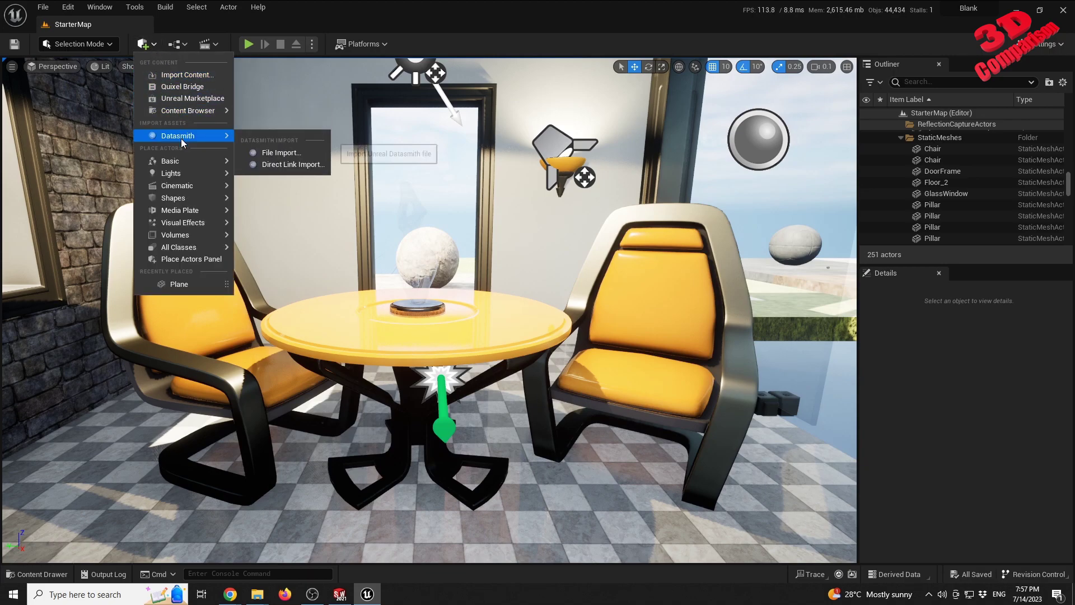
click(309, 166)
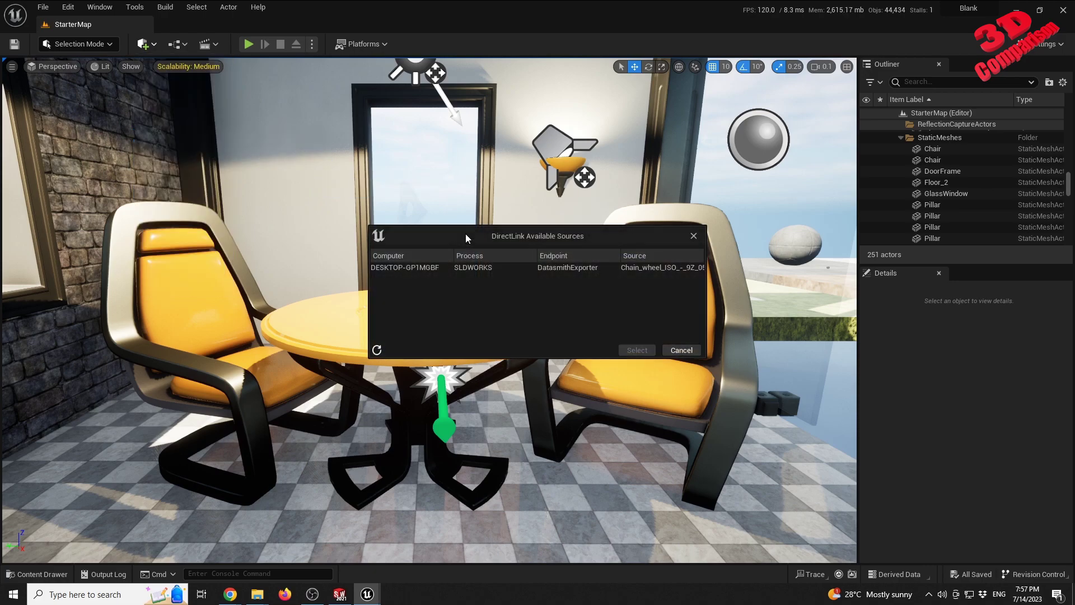
drag(466, 234, 360, 149)
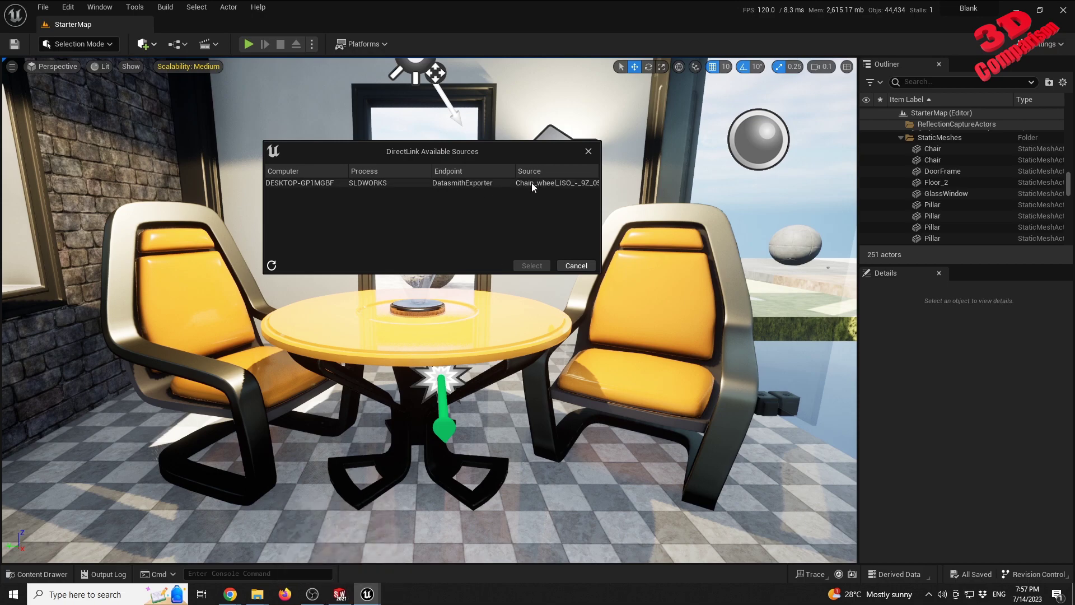
click(565, 183)
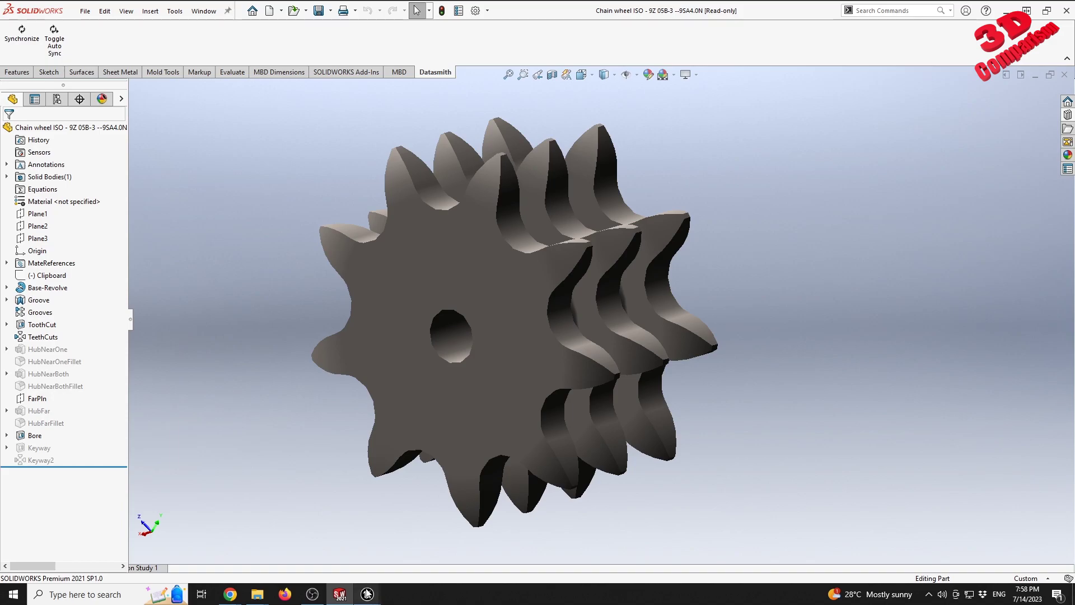
mouse_move(367, 592)
click(432, 526)
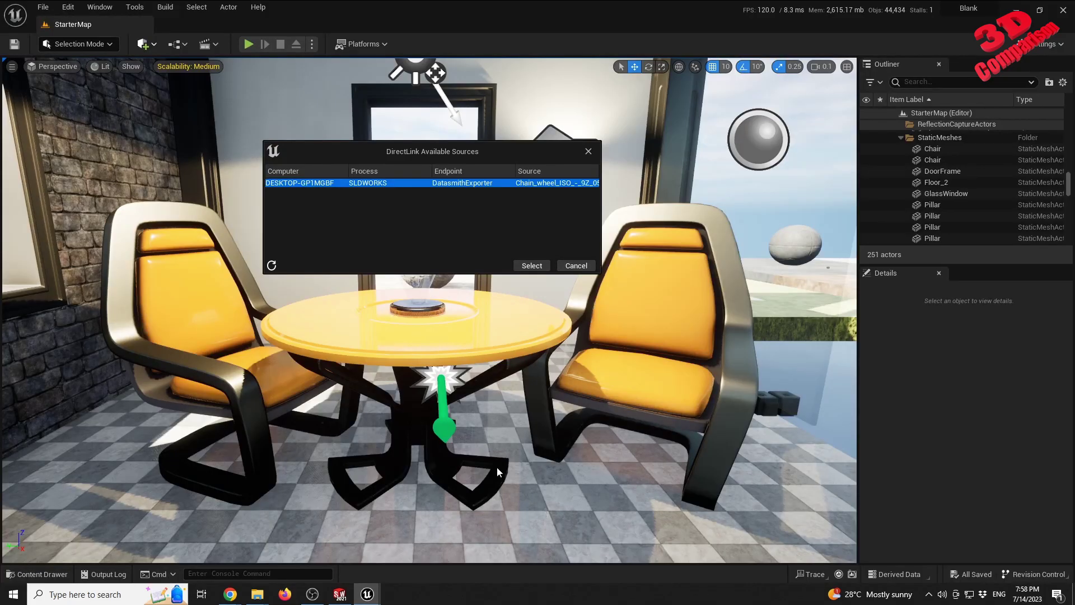
click(529, 265)
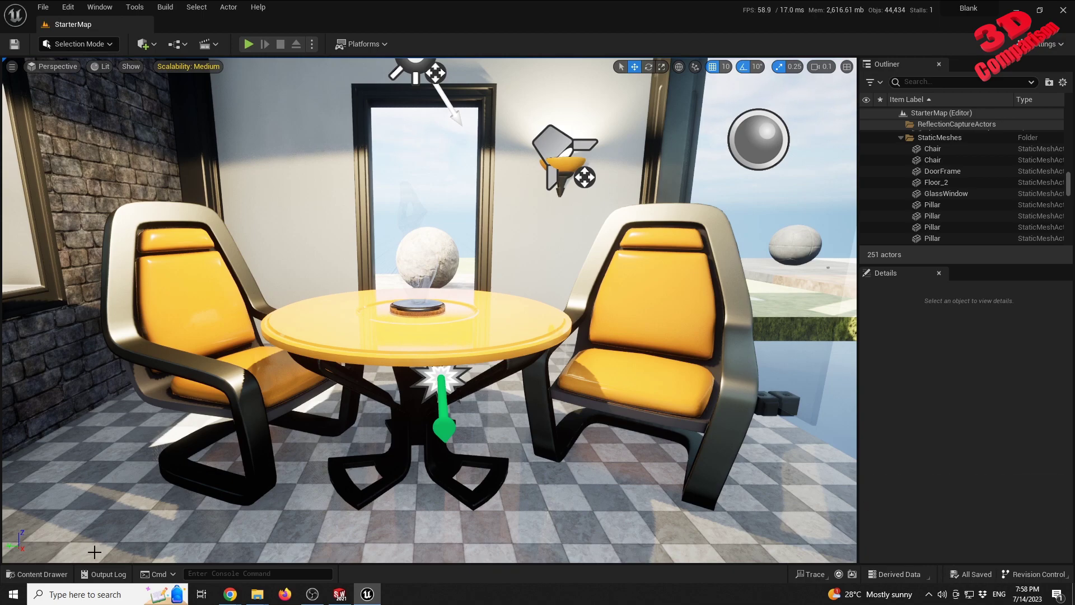
- Read the latest DirectLink entry in the output log, and synchronize the chain wheel with Datasmith in SOLIDWORKS
click(115, 574)
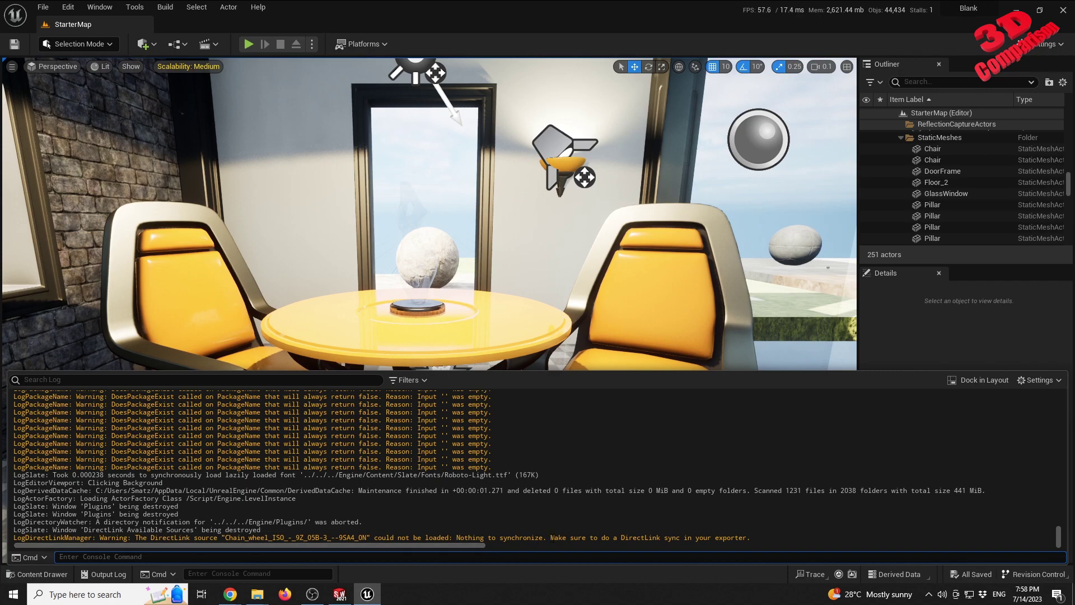
drag(617, 538, 734, 539)
click(347, 600)
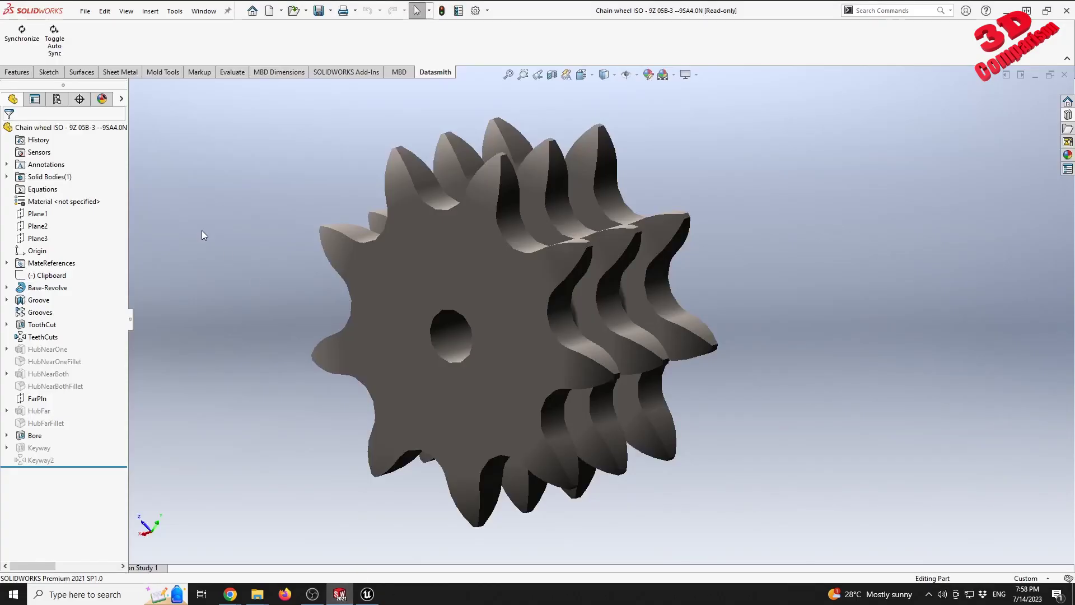
click(30, 43)
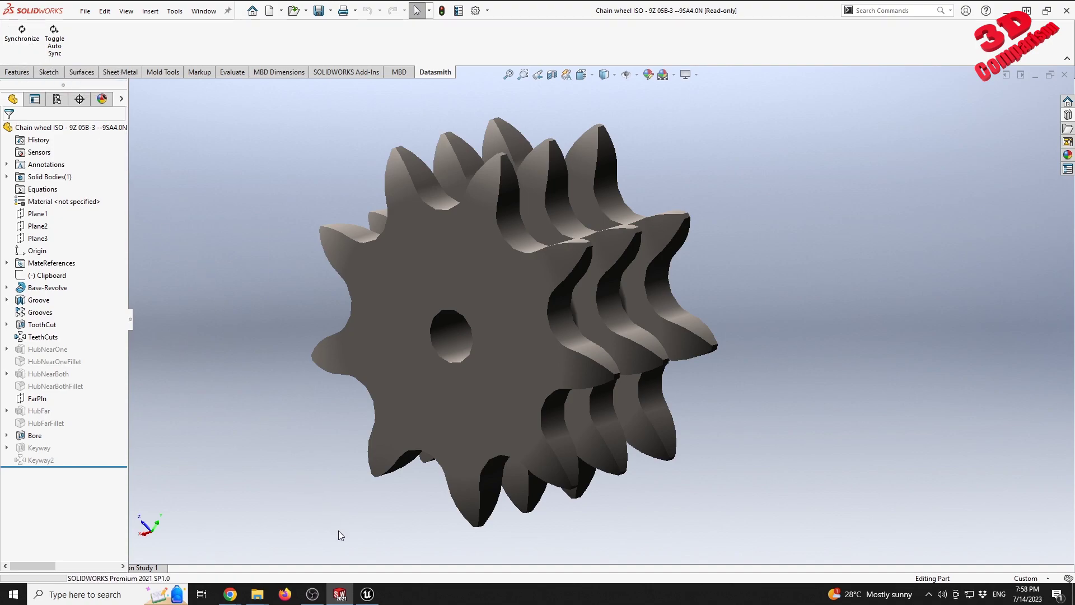
- Switch to Unreal Engine and select the chain wheel as the source for a Datasmith Direct Link import
click(367, 594)
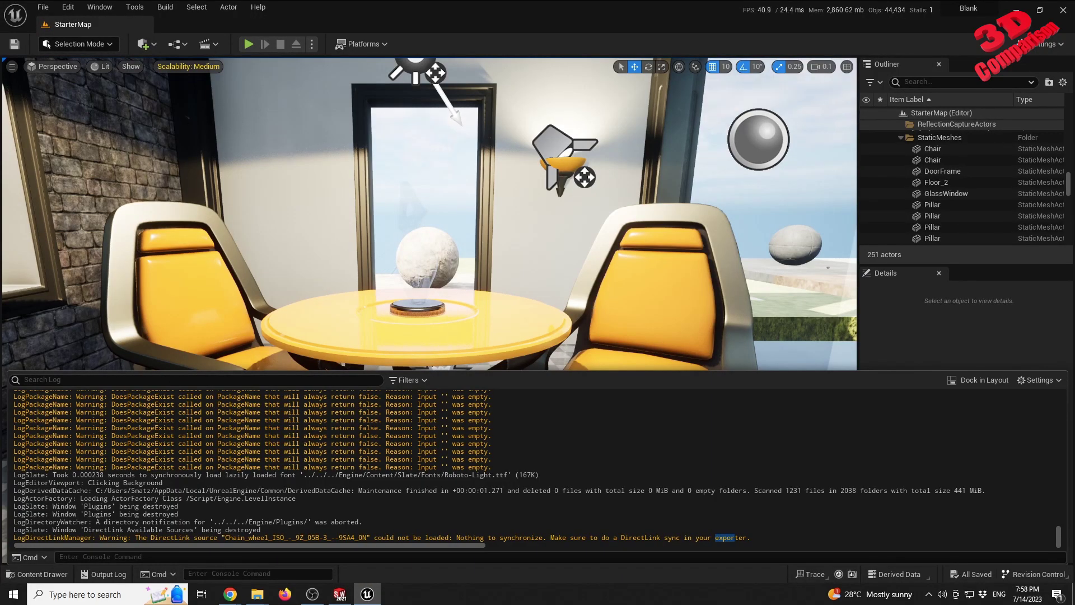
click(37, 574)
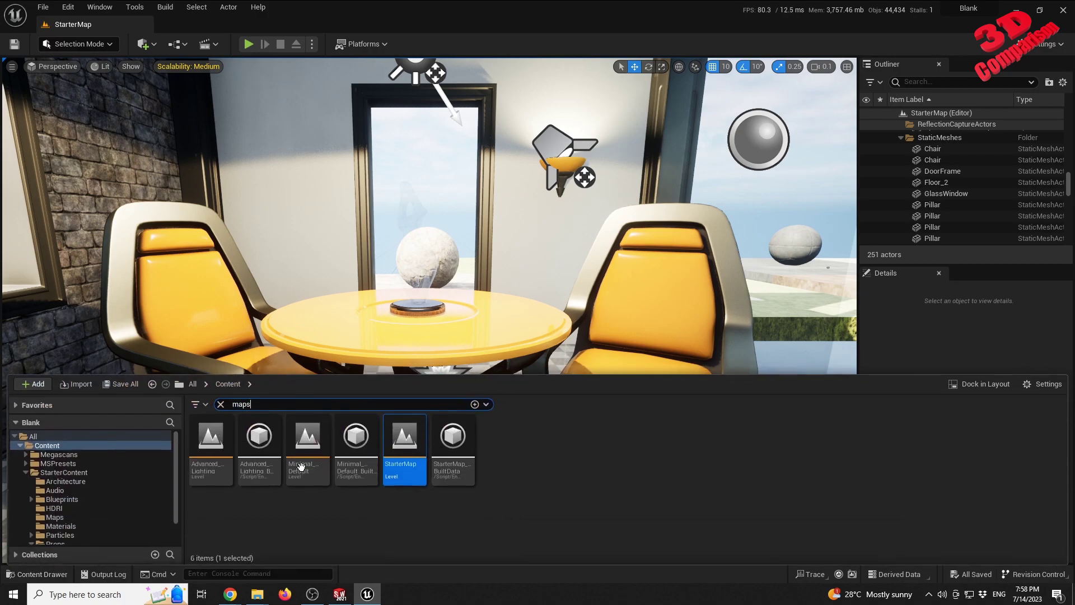
click(227, 263)
click(152, 45)
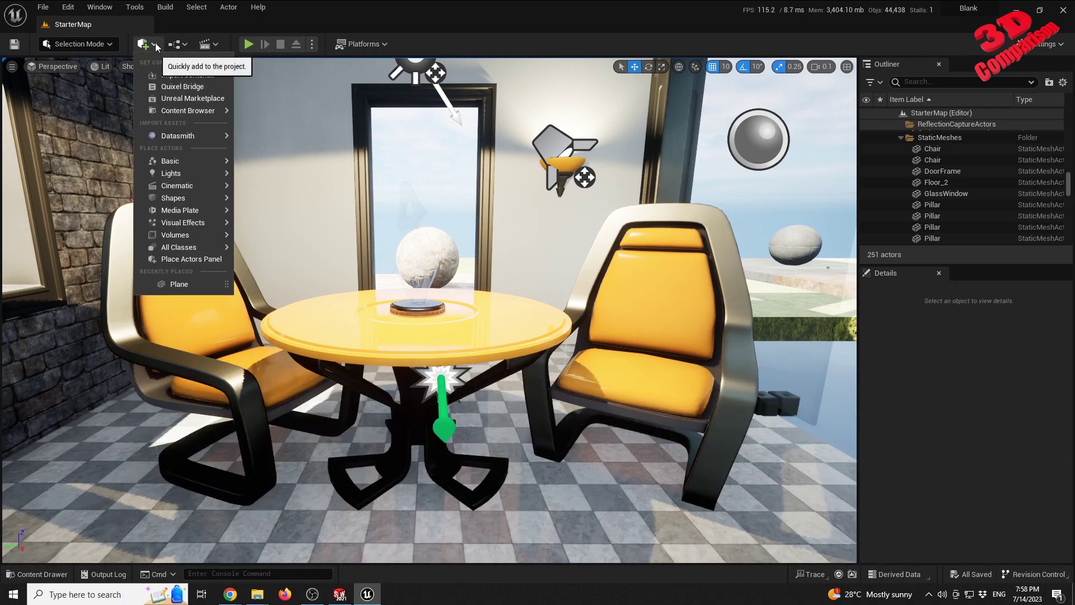
mouse_move(203, 136)
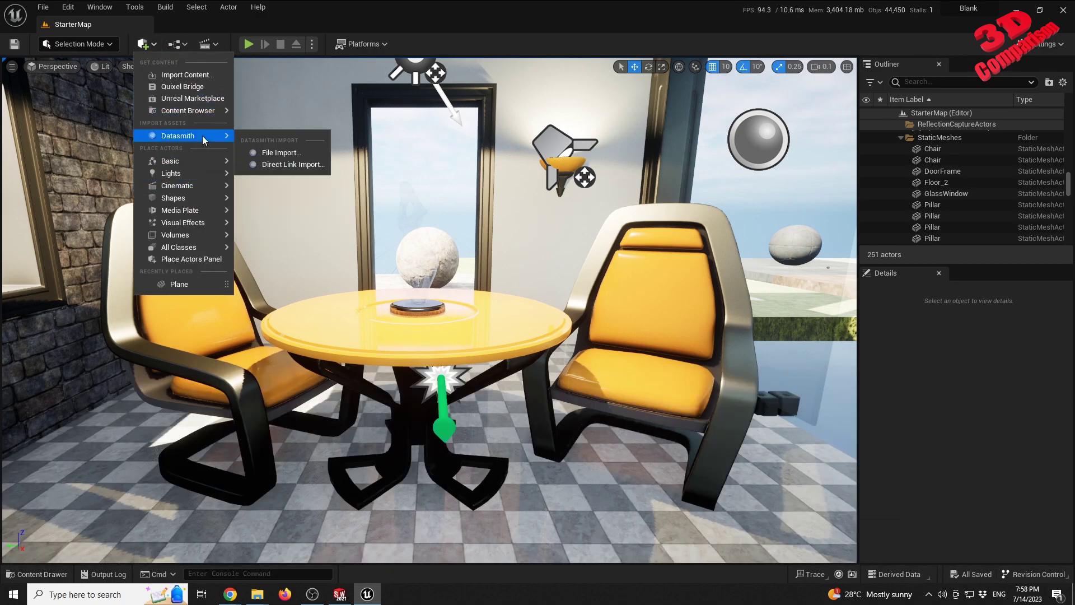
click(290, 165)
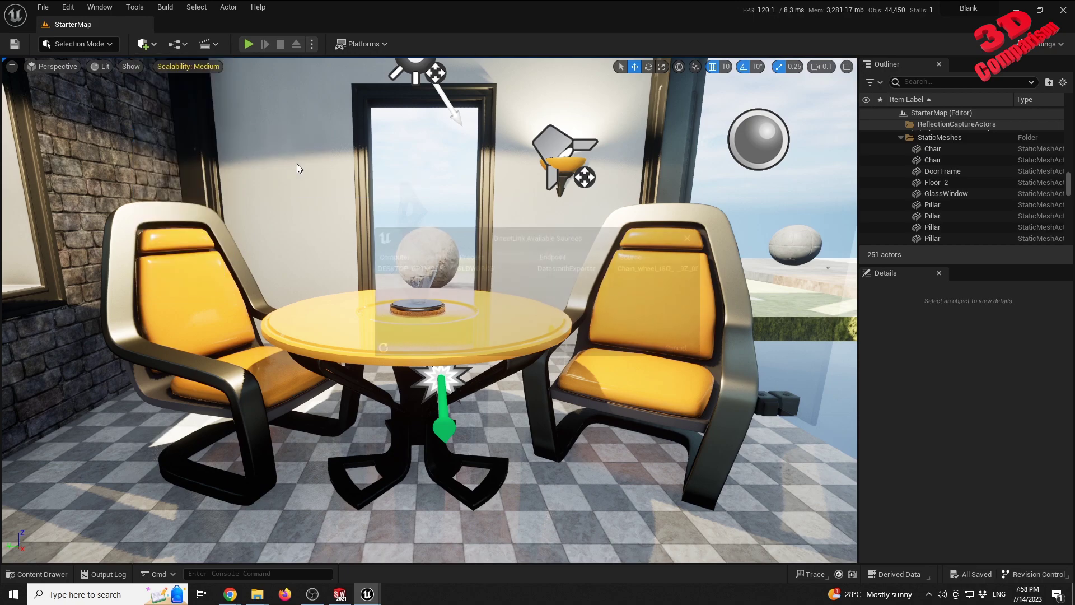
click(660, 269)
click(642, 349)
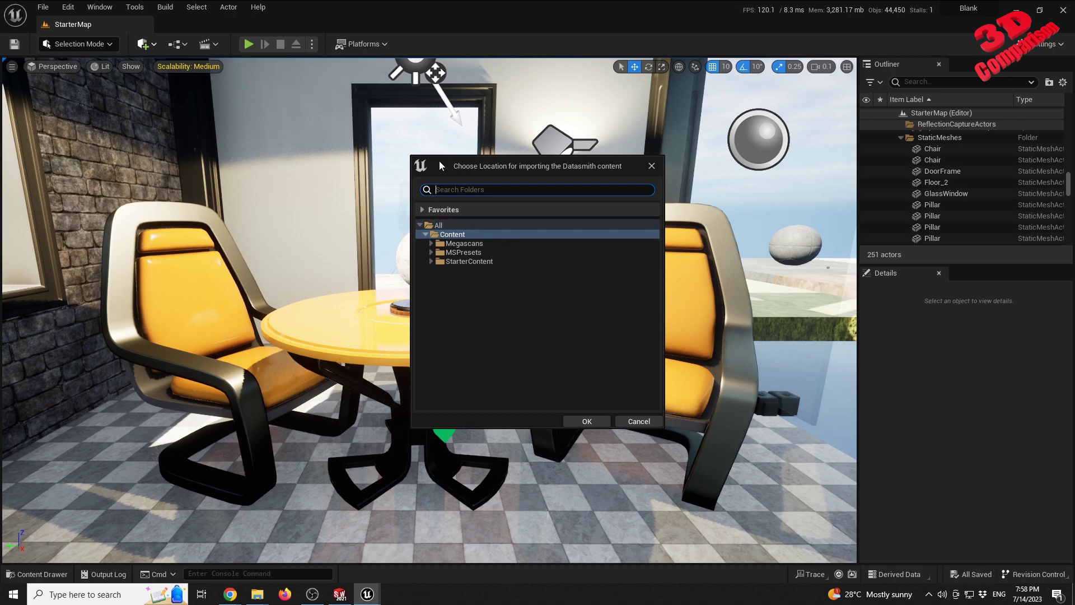
- Choose the StarterContent/Props folder as the location for importing the Datasmith content
click(430, 261)
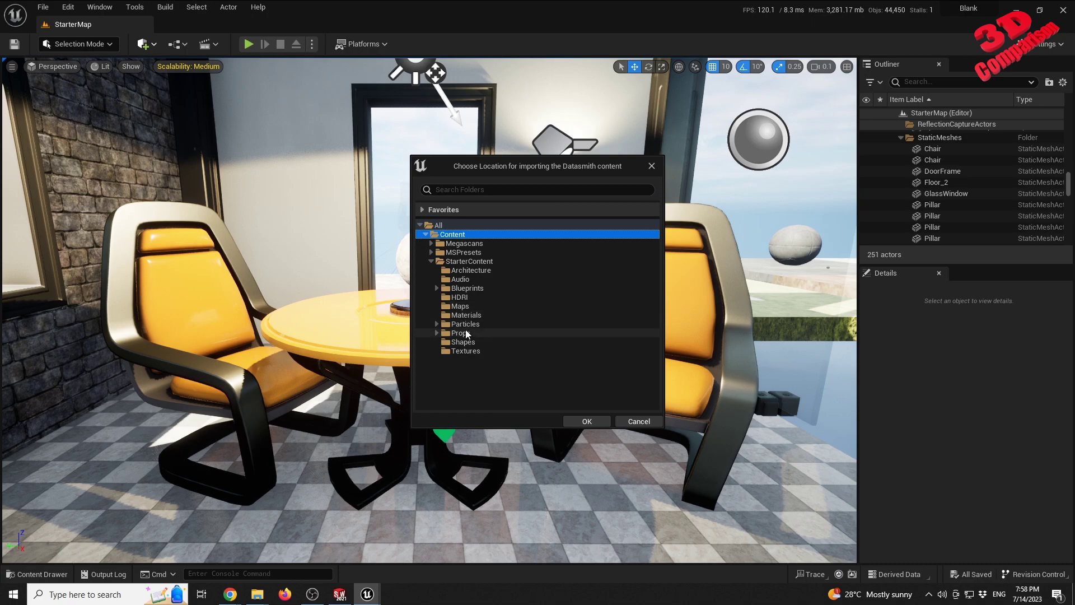
click(466, 333)
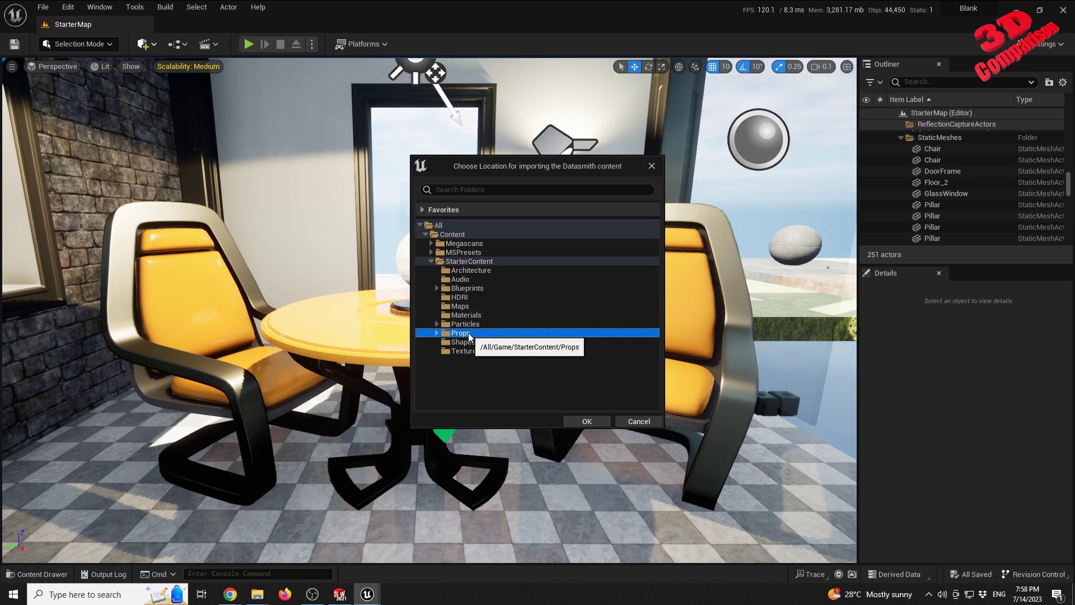
click(587, 420)
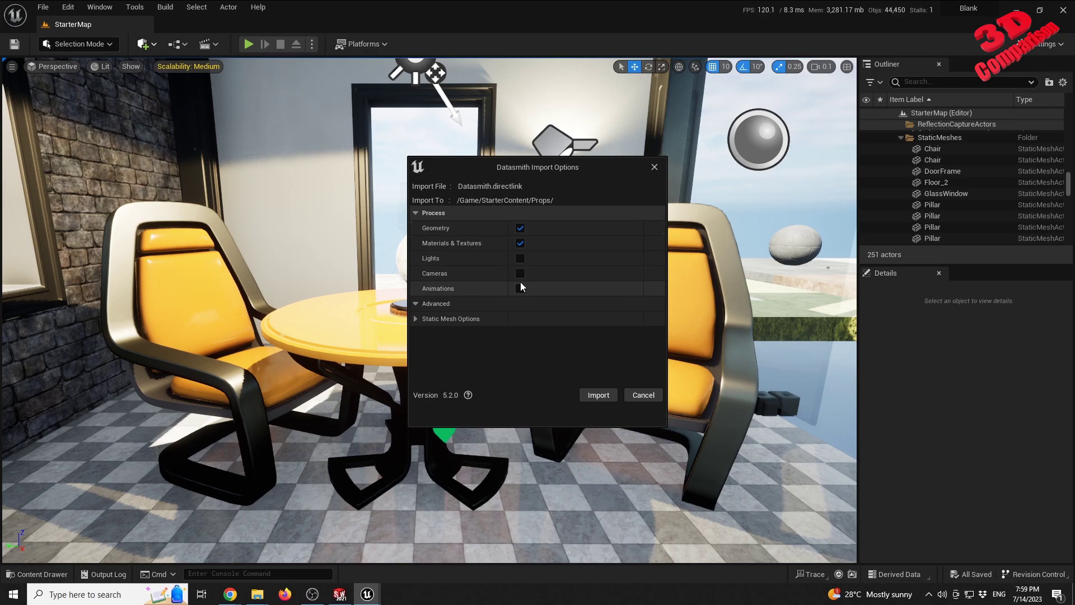
- Switch to SOLIDWORKS, apply the Plain White scene to the chain wheel's view, and return to Unreal Engine
click(339, 594)
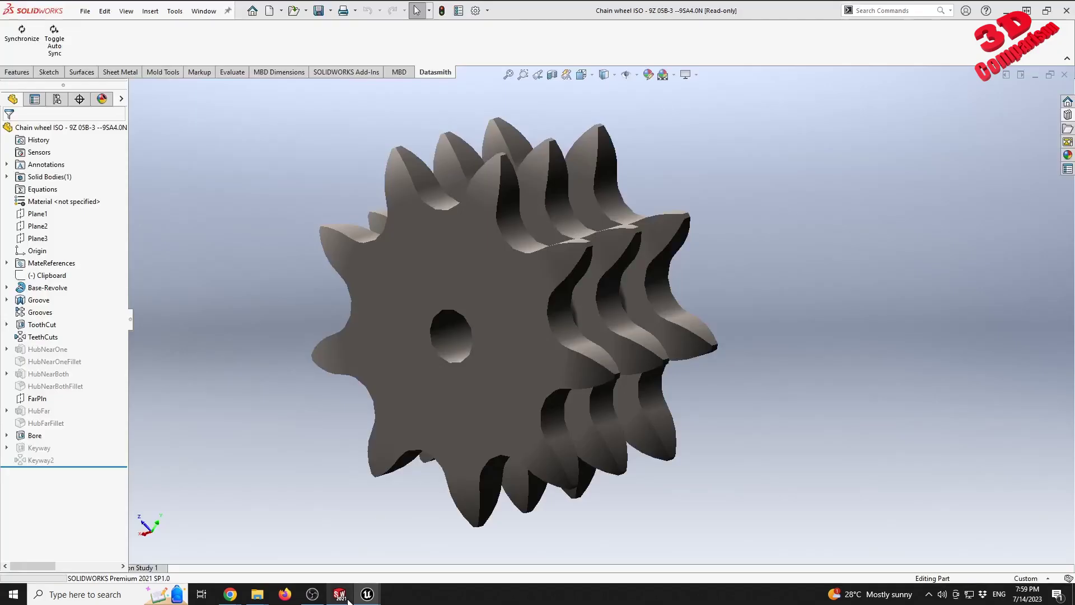
click(674, 76)
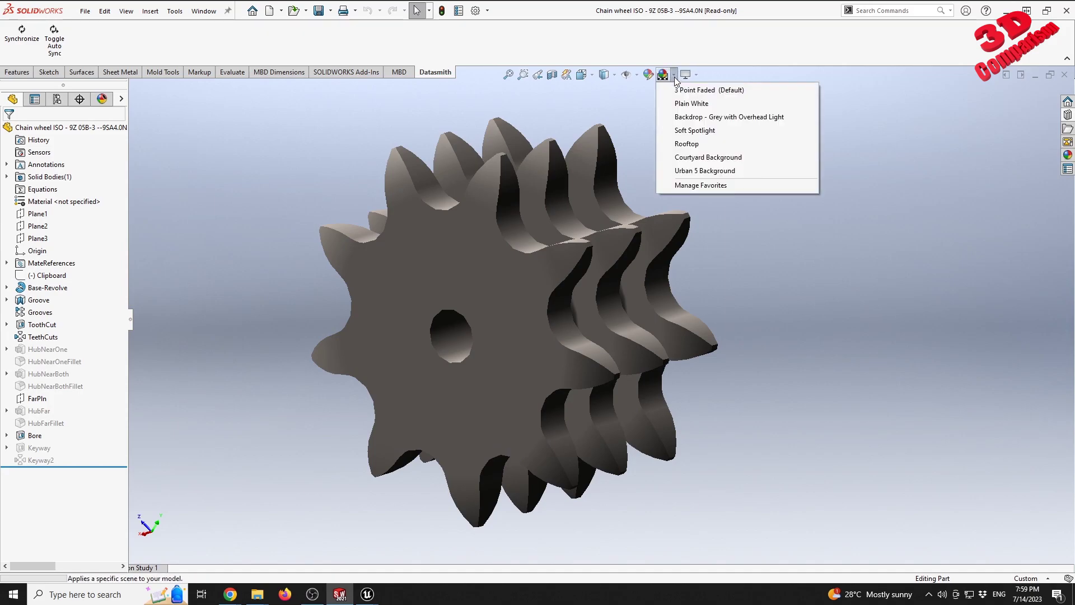
click(700, 103)
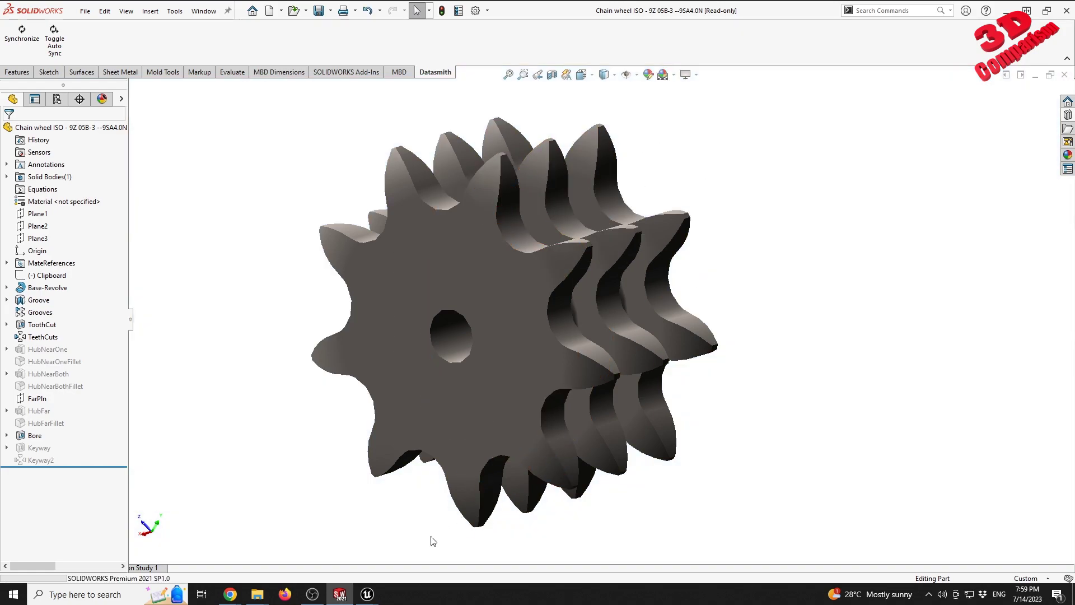
mouse_move(375, 602)
click(367, 565)
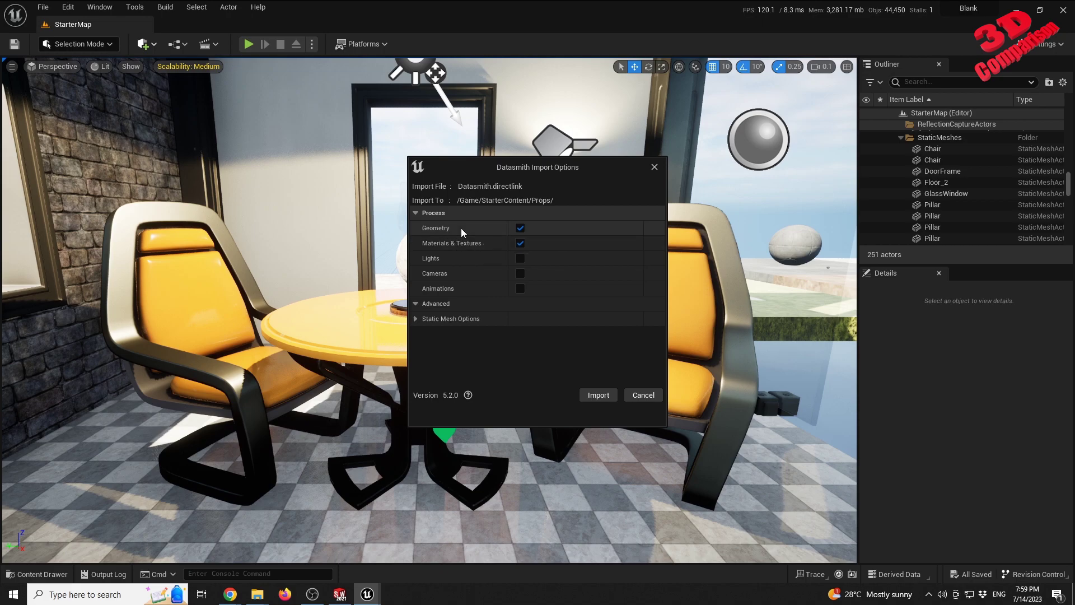
- Review the advanced static mesh options and import the chain wheel with its geometry, materials and textures
click(415, 303)
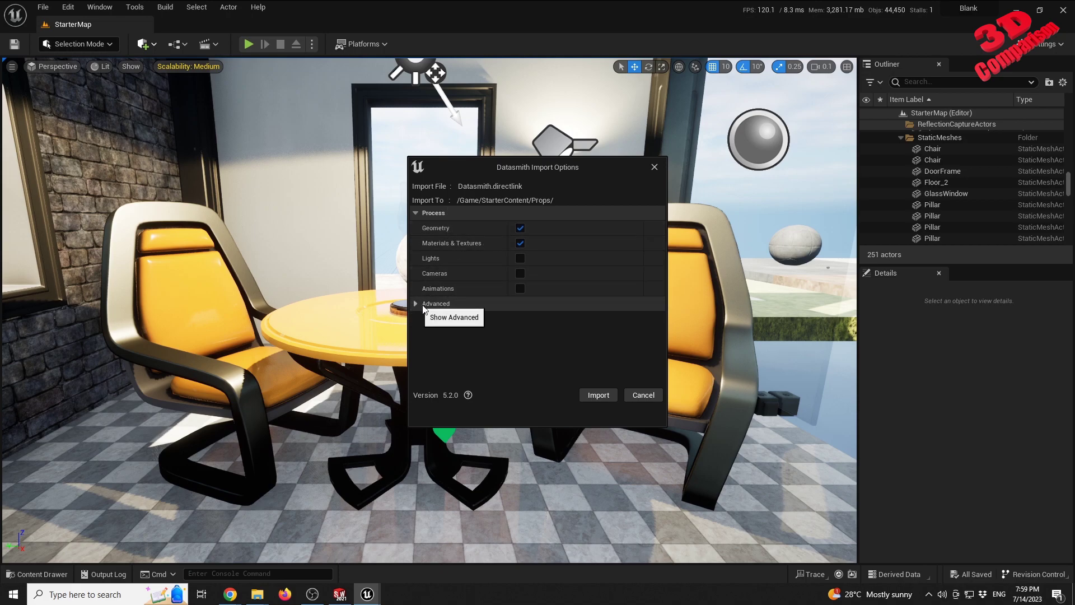
click(420, 305)
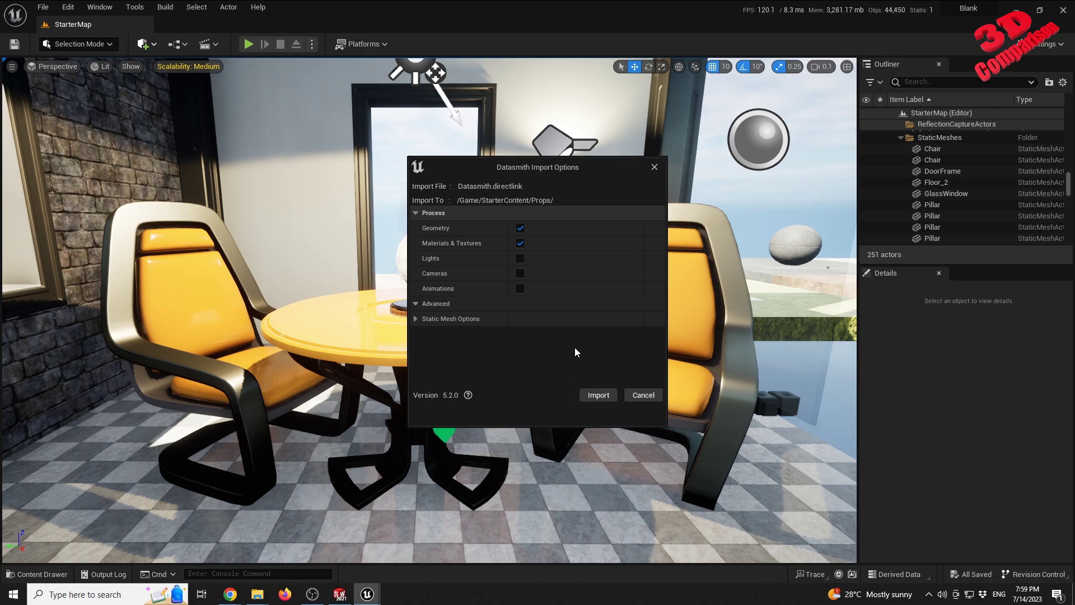
click(415, 318)
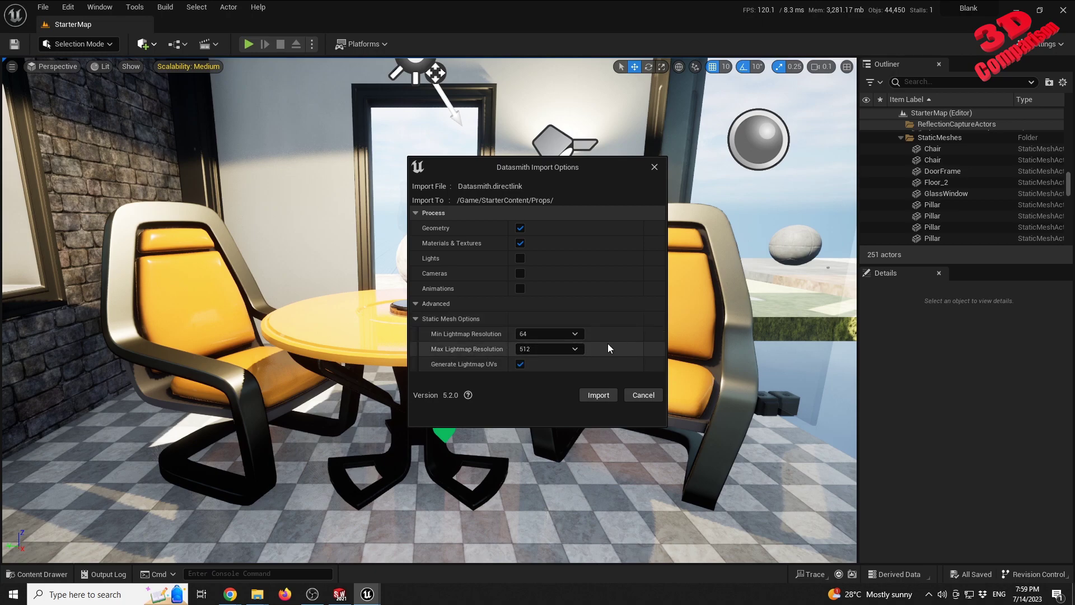
click(598, 394)
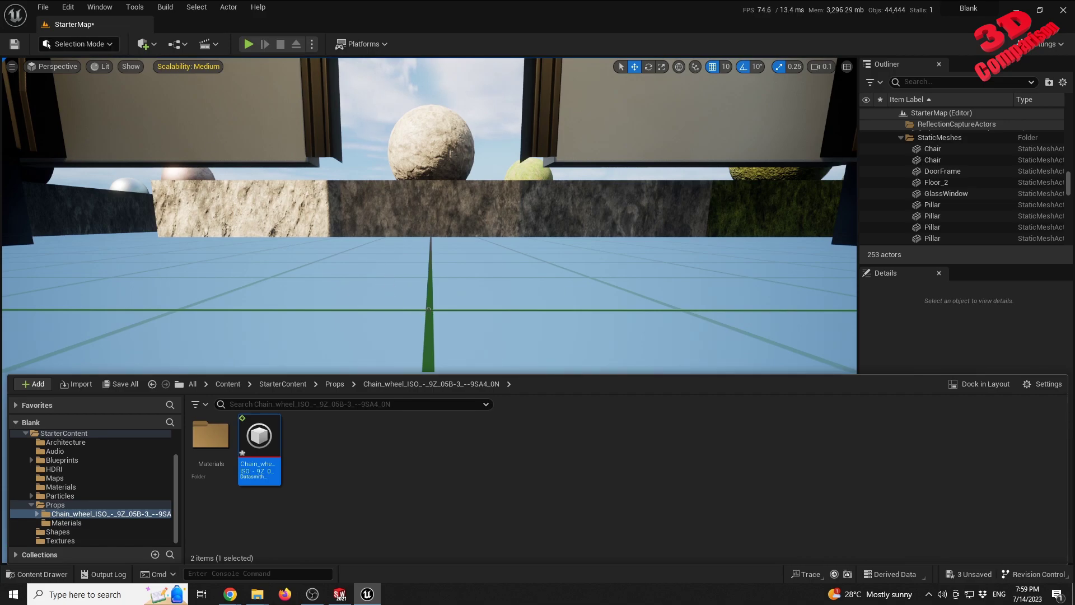
- Select the imported chain wheel actor, focus on it and examine its size and position relative to the room
click(429, 312)
right_drag(472, 307, 459, 312)
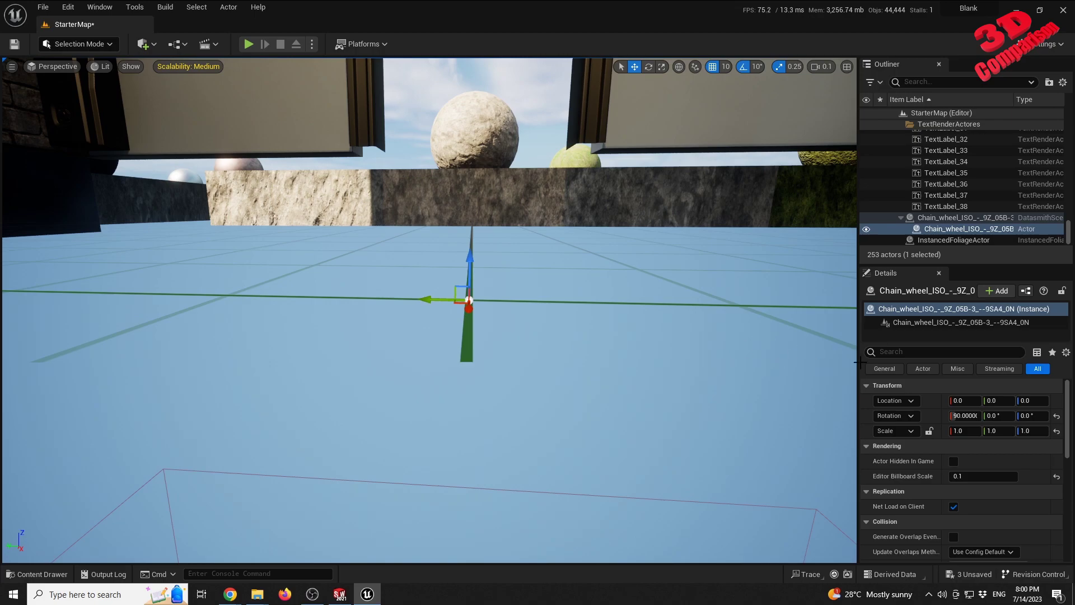
key(f)
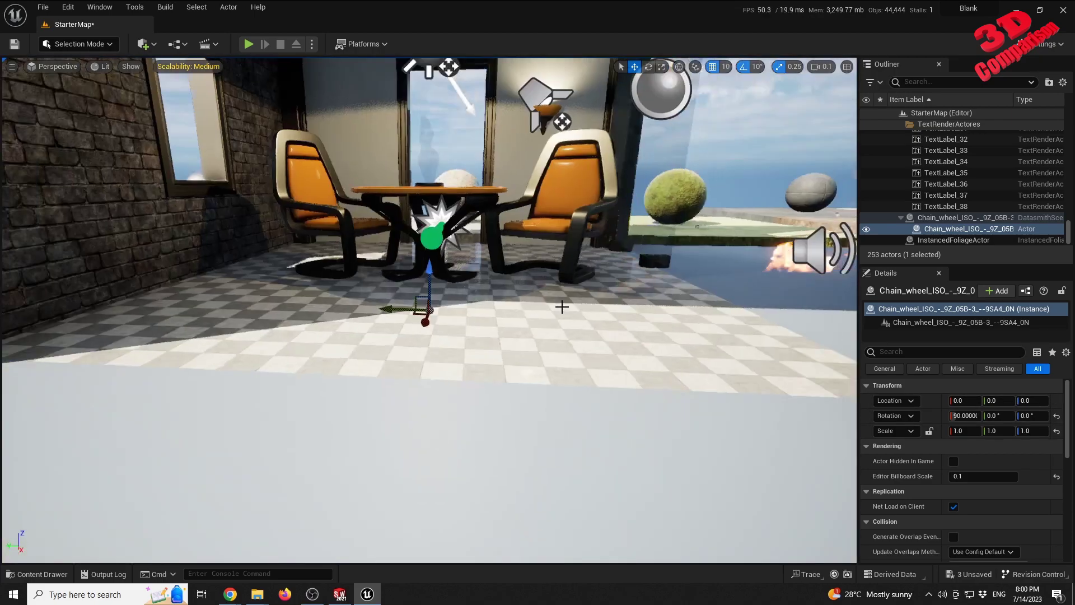
right_drag(567, 299, 552, 336)
middle_drag(552, 336, 503, 329)
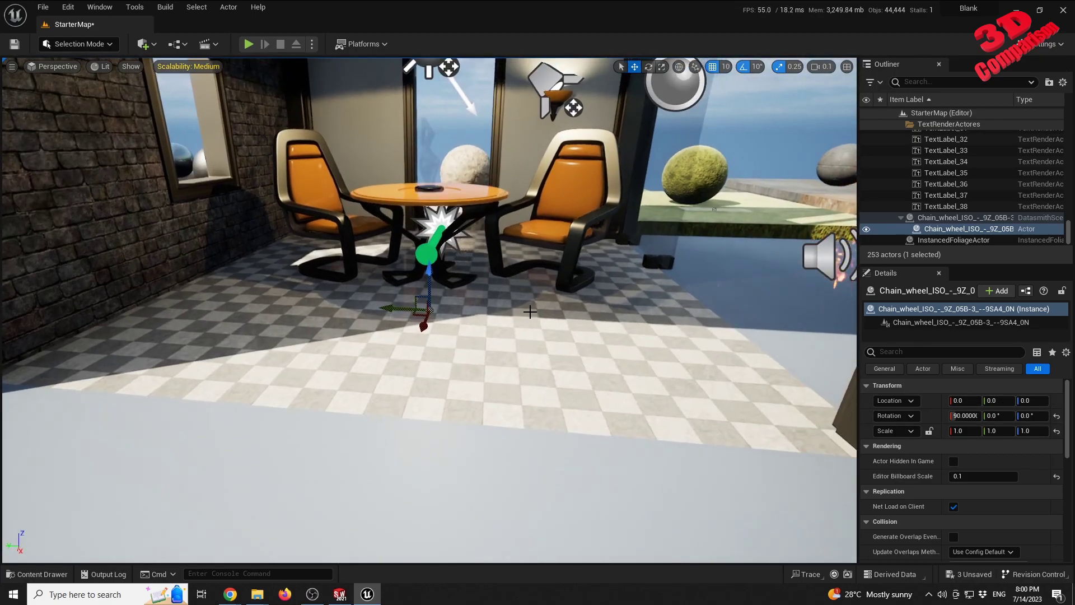
mouse_move(503, 329)
right_down()
mouse_move(493, 350)
mouse_move(492, 336)
right_up()
key(w)
alt+drag(502, 269, 502, 335)
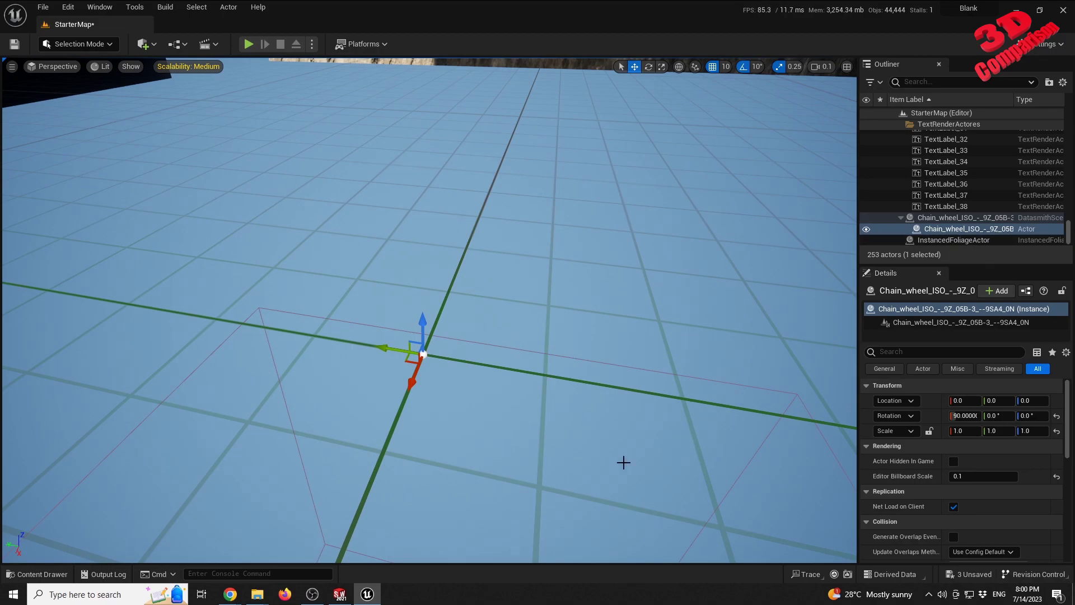
- Check the original wheel in SOLIDWORKS, and in Unreal Engine set the imported chain wheel's scale to 20 on all three axes
click(339, 594)
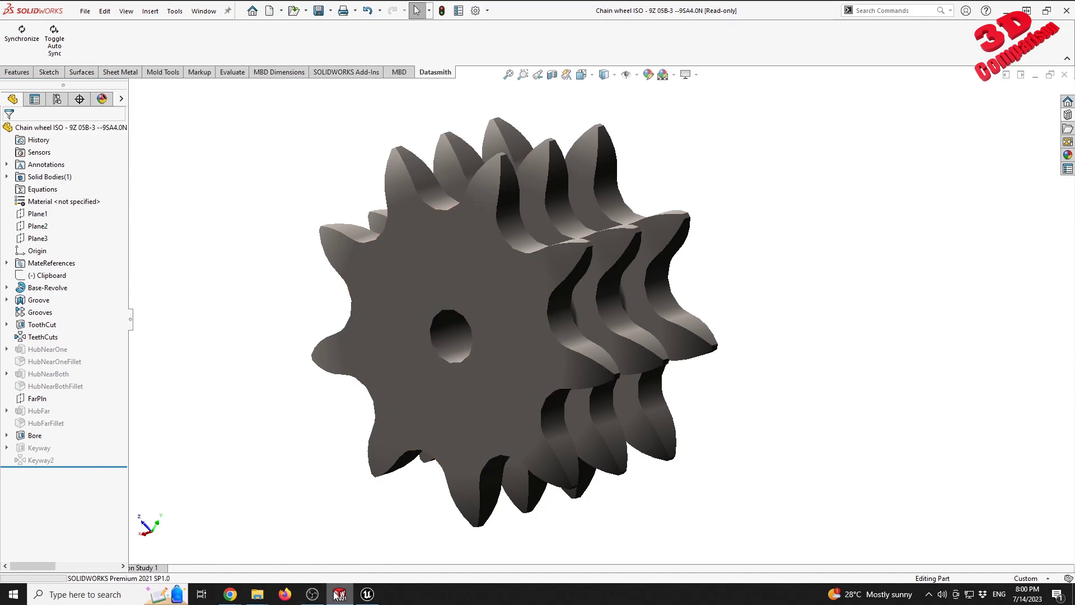
click(365, 595)
click(964, 431)
text(20)
key(Tab)
key(Tab)
- Raise the chain wheel actor to a Z location of 100 at the centre of the table and focus on it
mouse_move(518, 346)
right_down()
mouse_move(517, 314)
mouse_move(516, 338)
right_up()
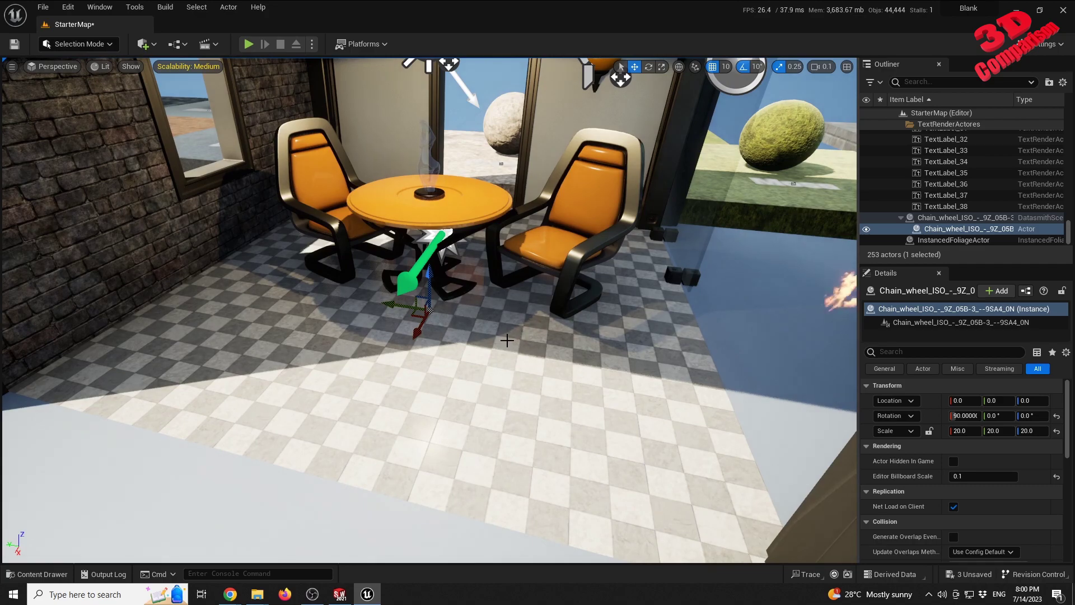
right_drag(428, 309, 451, 266)
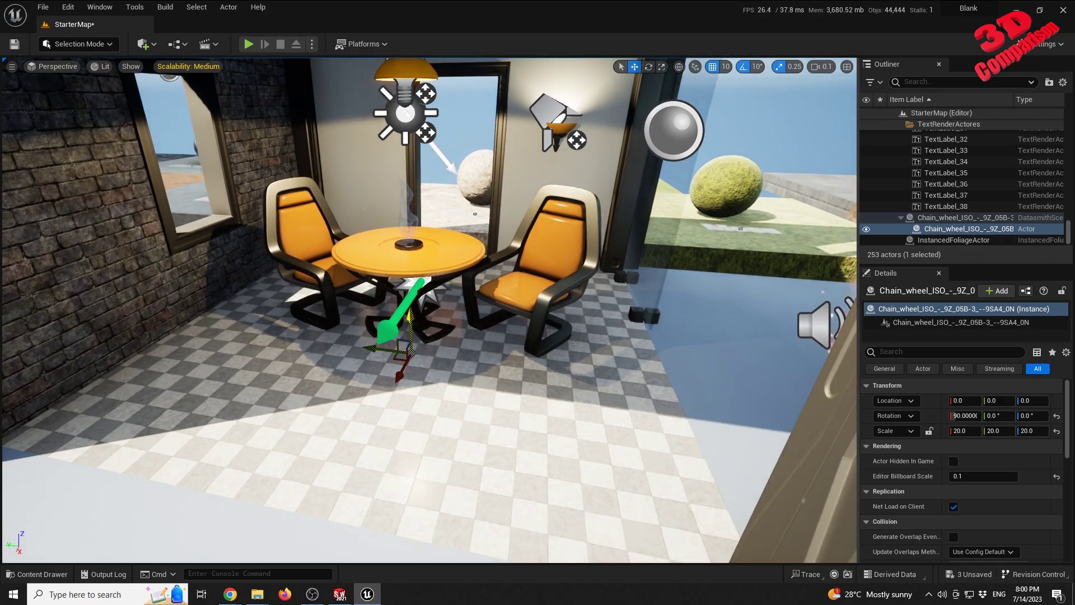
drag(422, 194, 423, 189)
key(f)
mouse_move(451, 283)
alt+mouse_down()
mouse_move(463, 300)
mouse_move(460, 287)
alt+mouse_up()
right_drag(460, 286, 369, 245)
key(w)
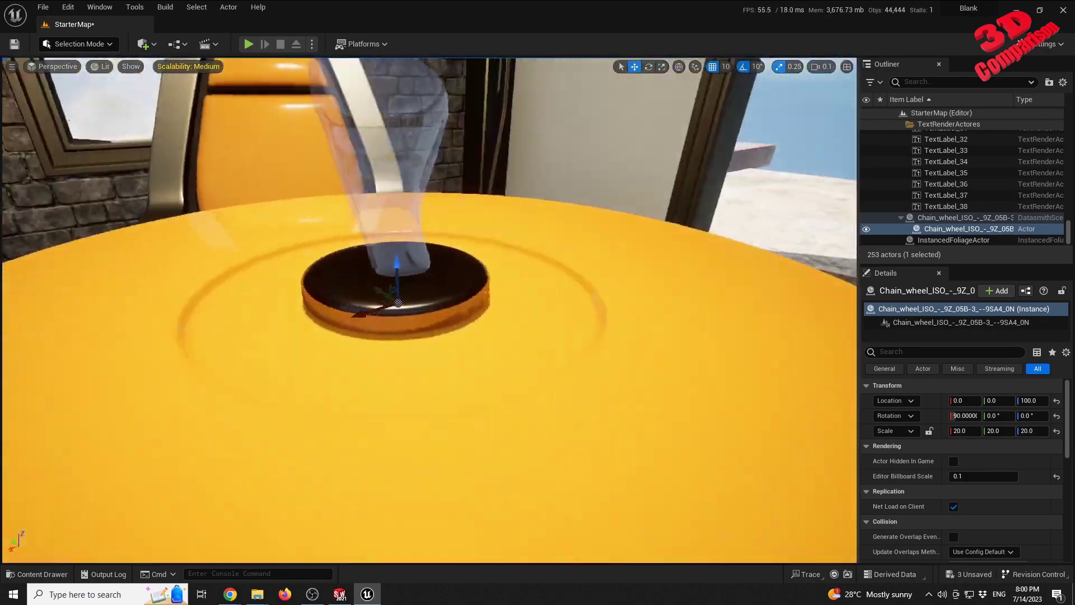
- Move the chain wheel actor to an X location of 20 and a Z location of 120 above the table
scroll(397, 291, down, 5)
drag(384, 263, 380, 126)
mouse_move(406, 225)
right_down()
mouse_move(417, 198)
mouse_move(405, 225)
right_up()
key(w)
key(s)
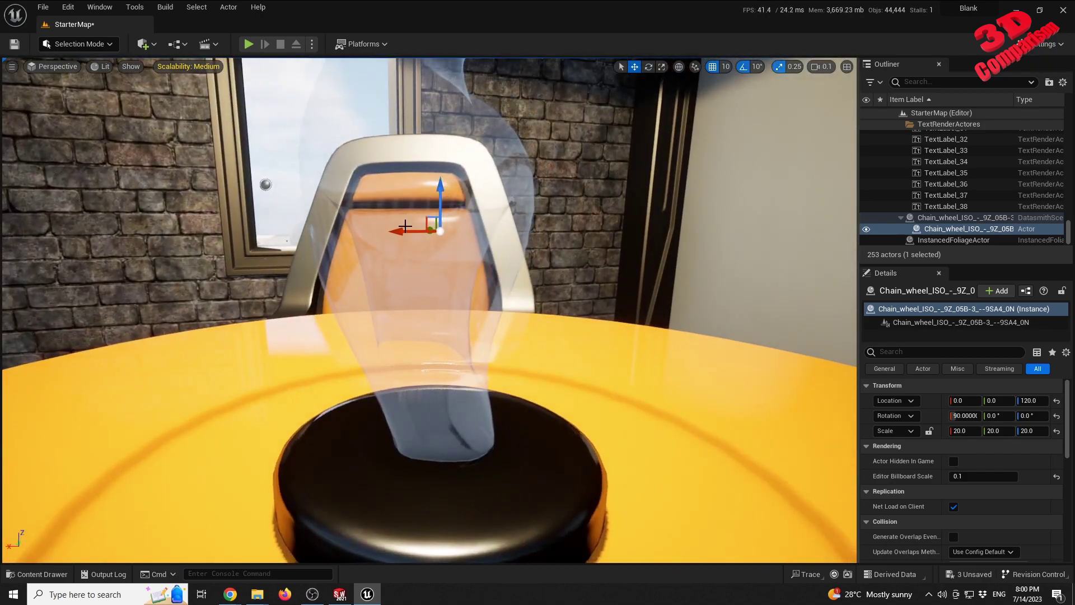
drag(406, 229, 295, 232)
drag(193, 244, 123, 247)
right_drag(431, 317, 600, 342)
key(s)
key(a)
key(f)
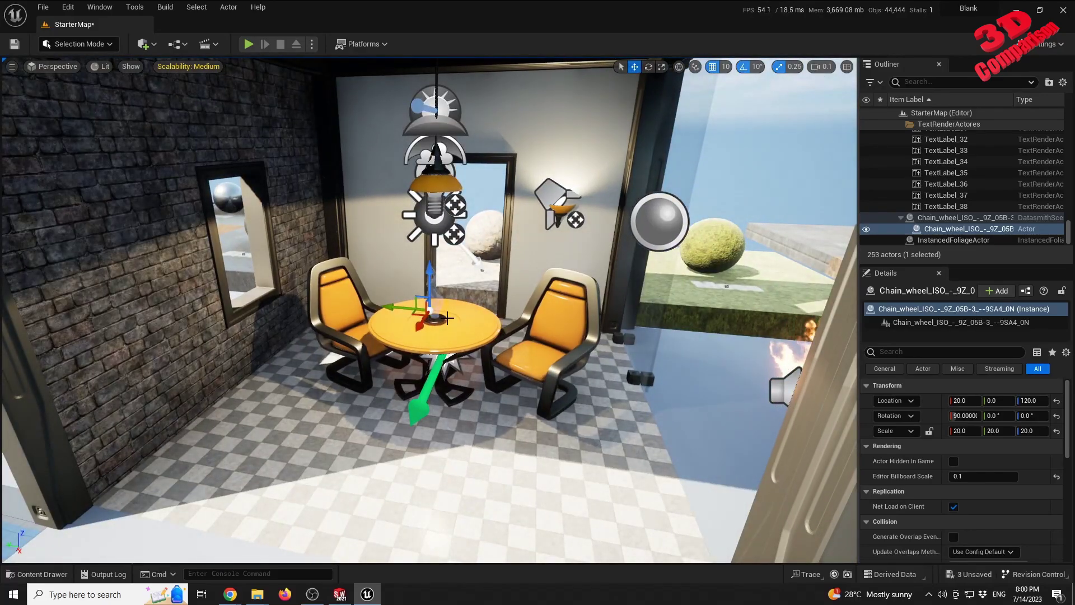
- Set the chain wheel actor's scale to 500 on all three axes
right_drag(446, 317, 454, 345)
key(f)
key(w)
right_drag(429, 311, 434, 293)
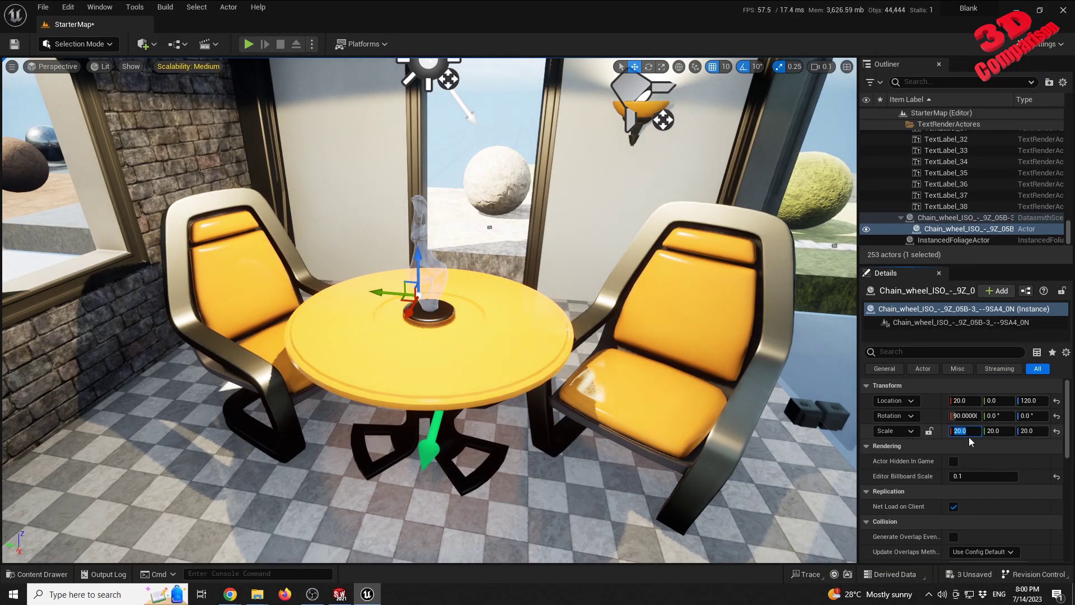
text(500)
click(1000, 431)
text(500)
key(Return)
click(1033, 431)
text(500)
key(Return)
scroll(480, 314, down, 8)
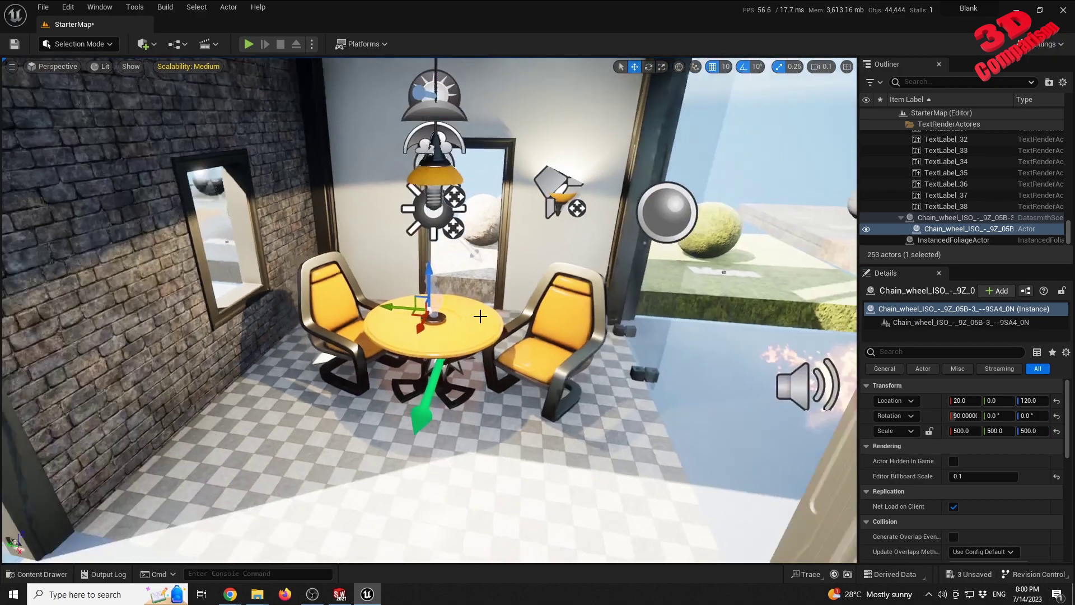
- Move the chain wheel actor out of the room along the X axis to a location of 320
right_drag(479, 314, 495, 335)
drag(509, 280, 160, 395)
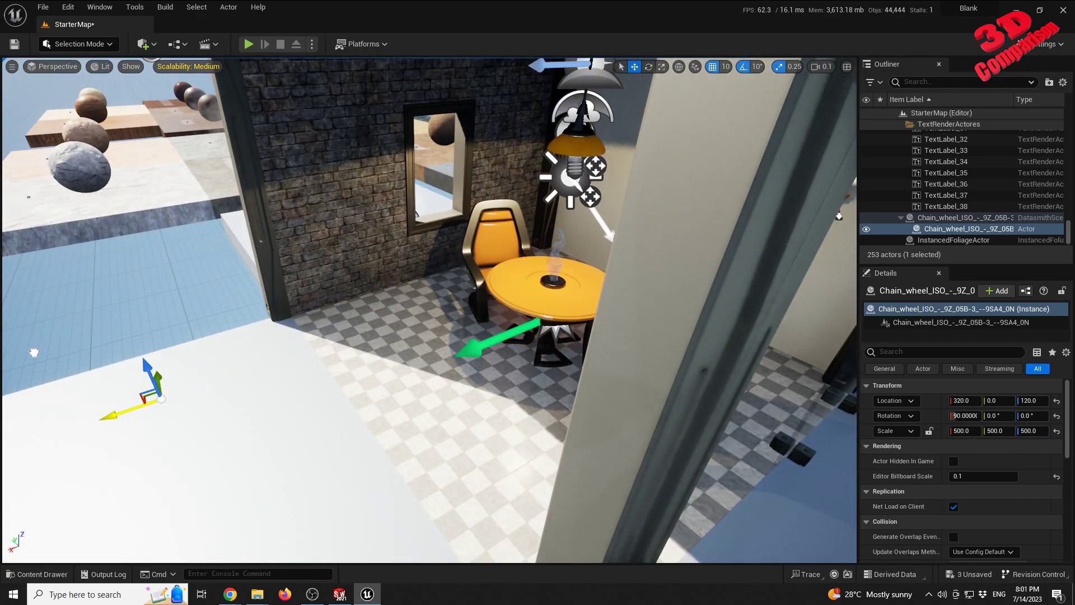
key(ctrl+space)
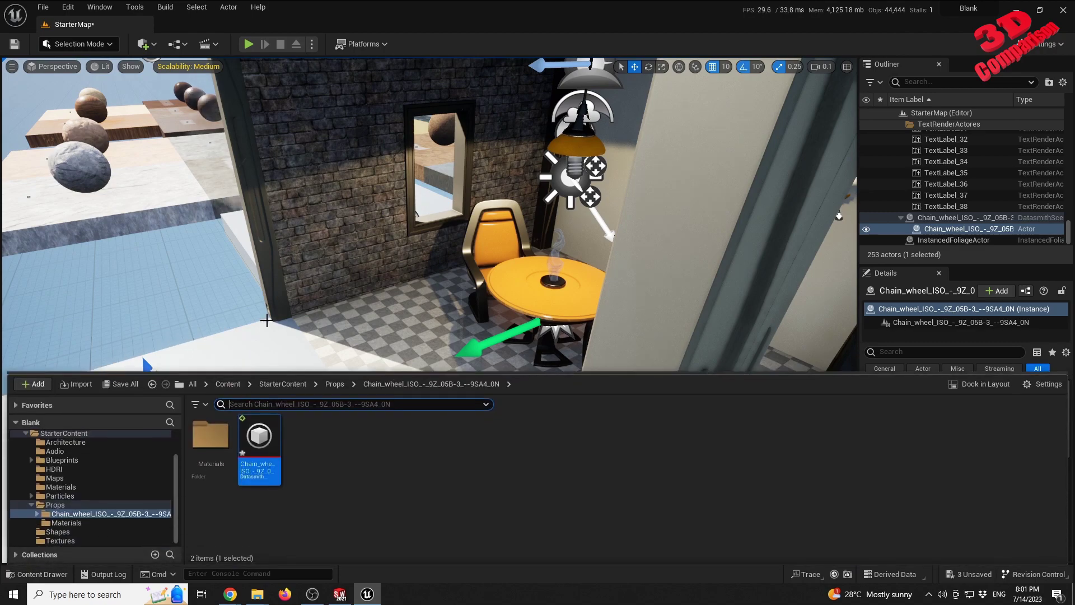
right_drag(244, 292, 216, 314)
- Delete the chain wheel Datasmith scene actor and its remaining child actor from the level
click(984, 218)
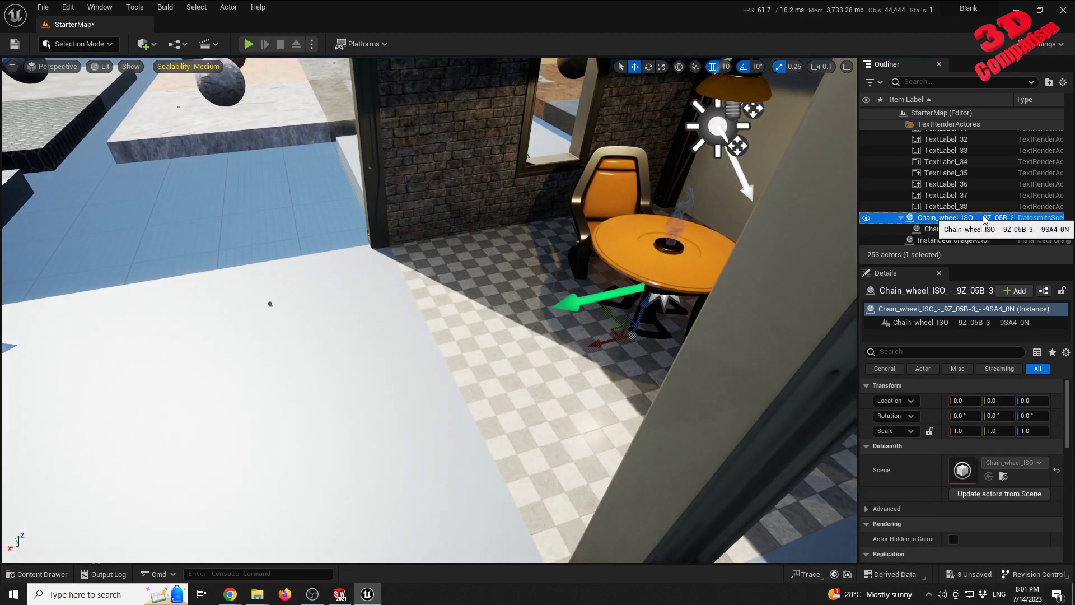
key(Delete)
click(982, 227)
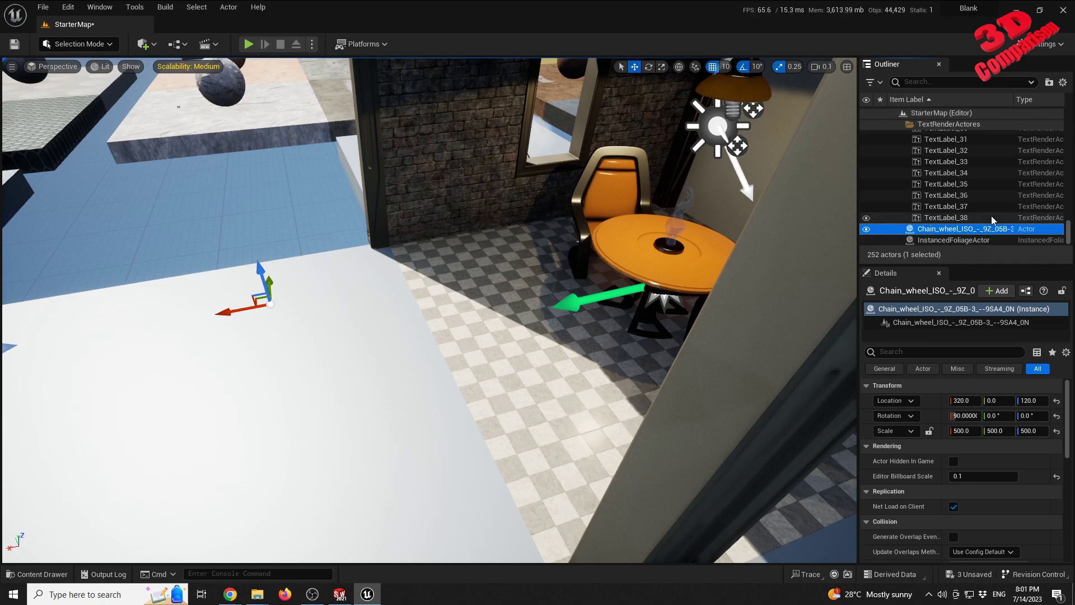
key(Delete)
- Return to the table and select the chain wheel Datasmith scene asset in its folder under StarterContent Props
right_drag(544, 297, 711, 263)
key(w)
right_drag(542, 275, 537, 307)
key(ctrl+space)
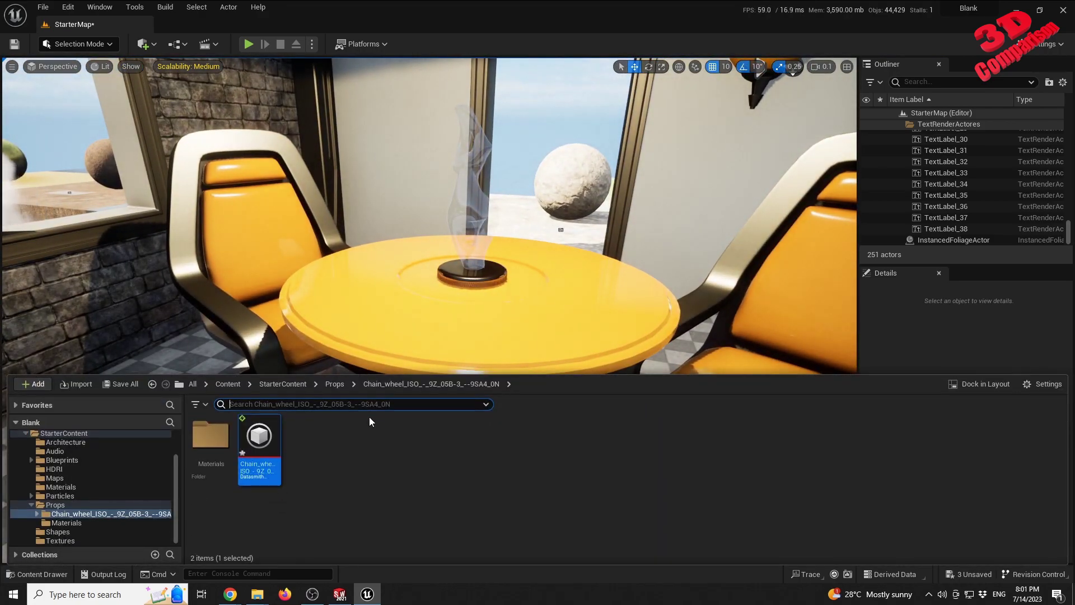
click(343, 442)
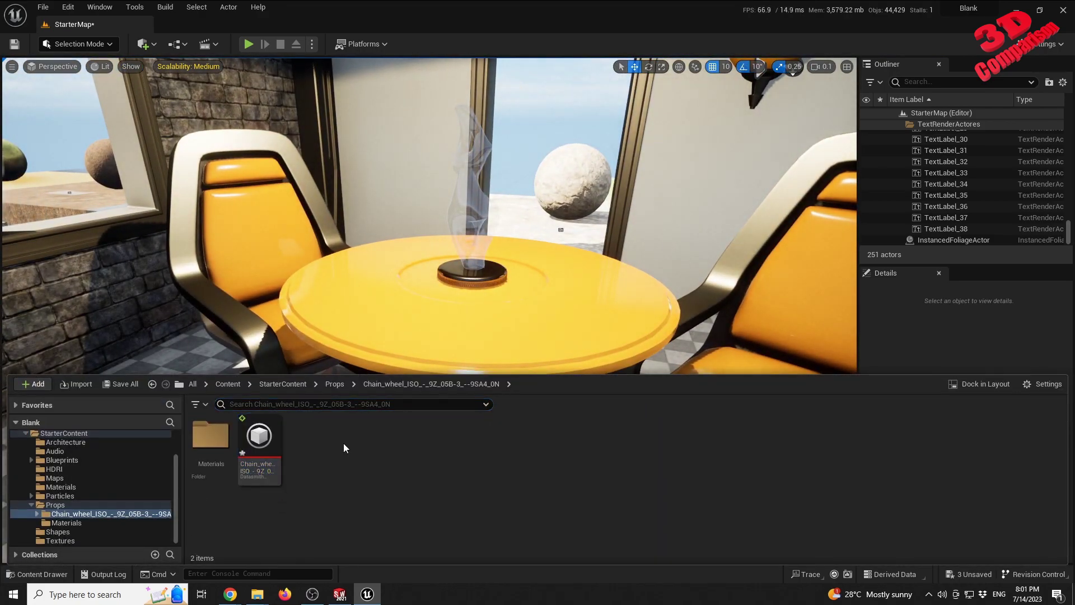
click(261, 448)
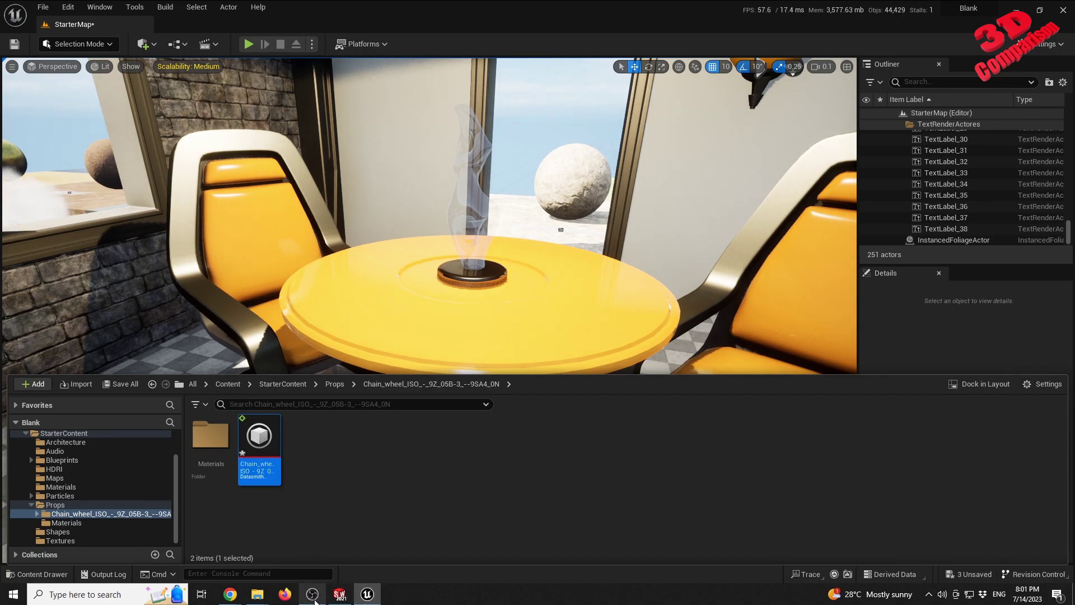
- Switch to SOLIDWORKS, synchronize the chain wheel through Datasmith and return to Unreal Engine
click(339, 595)
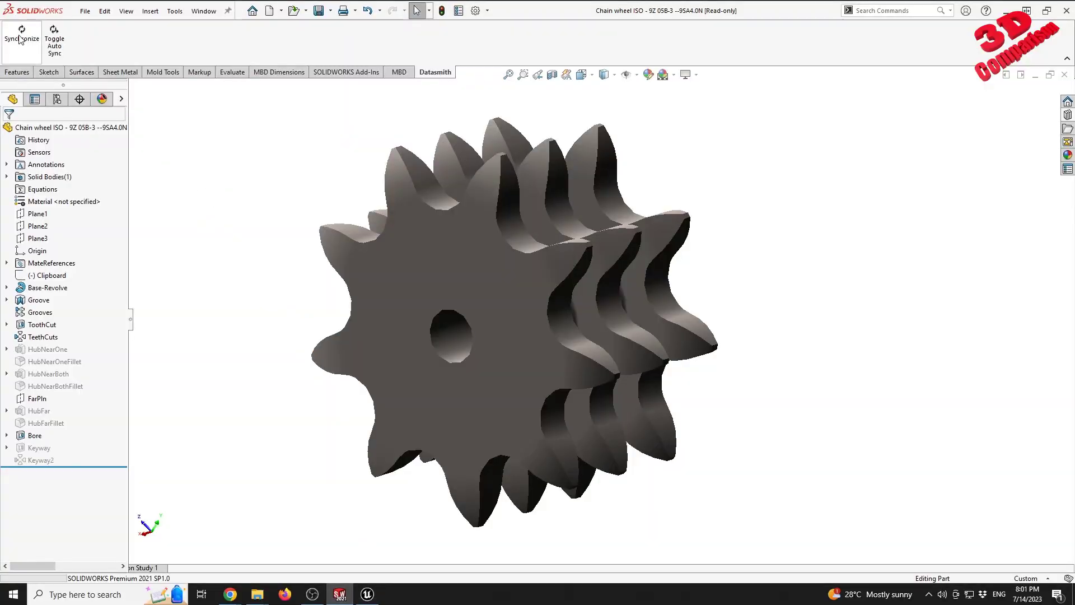
middle_drag(392, 305, 363, 297)
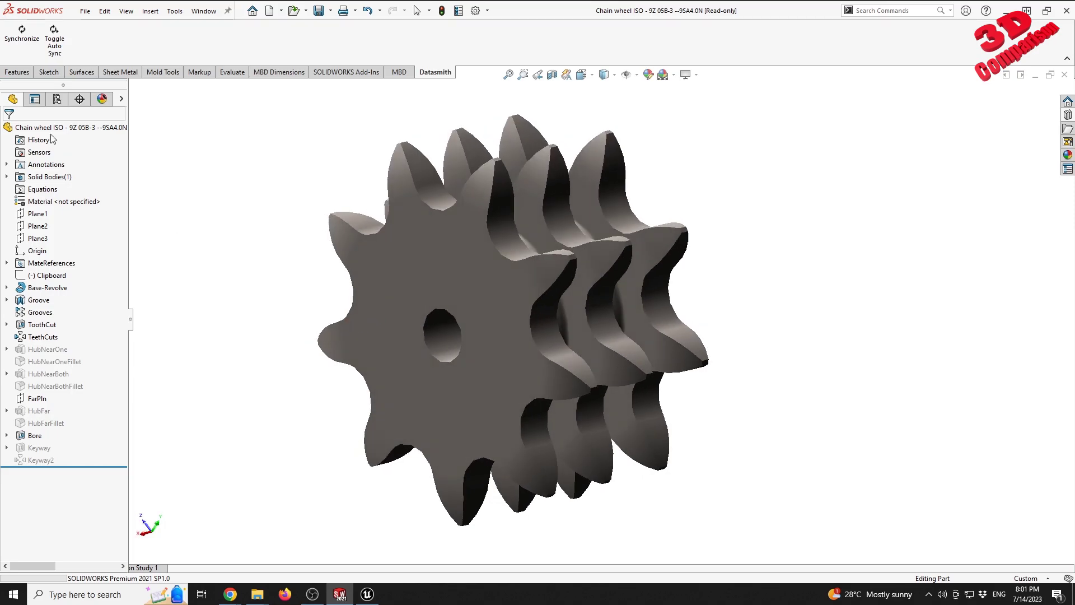
click(367, 594)
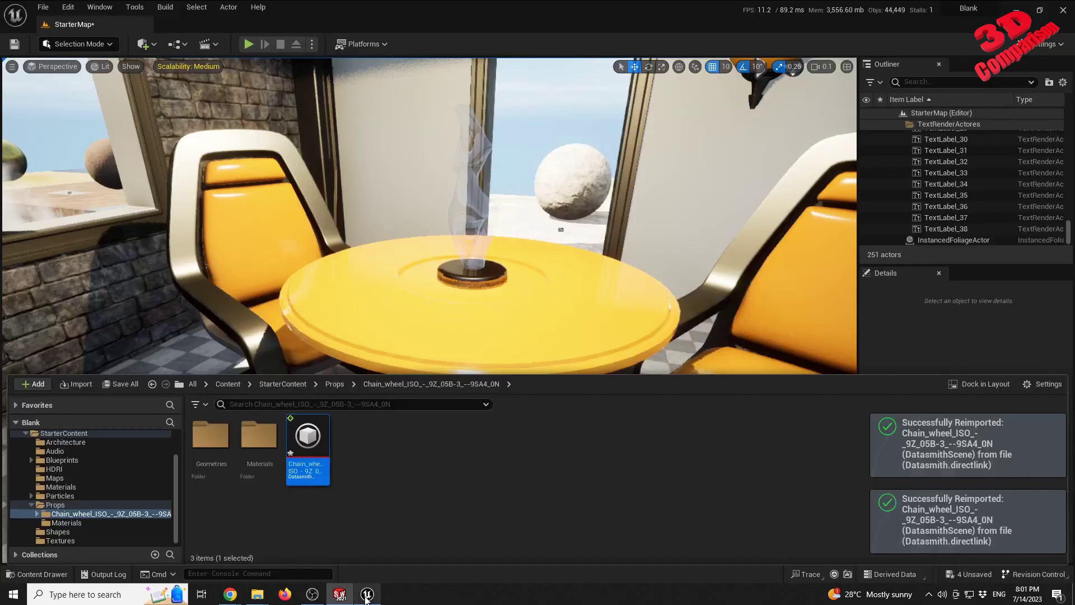
- Open the reimported chain wheel Datasmith scene asset, inspect its static mesh entry, save the asset and close it
double_click(309, 443)
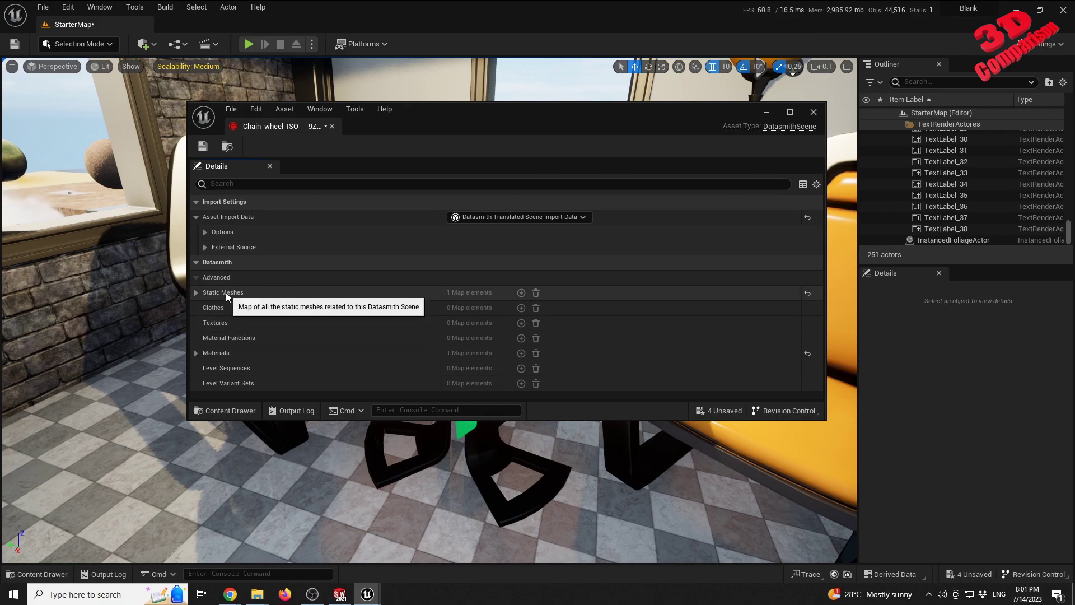
click(196, 292)
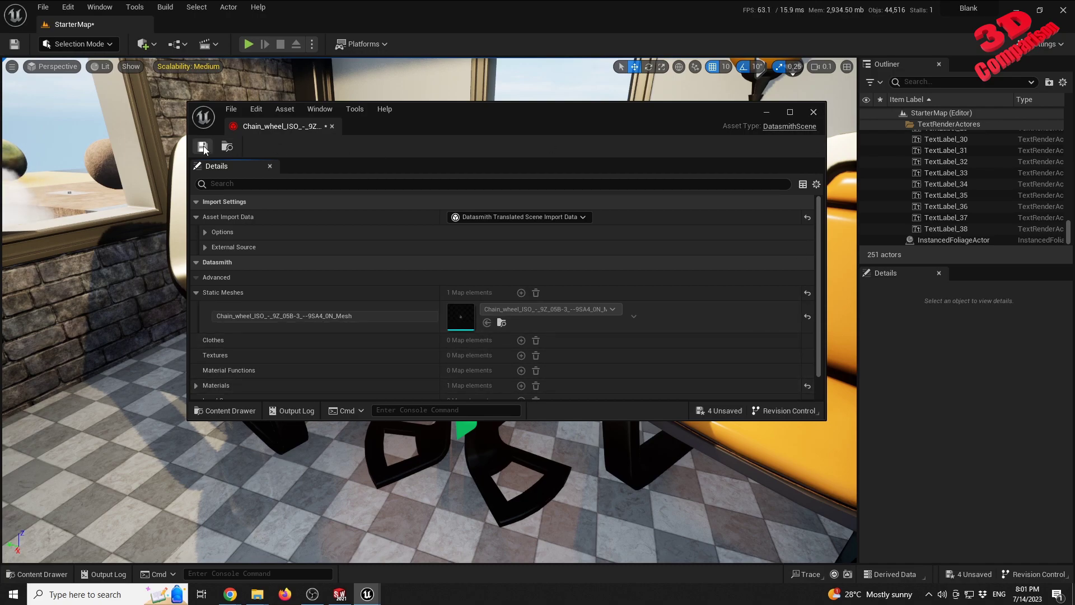
click(813, 112)
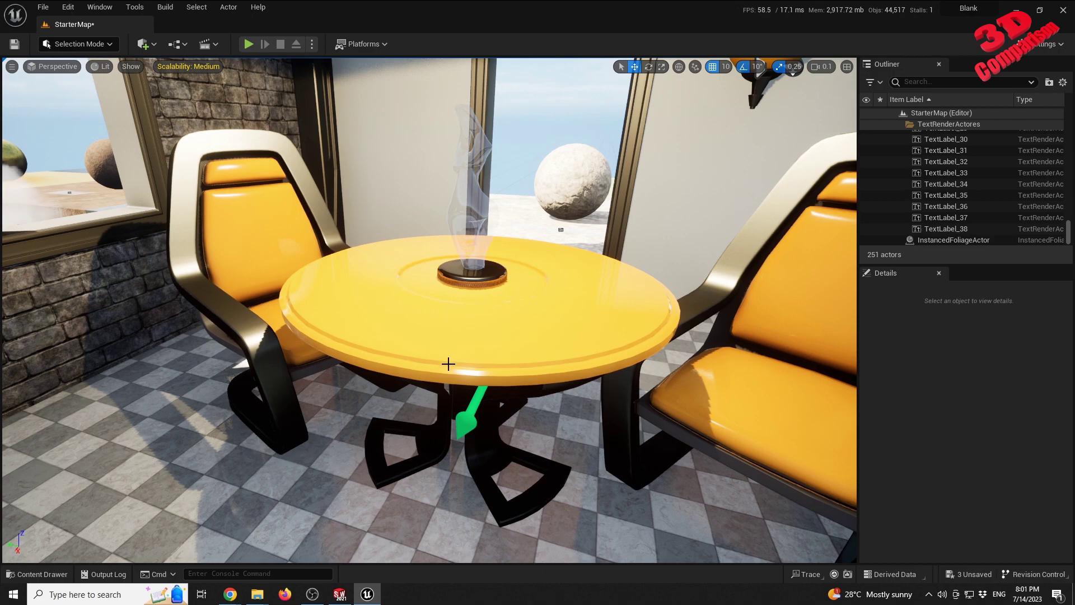
- Place the chain wheel Datasmith scene on the table and set its scale to 1000 on all three axes
key(ctrl+space)
drag(306, 448, 436, 274)
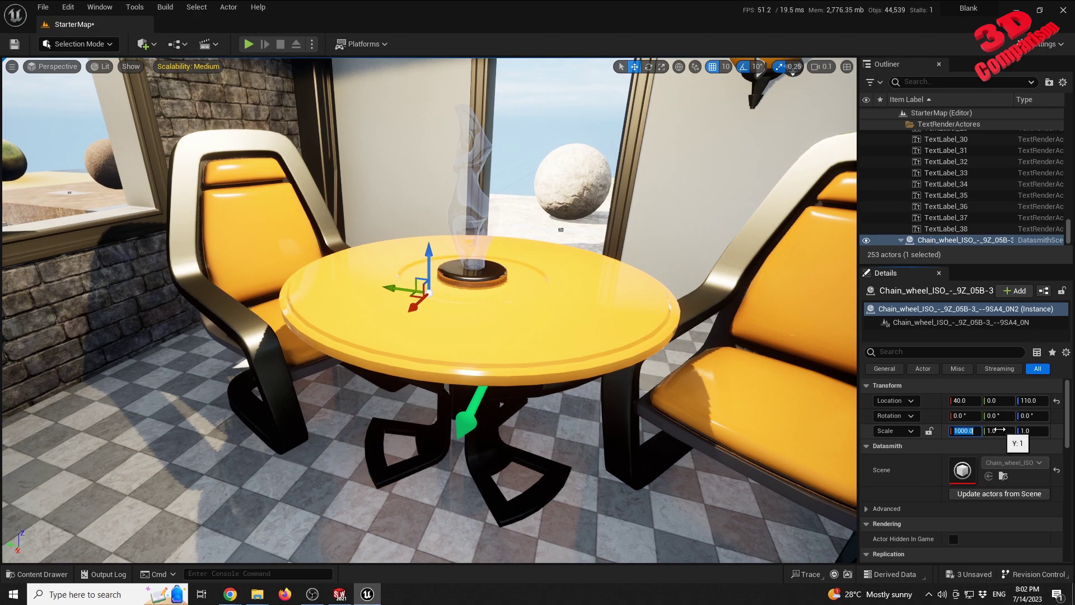
click(1000, 430)
text(1000)
click(1034, 430)
text(1)
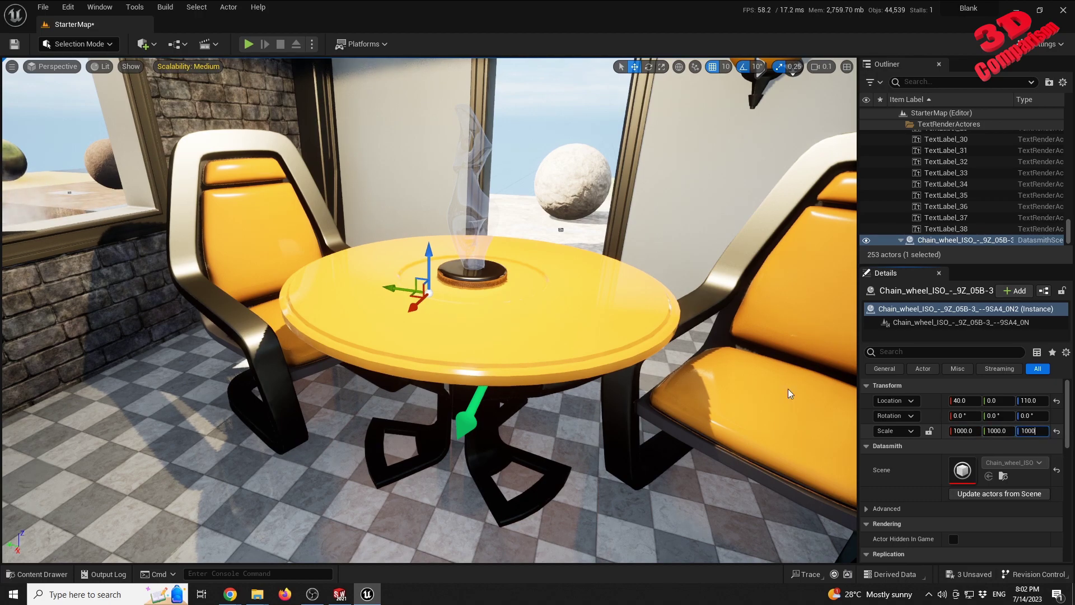
text(000)
key(Return)
- Lower the placed chain wheel scene below the tabletop and shift it sideways away from the table
scroll(463, 313, down, 10)
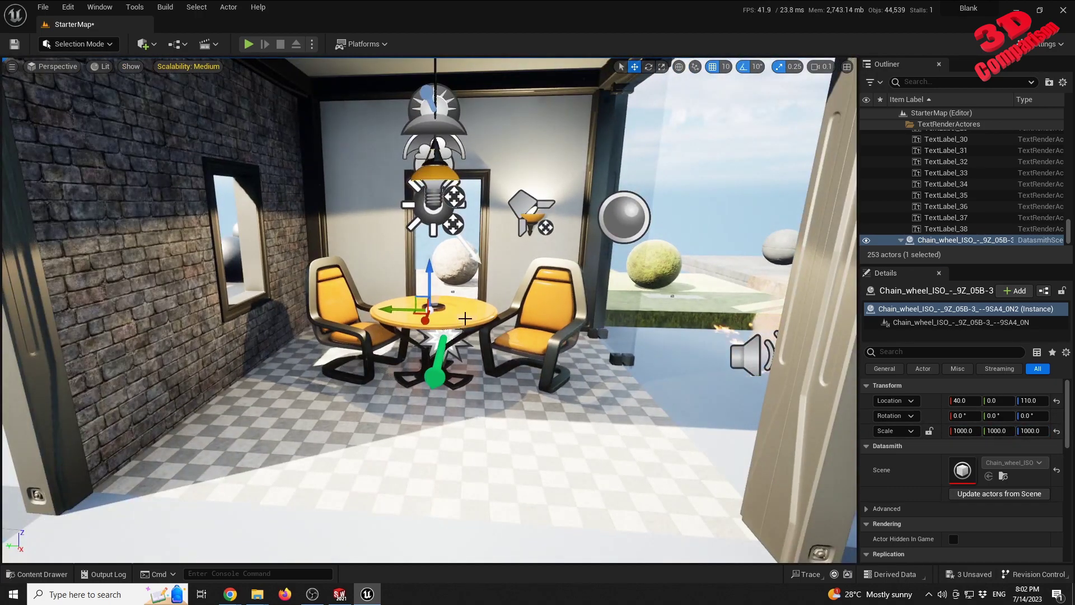
scroll(464, 314, up, 10)
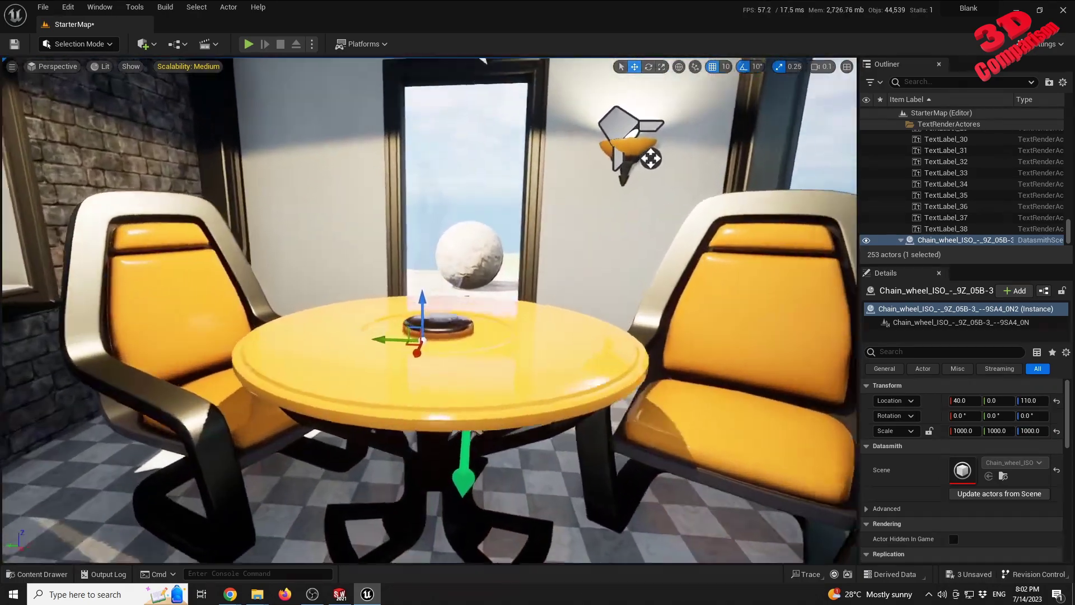
scroll(421, 219, up, 4)
right_drag(421, 219, 269, 240)
scroll(421, 219, down, 5)
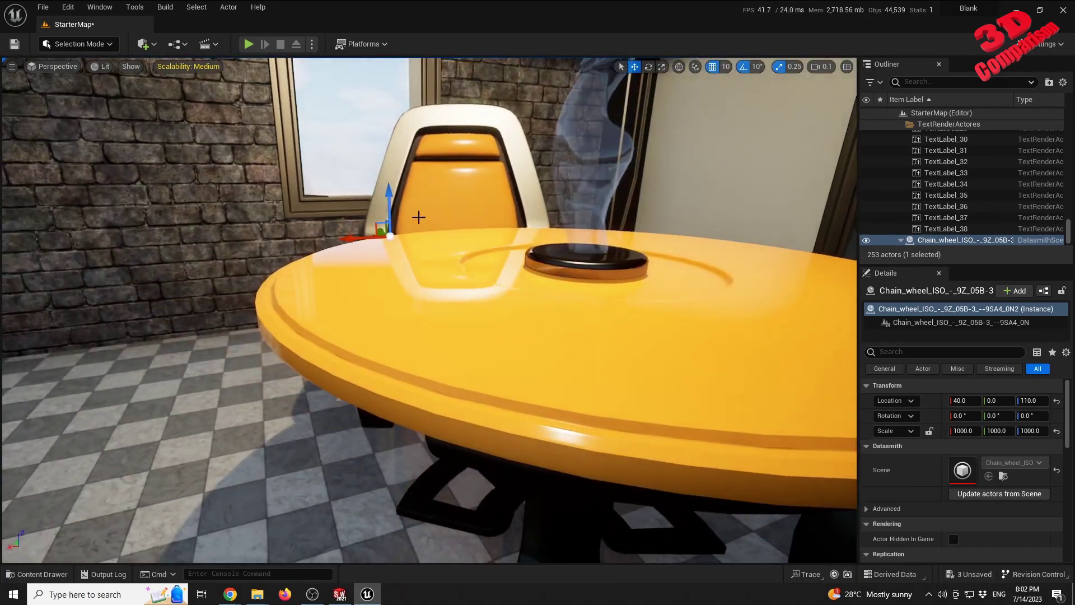
drag(393, 197, 397, 416)
drag(370, 455, 192, 464)
- Delete the placed chain wheel Datasmith scene and look over the floor around the table
scroll(473, 435, down, 10)
right_drag(456, 369, 470, 336)
key(w)
scroll(461, 391, up, 5)
key(Delete)
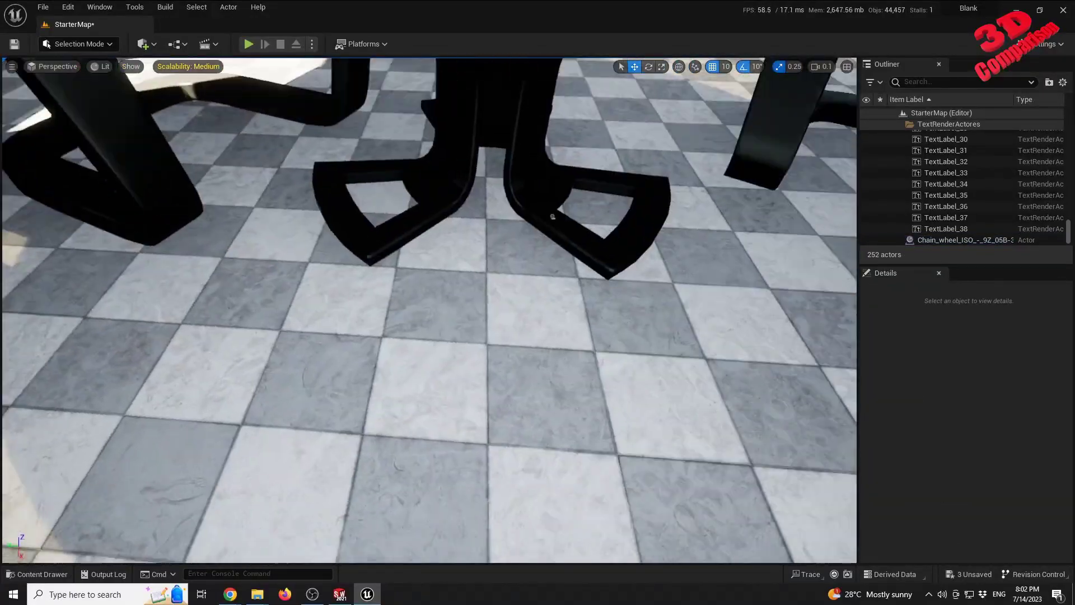
scroll(354, 492, up, 5)
right_drag(354, 492, 314, 462)
scroll(354, 492, down, 8)
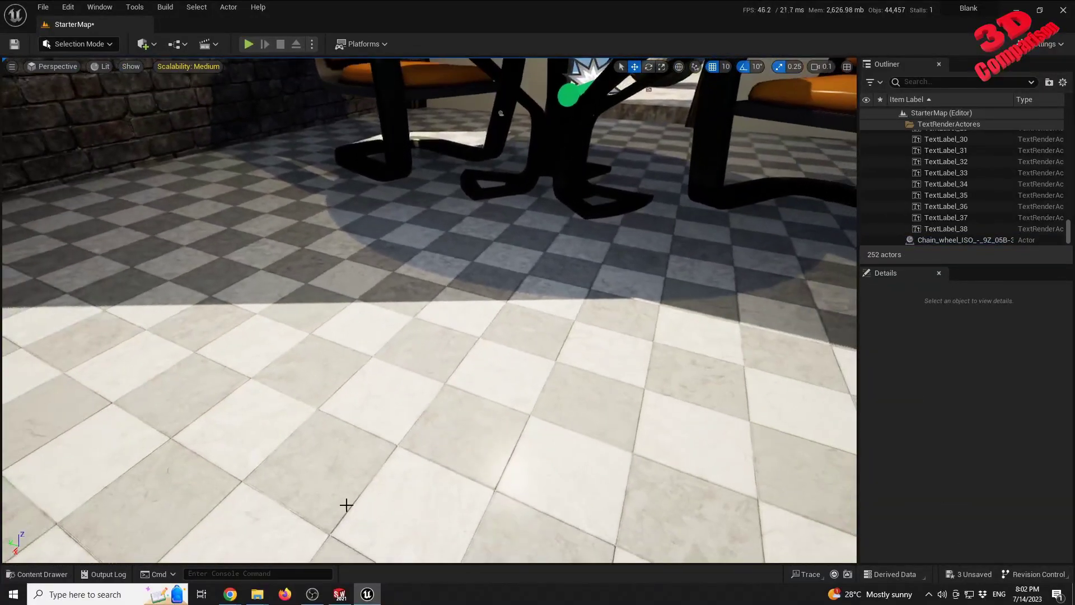
- Switch to SOLIDWORKS, close the chain wheel document and start a new part
click(340, 594)
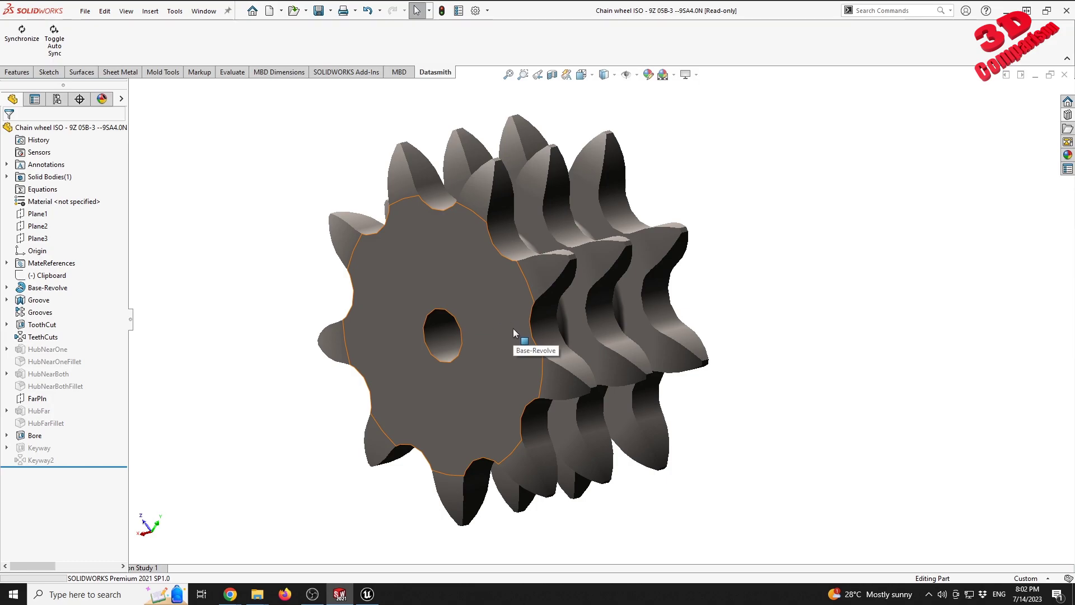
click(1064, 74)
click(85, 10)
click(101, 29)
click(653, 408)
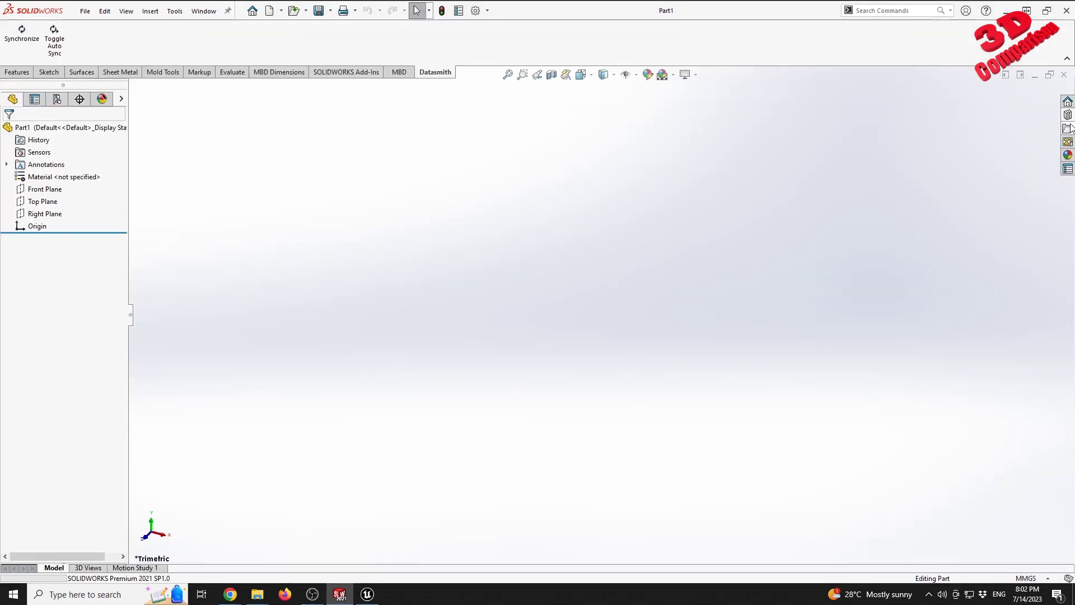
- Create a part from the ISO Toolbox chain wheel Short Pitch Roller Chain - Triplex ISO 606, accepting the preset properties
click(1068, 115)
click(981, 371)
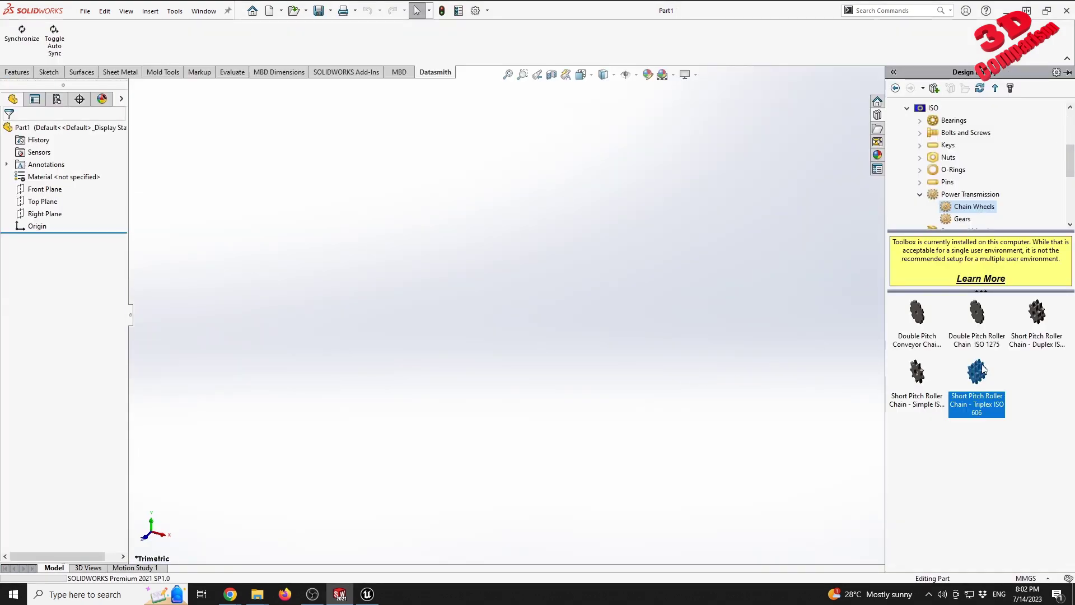
right_click(985, 362)
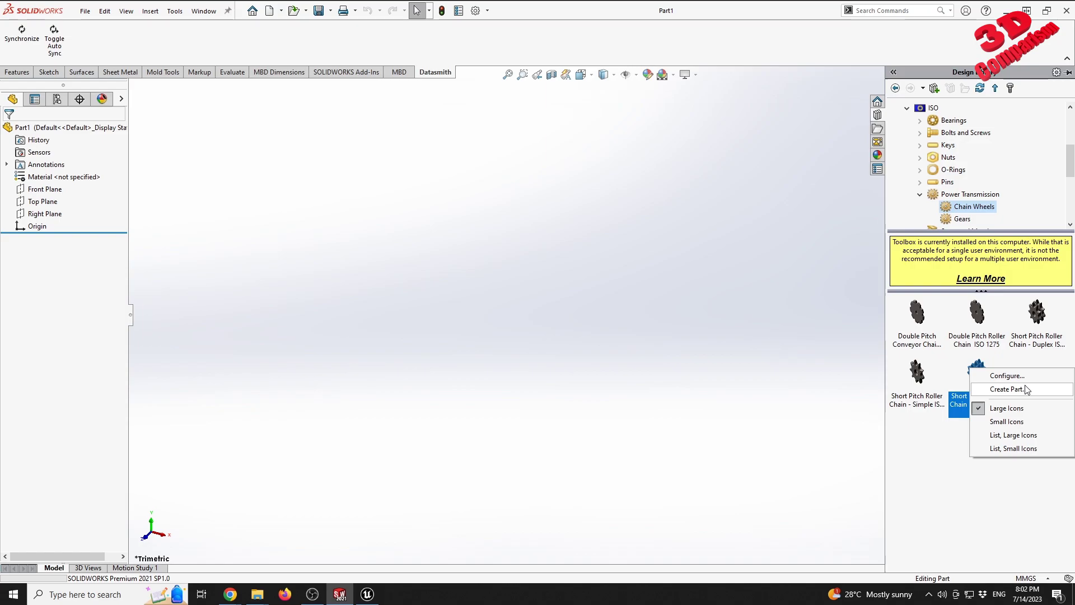
click(1008, 389)
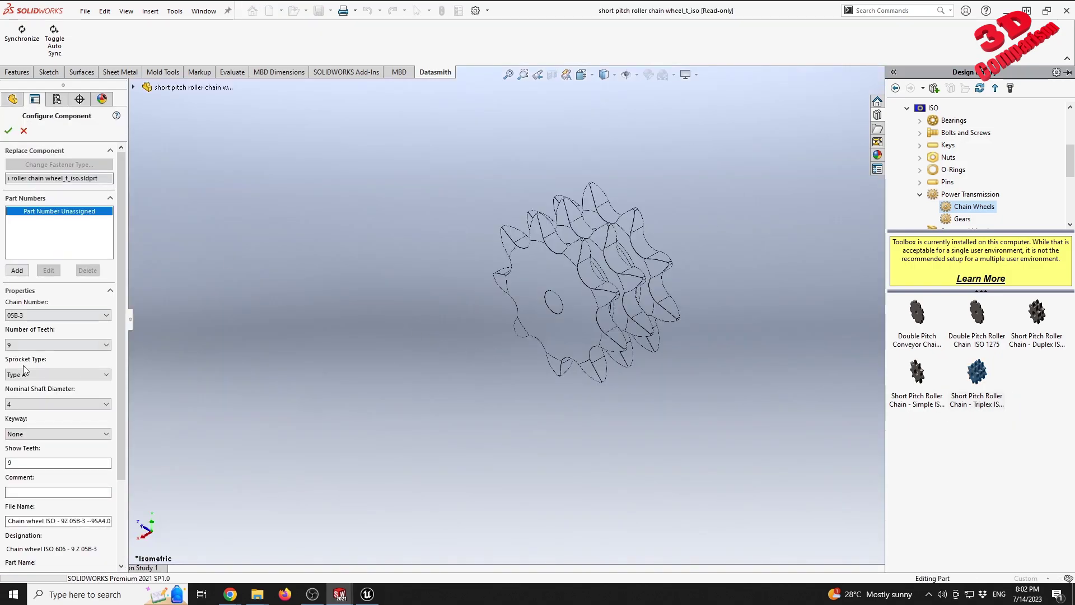
scroll(671, 264, up, 3)
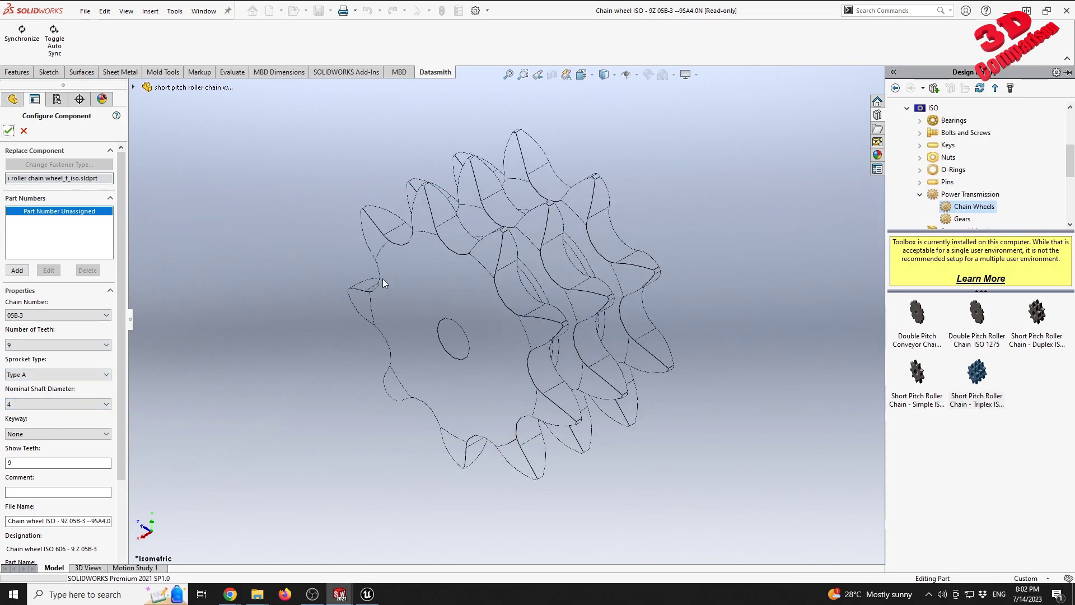
key(Escape)
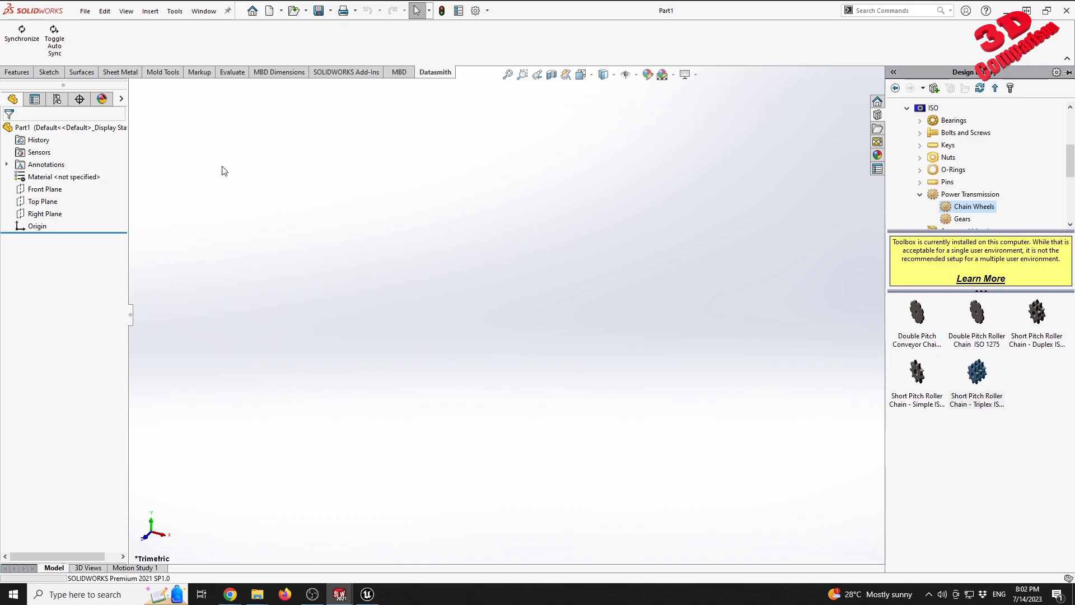
- Switch to the newly created chain wheel document and display the model in the Shaded style without edges
click(615, 75)
click(213, 12)
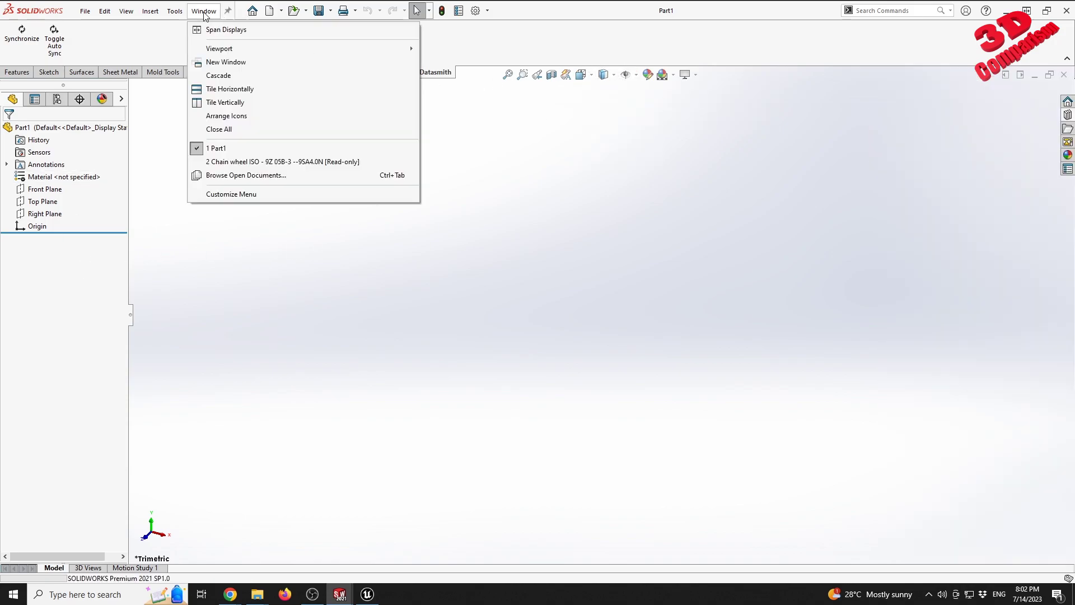
click(242, 162)
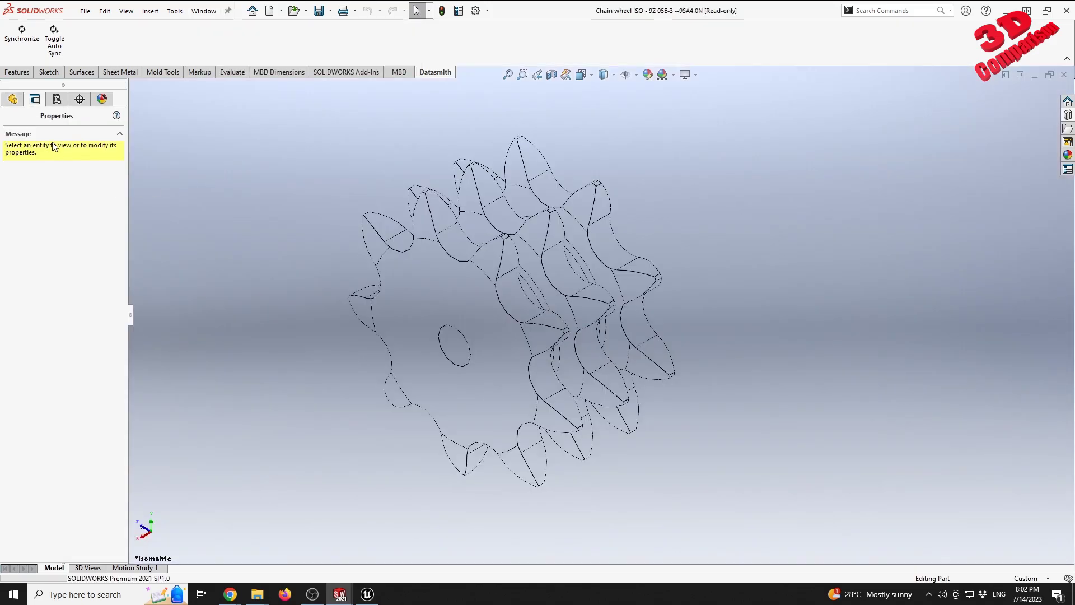
click(603, 74)
click(605, 119)
middle_drag(560, 287, 560, 260)
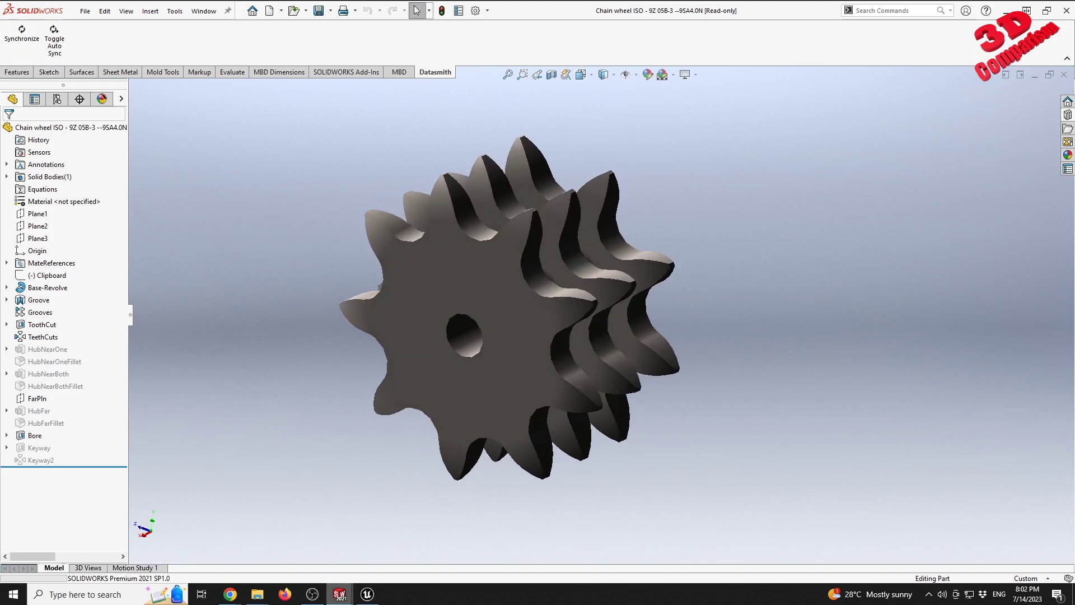
- Switch to Unreal Editor and start a Datasmith Direct Link import from the SLDWORKS chain wheel source
click(366, 595)
click(158, 43)
mouse_move(183, 139)
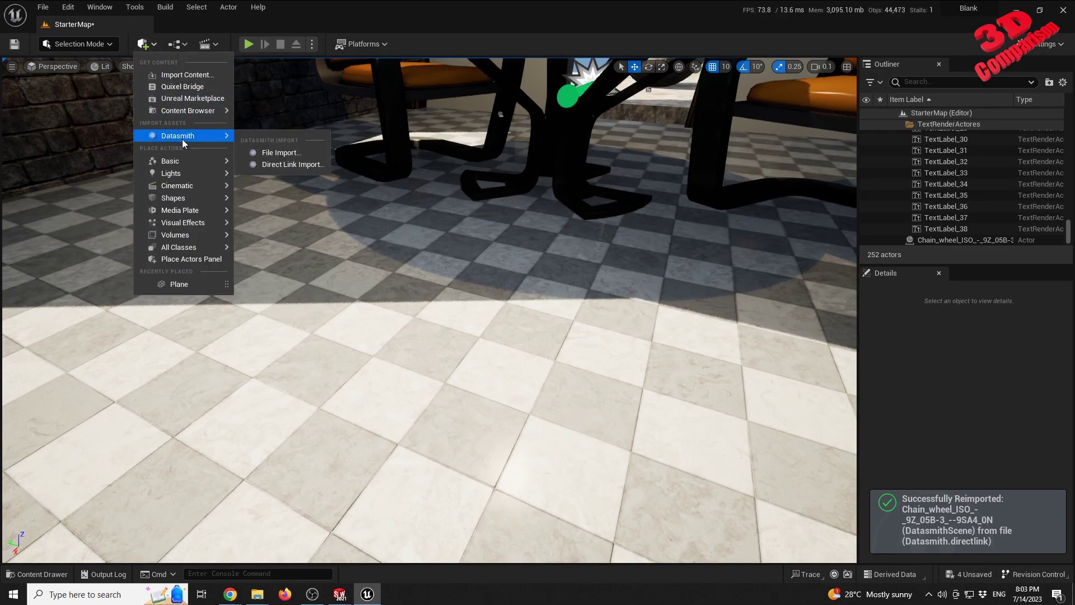
click(278, 164)
click(643, 269)
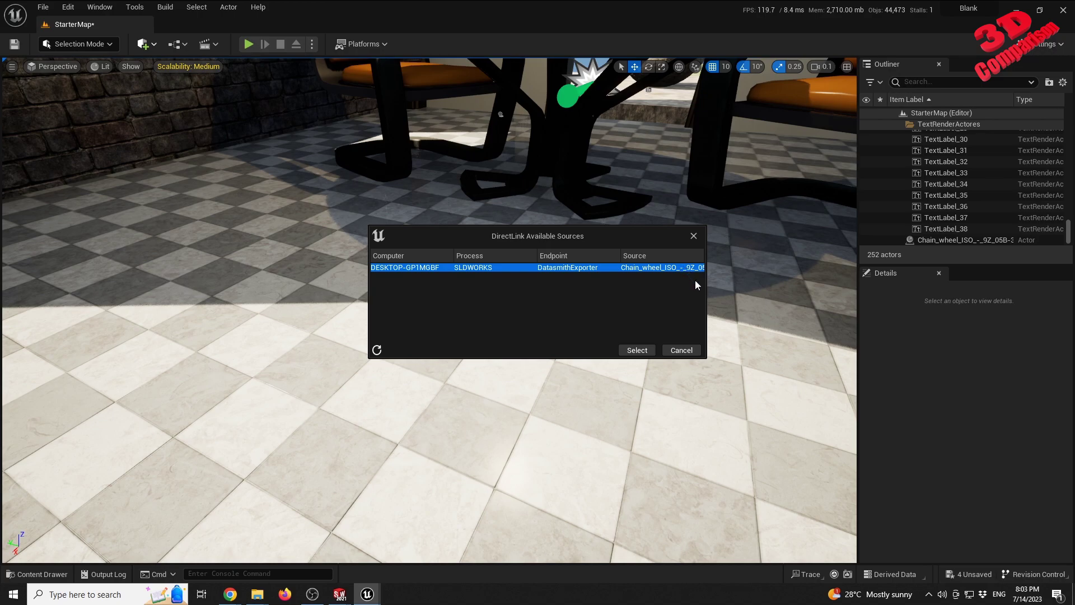
drag(705, 293, 780, 303)
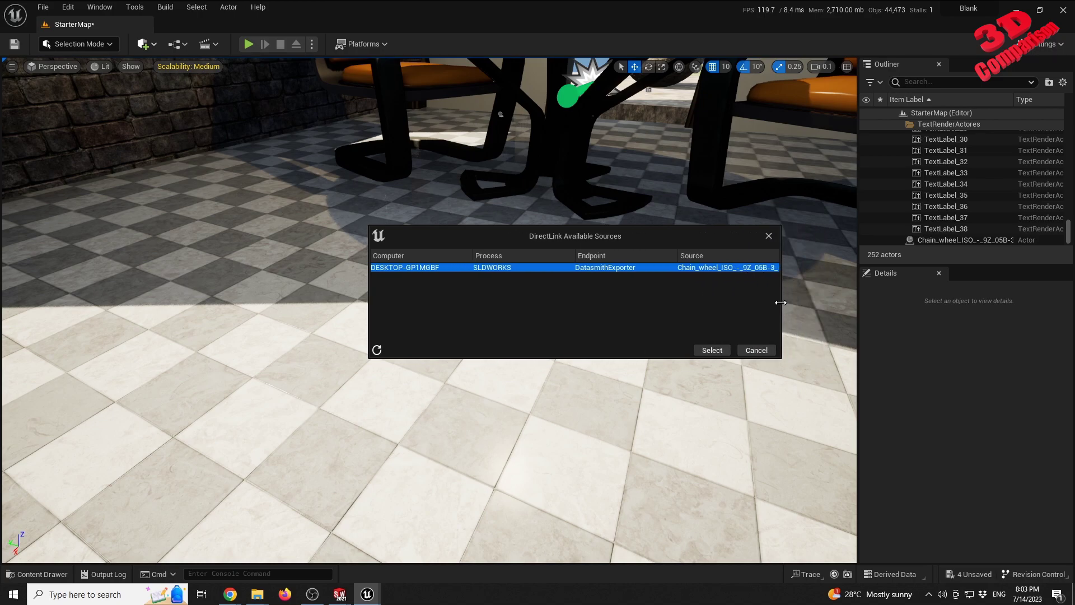
click(713, 350)
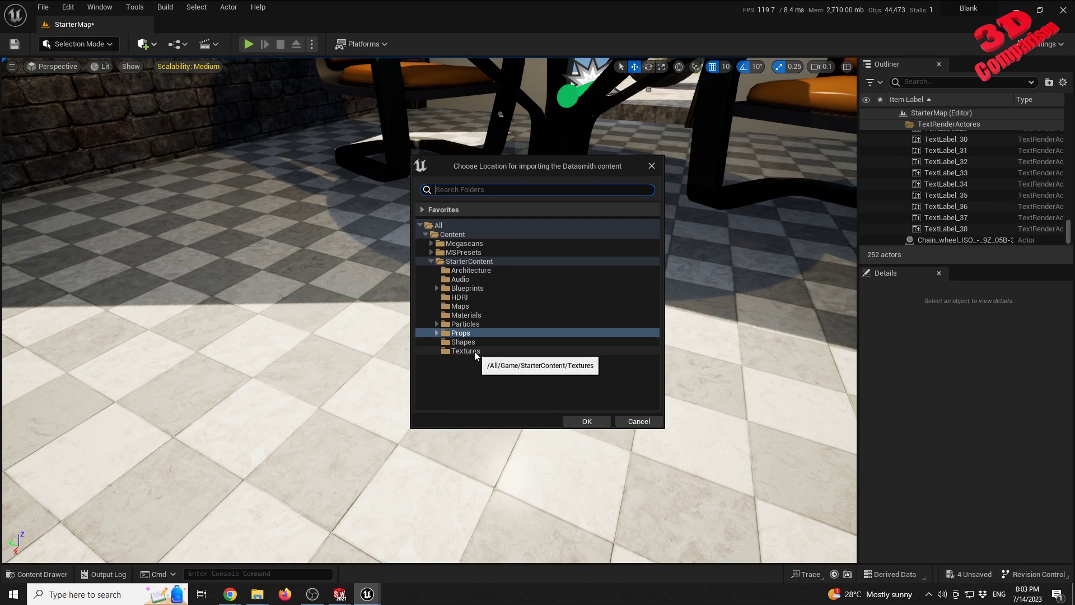
- Import the chain wheel into the StarterContent/Materials folder with the preset Datasmith import options
click(436, 333)
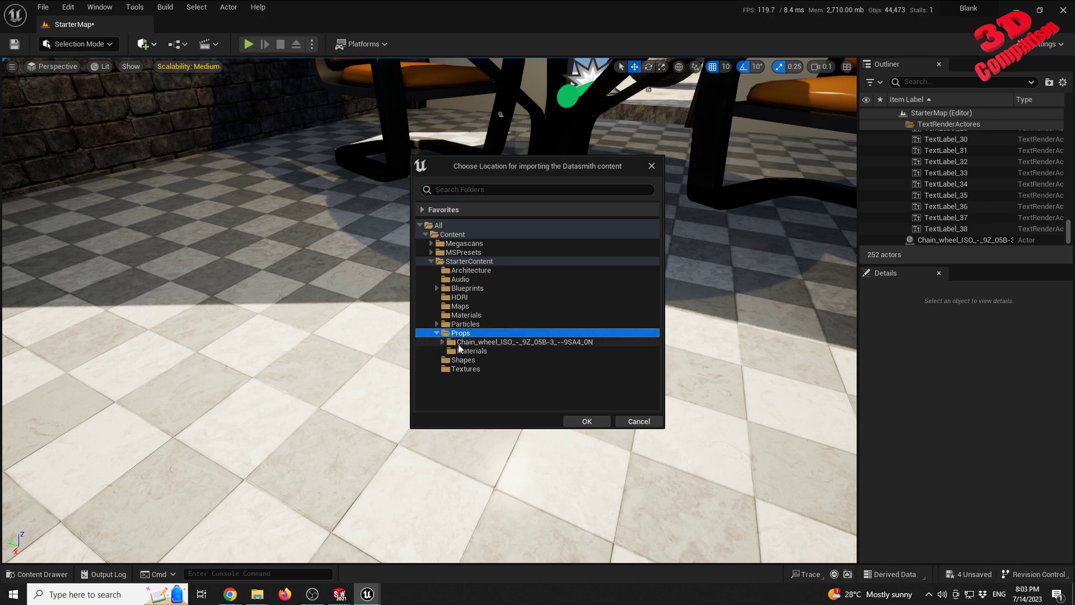
click(435, 333)
click(465, 315)
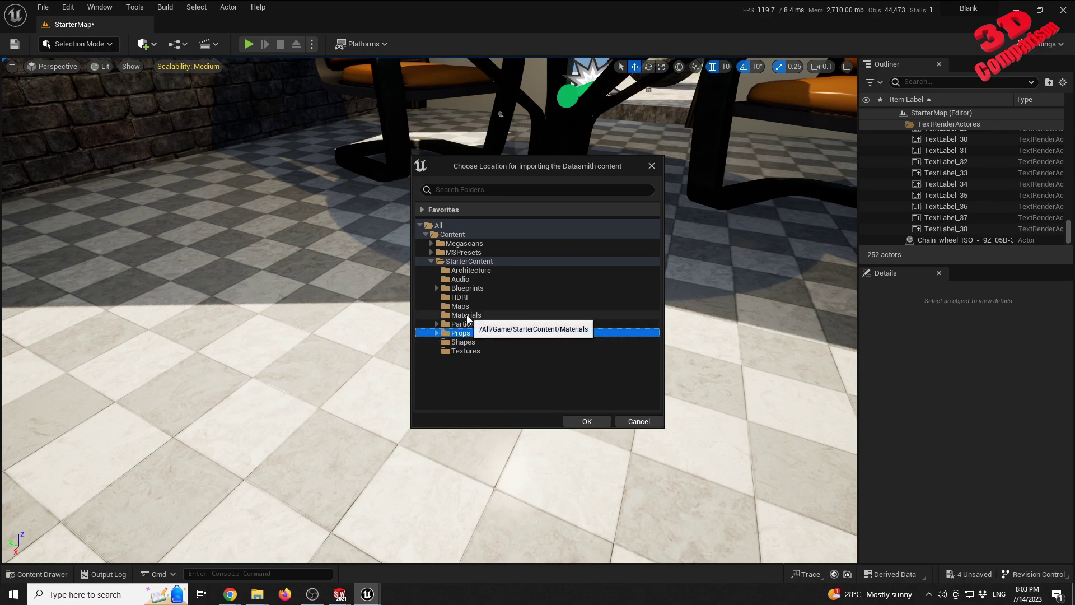
click(586, 420)
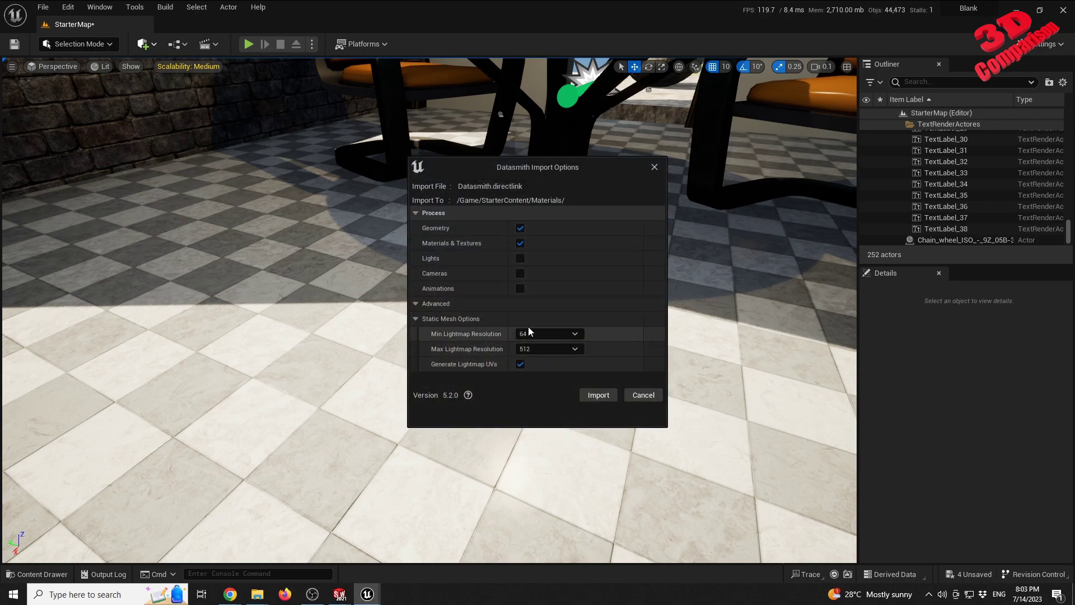
click(598, 395)
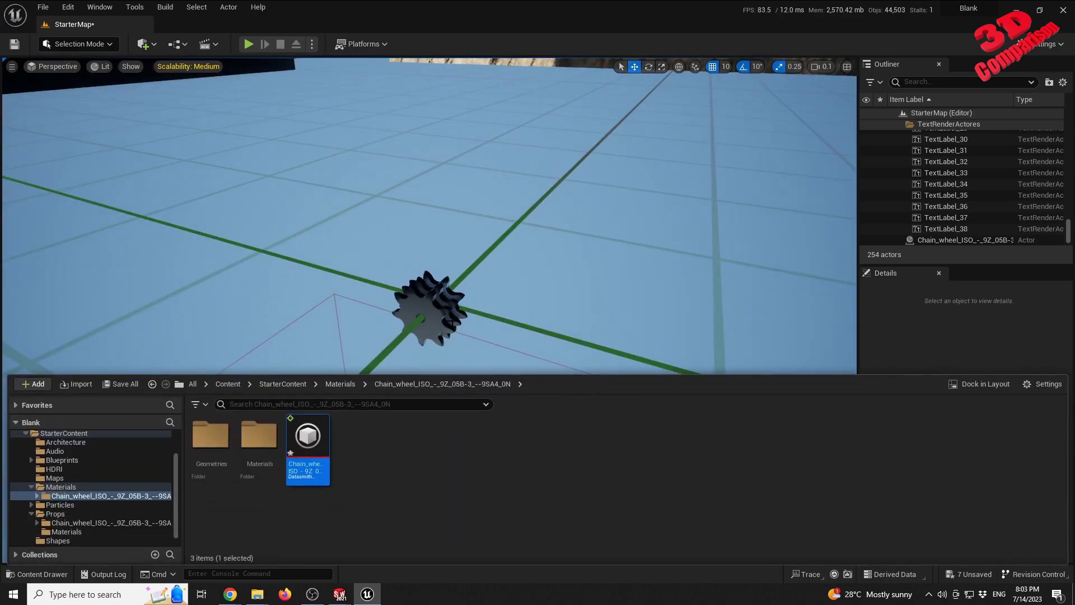
- Examine the imported chain wheel at the level's origin from near and far
right_drag(459, 302, 455, 280)
scroll(458, 287, down, 2)
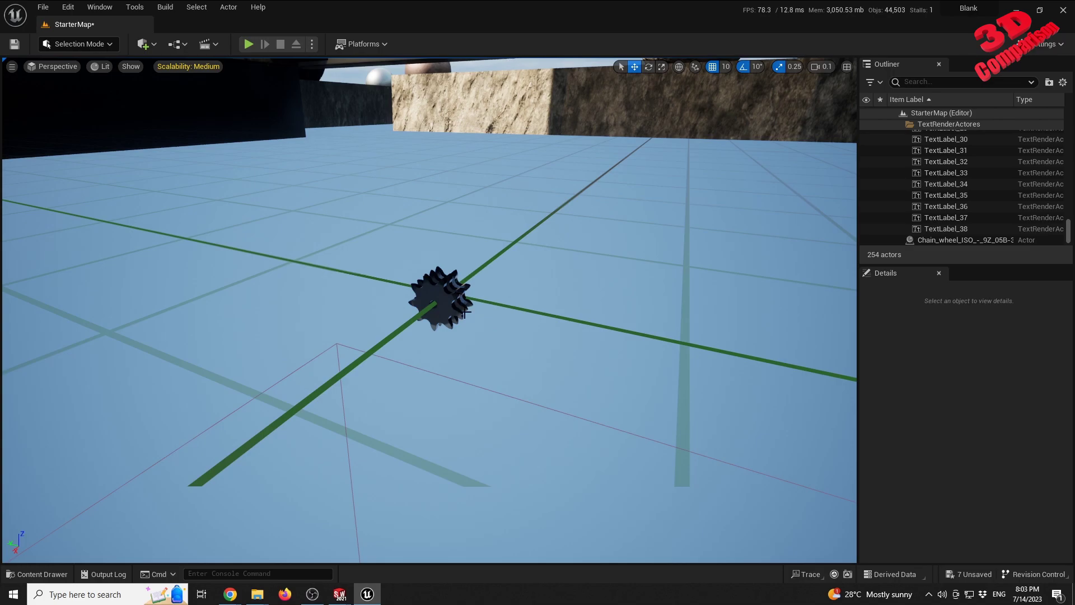
key(w)
right_drag(430, 309, 441, 298)
key(s)
key(w)
key(s)
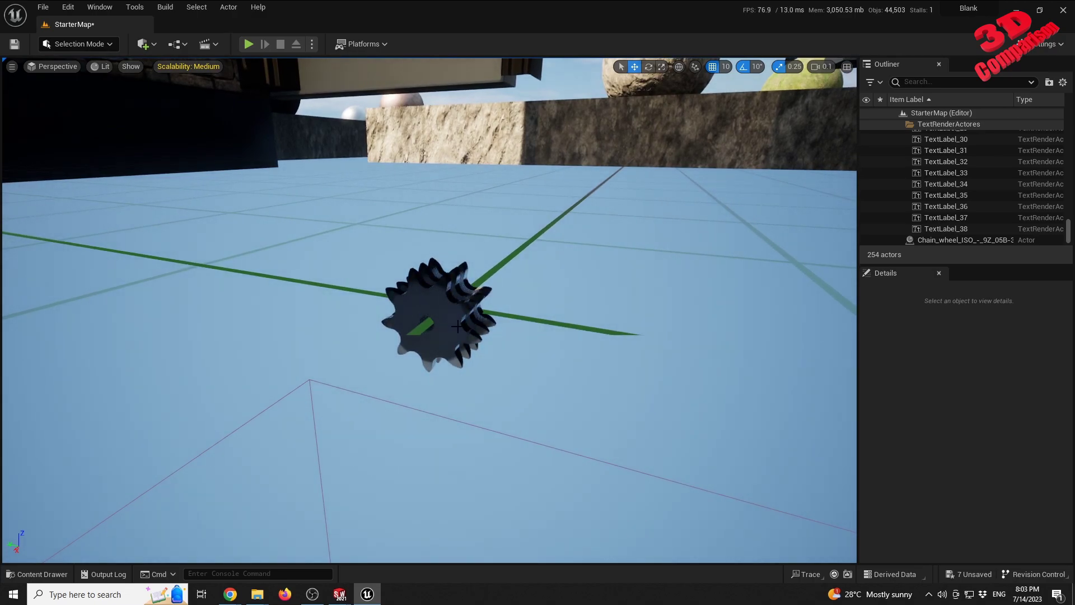
key(s)
mouse_move(495, 300)
right_down()
mouse_move(504, 302)
mouse_move(494, 300)
right_up()
- Compare the two chain wheel entries in the level and delete the old one of type Actor
click(988, 230)
click(971, 239)
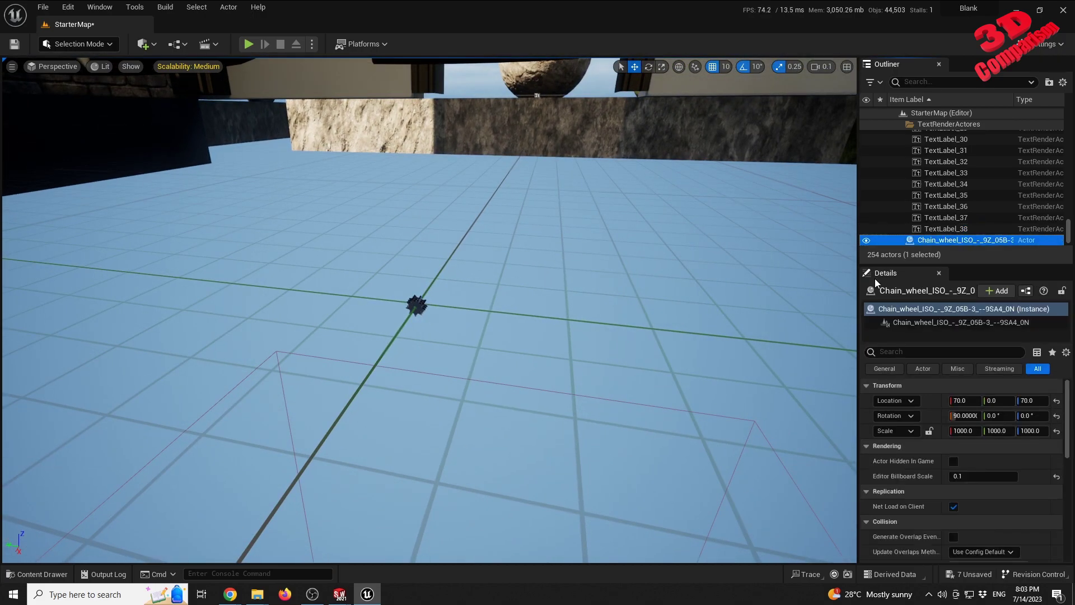
key(f)
scroll(946, 214, down, 2)
click(946, 214)
key(f)
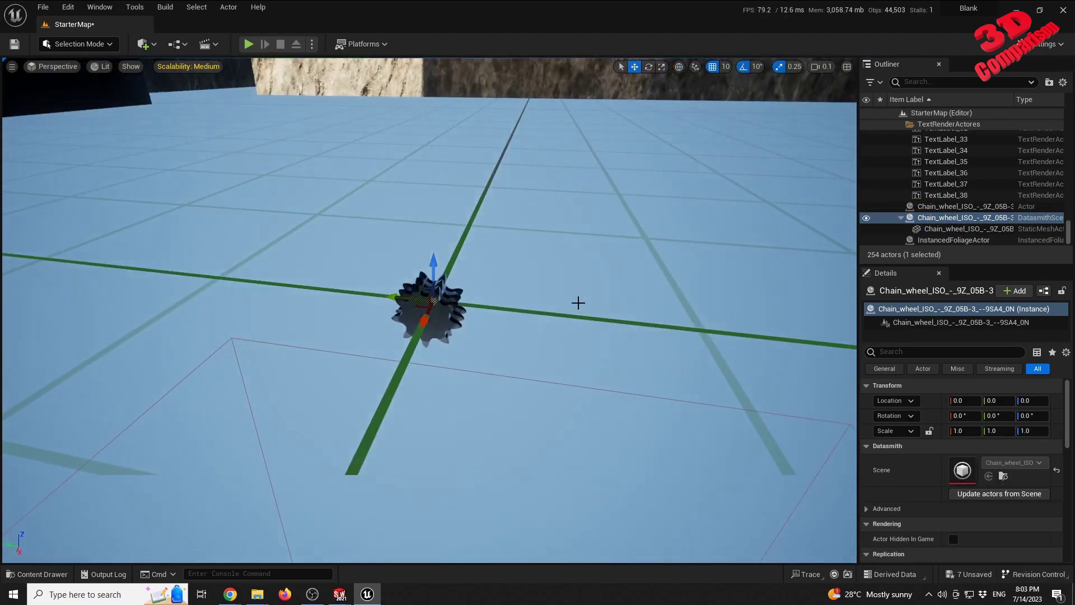
click(950, 206)
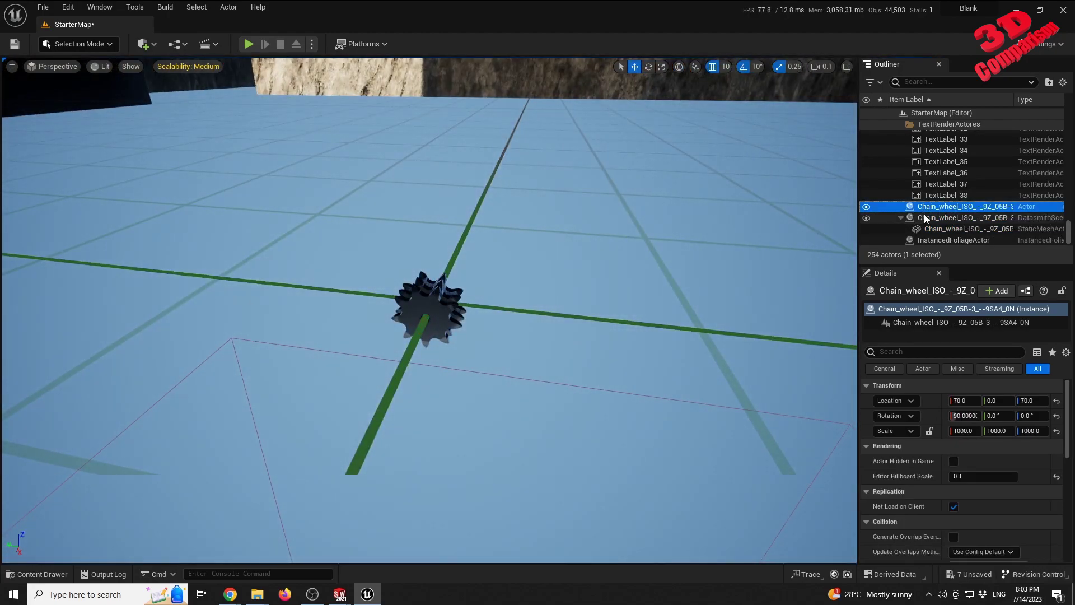
key(Delete)
- Scale the chain wheel Datasmith scene actor to 20 on the X, Y and Z axes
click(943, 209)
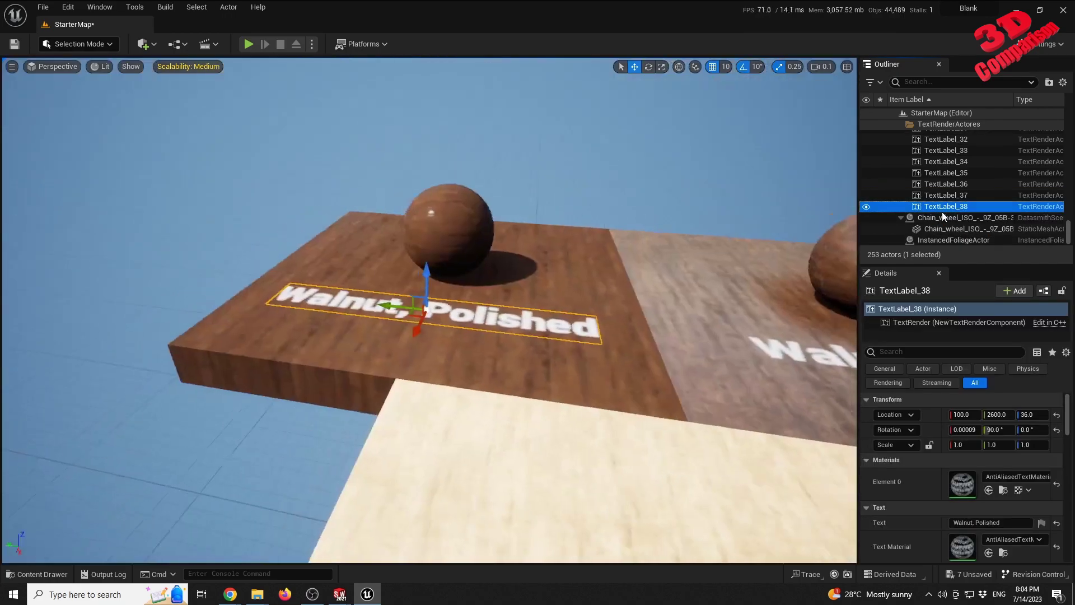
double_click(943, 217)
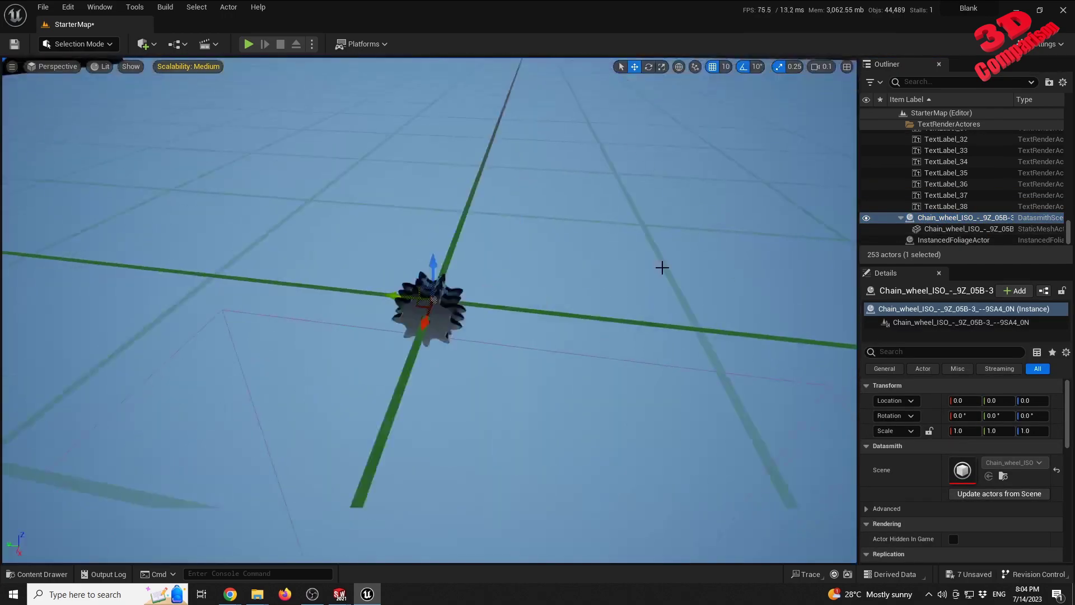
right_drag(564, 307, 562, 300)
scroll(564, 306, up, 2)
scroll(564, 306, down, 3)
click(973, 431)
text(20)
key(Return)
click(1008, 431)
text(20)
key(Return)
click(1035, 431)
text(20)
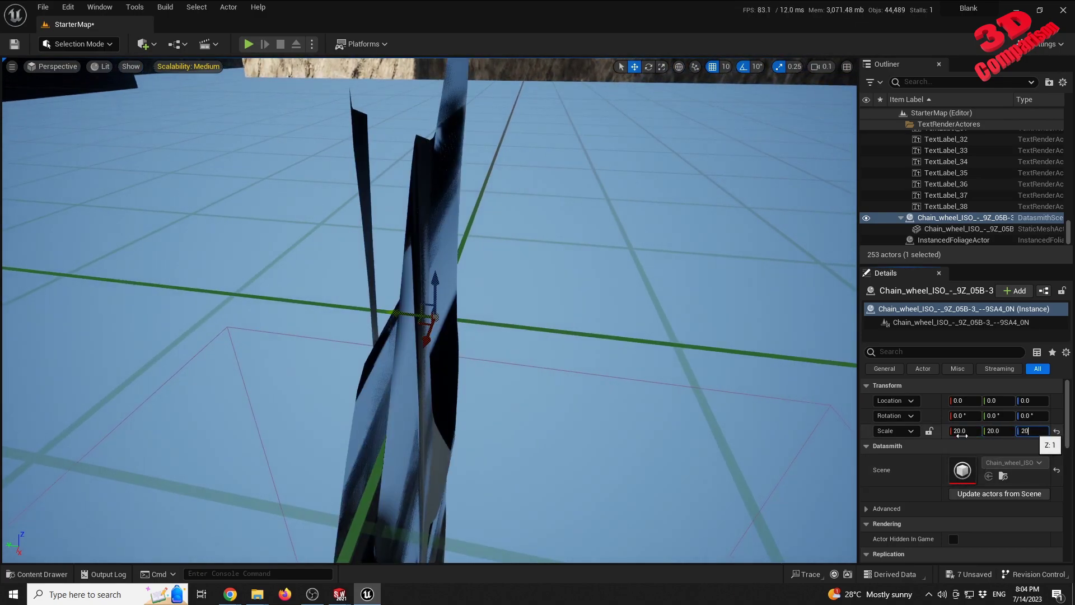
key(Return)
- Raise the chain wheel scene above the tabletop to a Z location of 120
key(s)
right_drag(564, 313, 540, 306)
scroll(469, 402, down, 10)
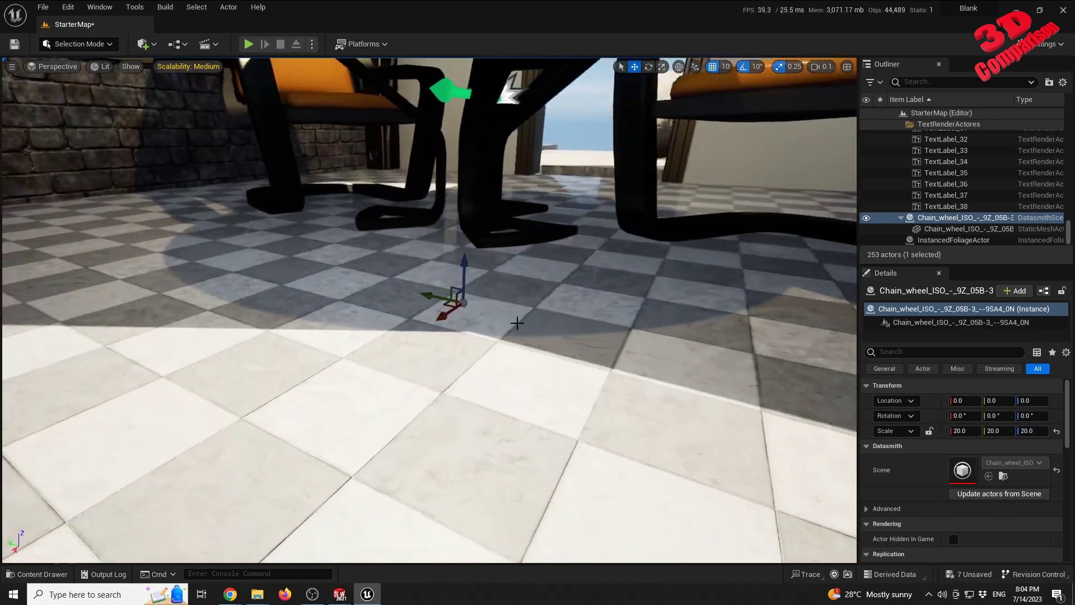
drag(490, 315, 489, 67)
right_drag(492, 212, 428, 260)
key(w)
key(s)
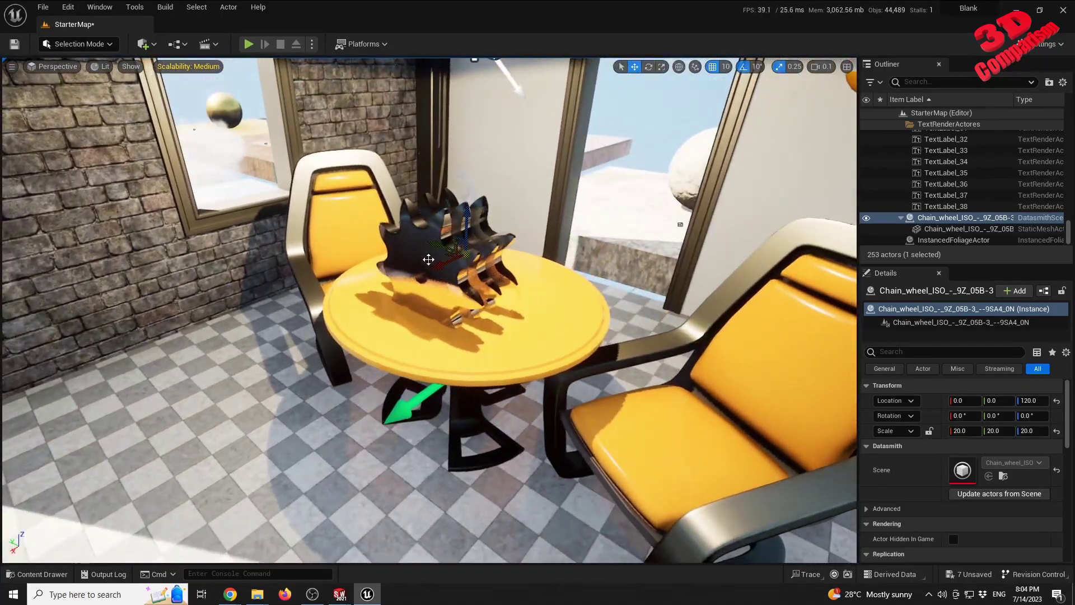
- Move the chain wheel scene along X away from the table to an X location of 200
drag(444, 269, 79, 448)
key(f)
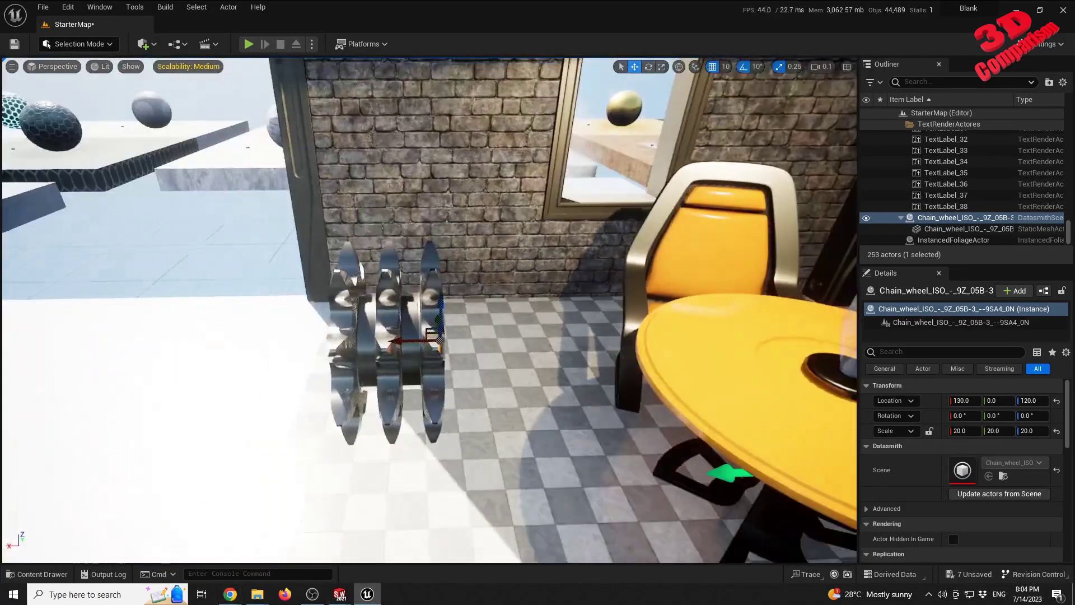
mouse_move(355, 434)
right_down()
mouse_move(504, 420)
mouse_move(355, 435)
right_up()
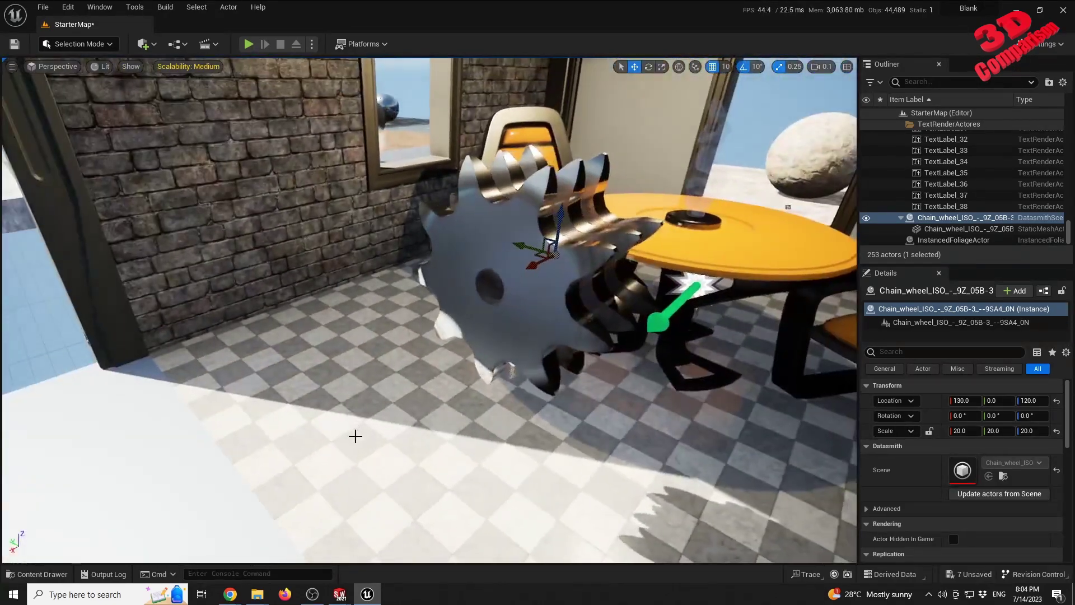
drag(534, 264, 271, 346)
right_drag(271, 346, 241, 359)
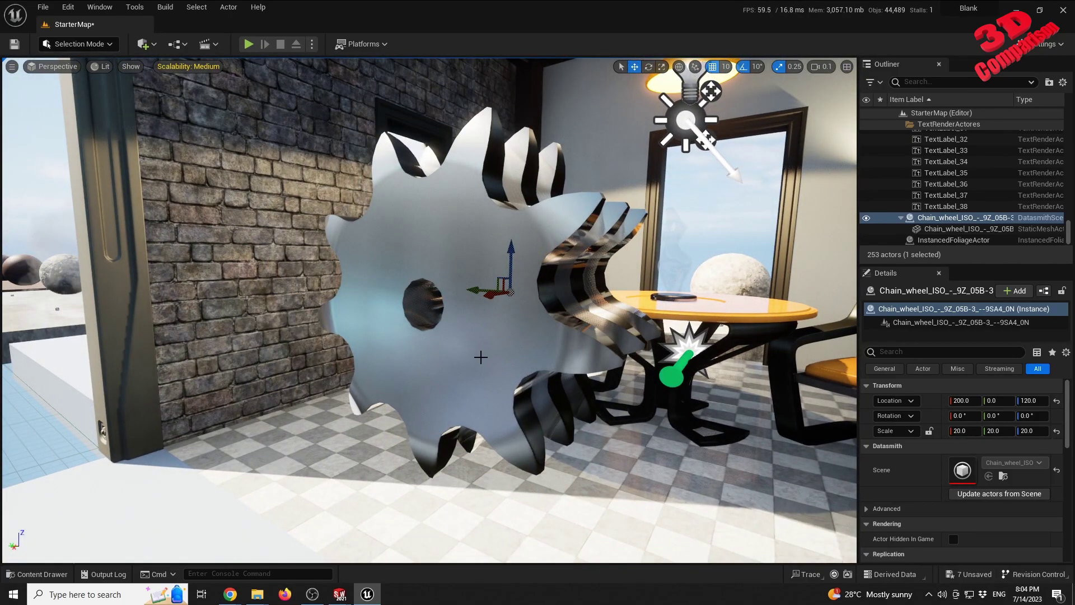
- Inspect the material imported with the chain wheel in its Materials subfolder and its look on the model
key(ctrl+space)
click(442, 468)
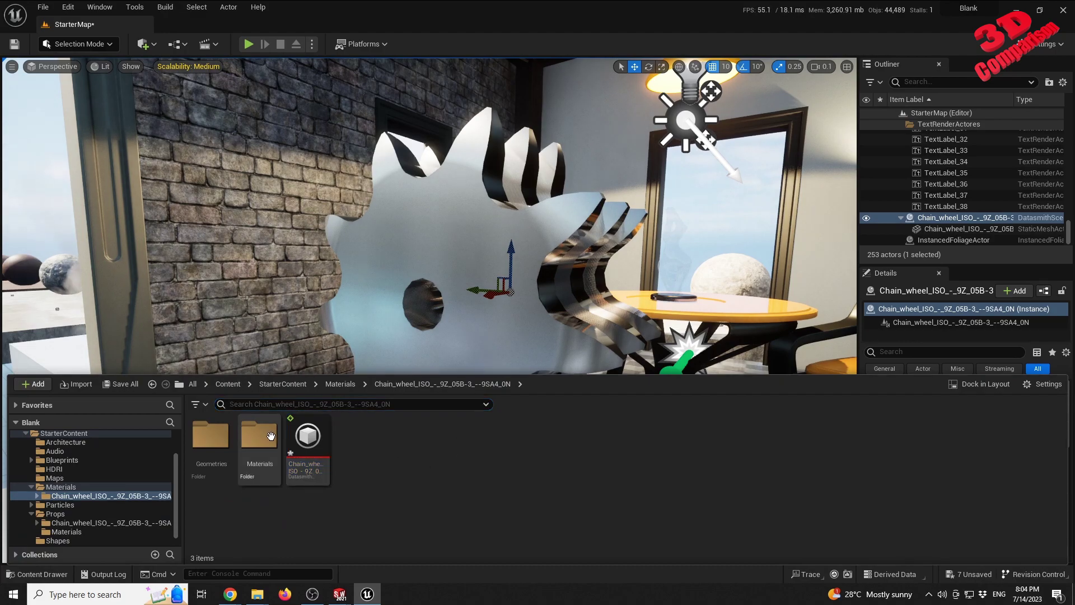
double_click(219, 447)
click(218, 448)
click(93, 496)
click(78, 514)
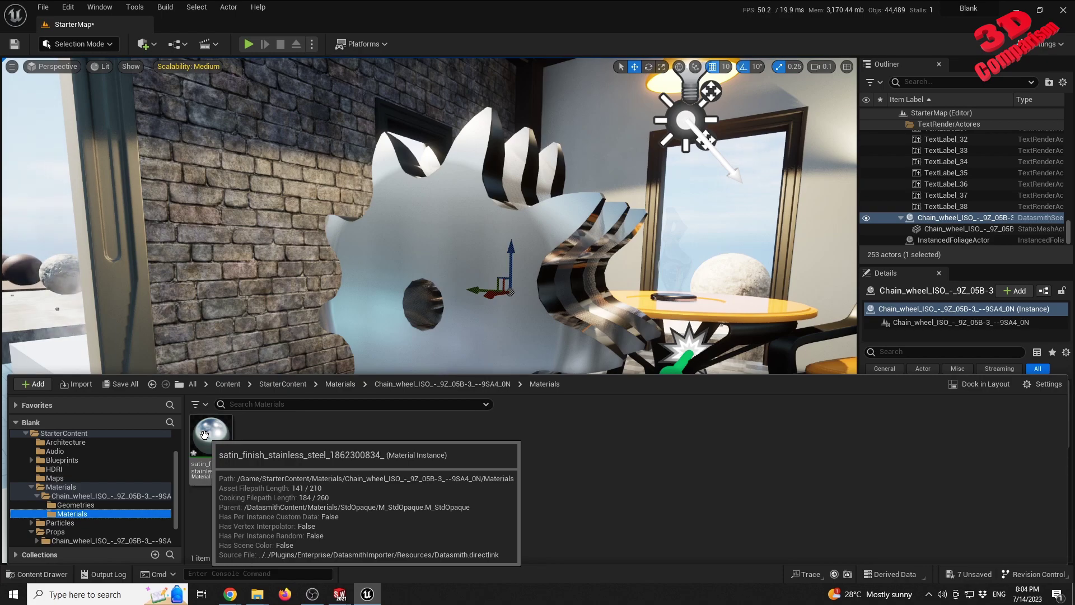
right_drag(414, 314, 426, 353)
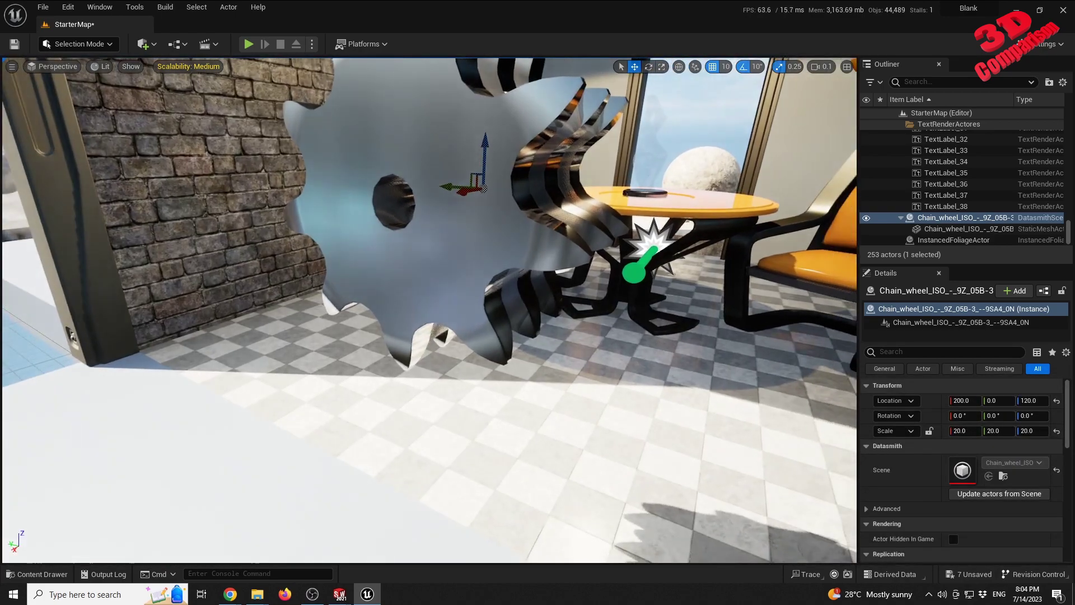
right_drag(605, 320, 613, 303)
- Switch to the chain wheel document in SOLIDWORKS and apply the Copper material from Copper Alloys to the part
mouse_move(339, 593)
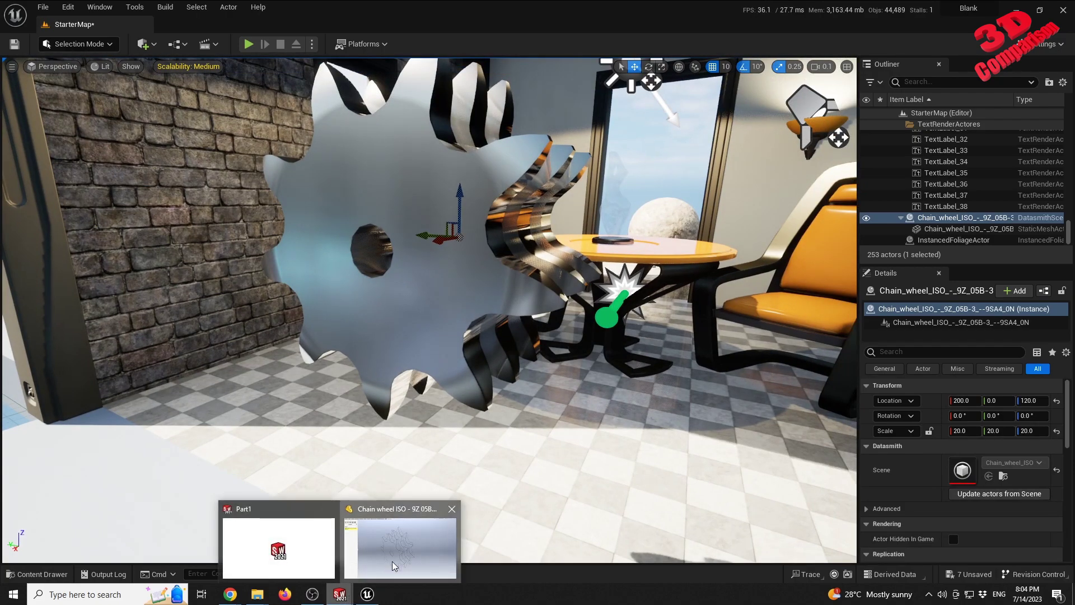
click(394, 566)
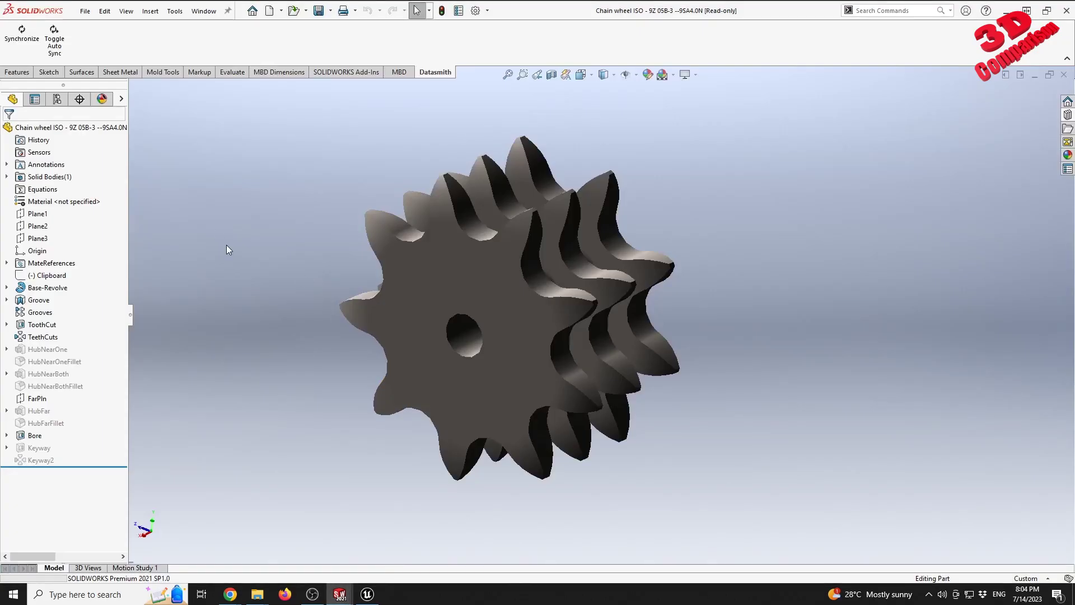
right_click(66, 207)
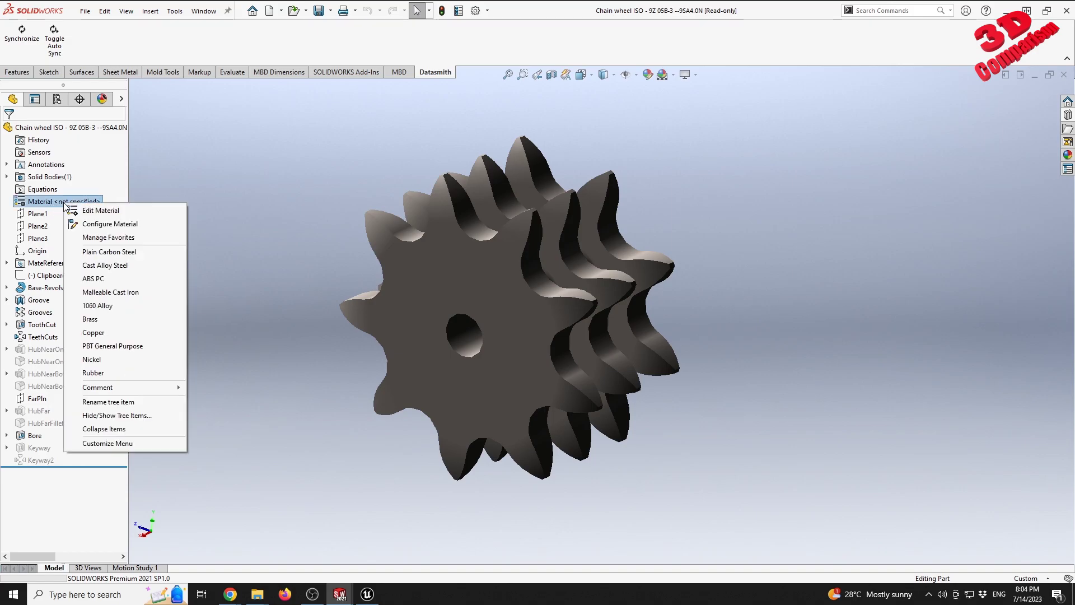
click(117, 215)
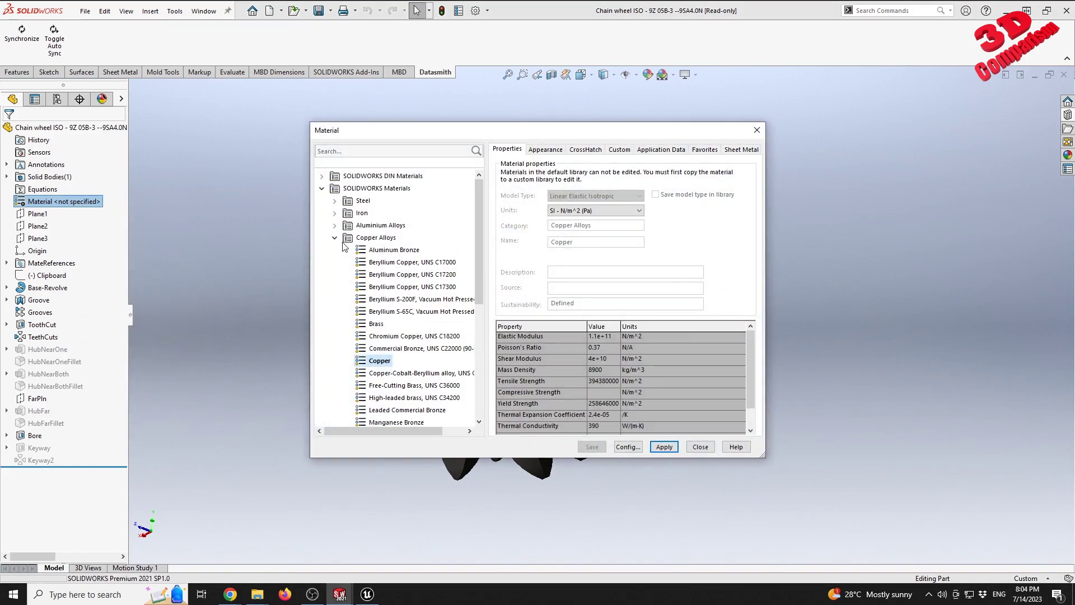
click(335, 238)
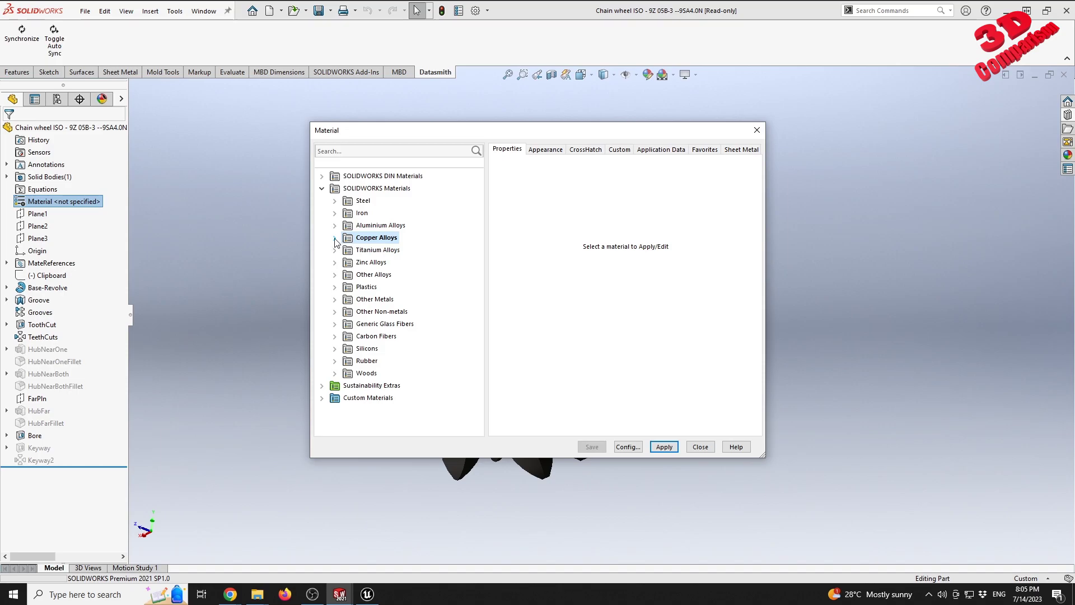
click(335, 239)
click(383, 301)
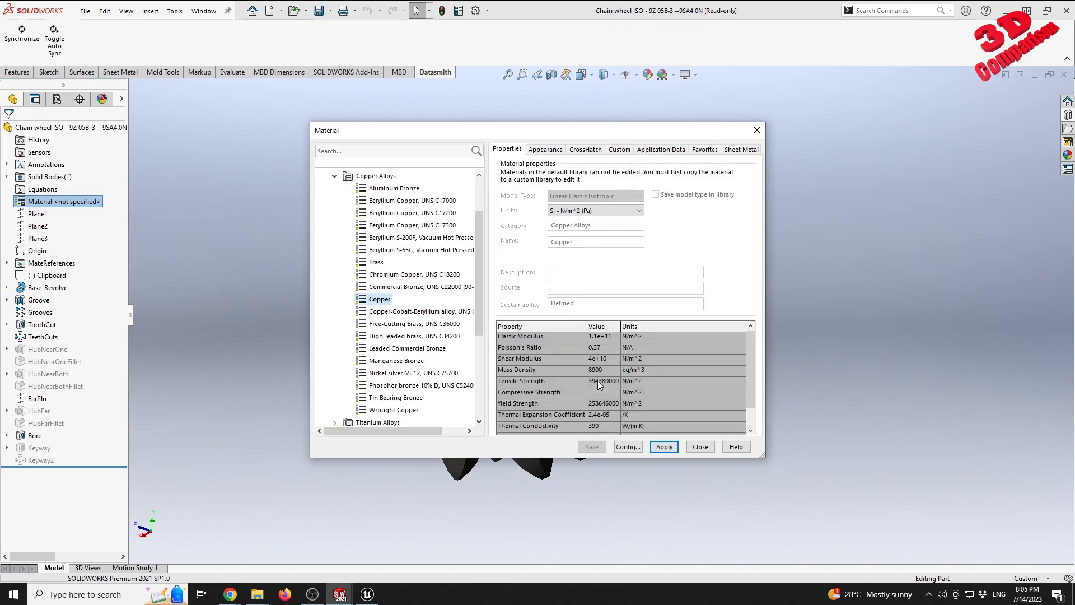
click(654, 448)
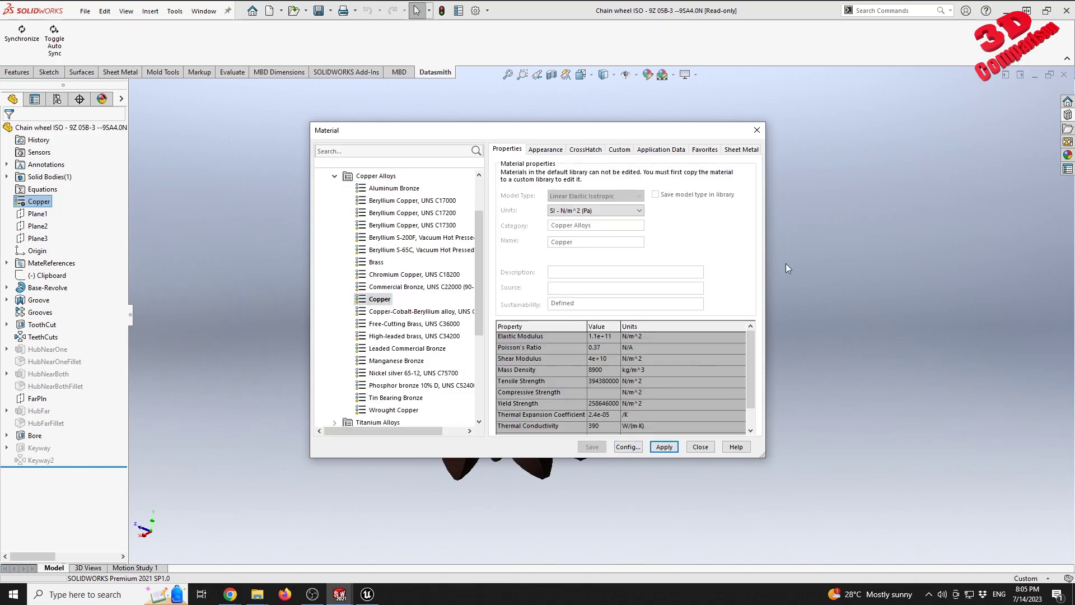
click(757, 131)
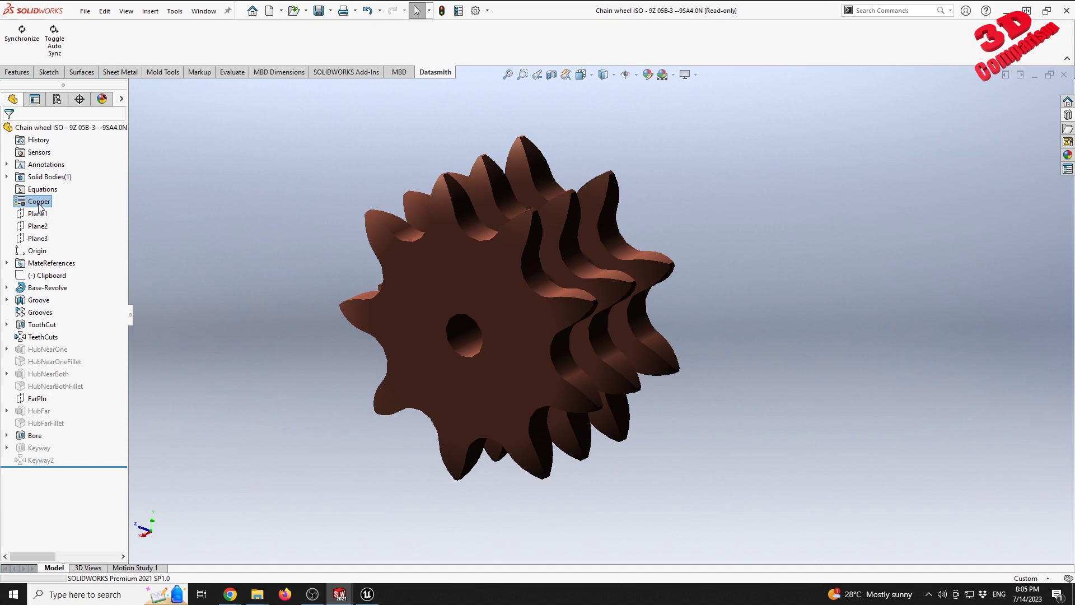
- Synchronize the copper chain wheel through Datasmith, switch to Unreal Editor and view the updated model
click(20, 34)
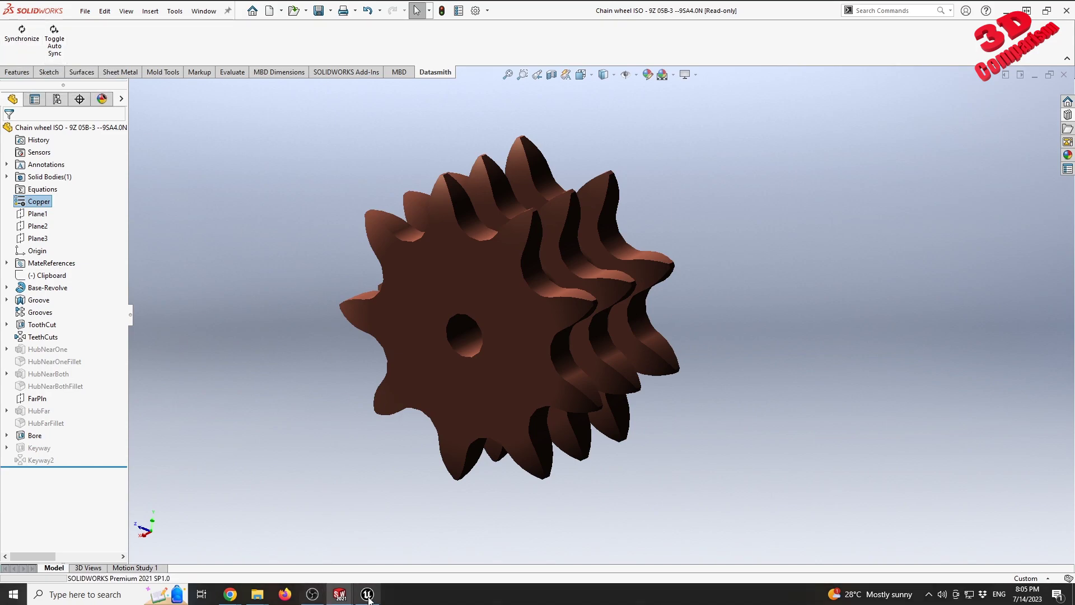
click(367, 593)
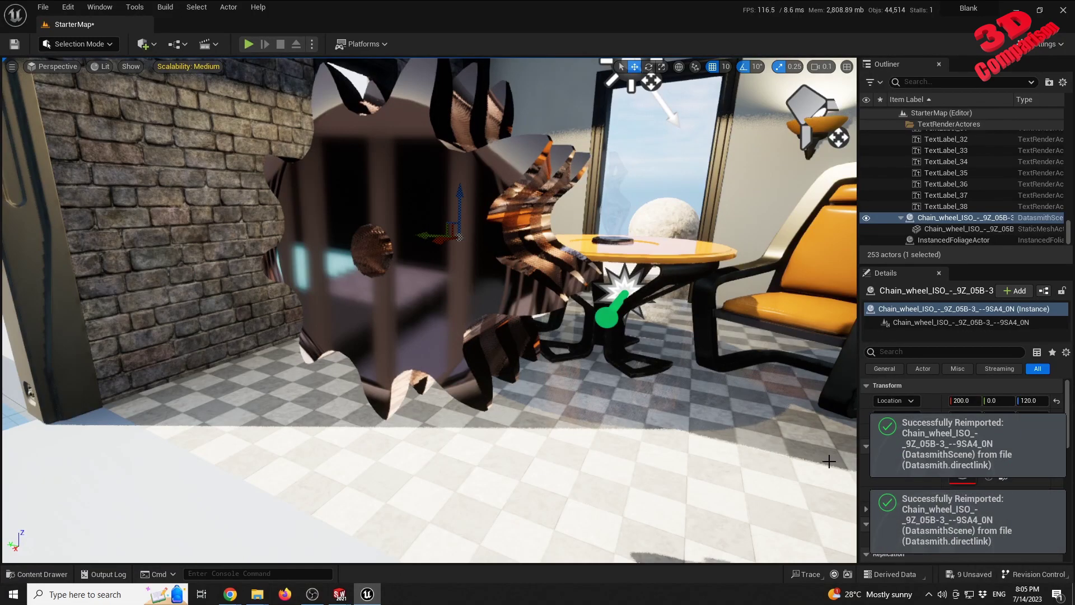
right_drag(552, 381, 552, 330)
mouse_move(432, 416)
right_down()
mouse_move(496, 420)
mouse_move(432, 416)
right_up()
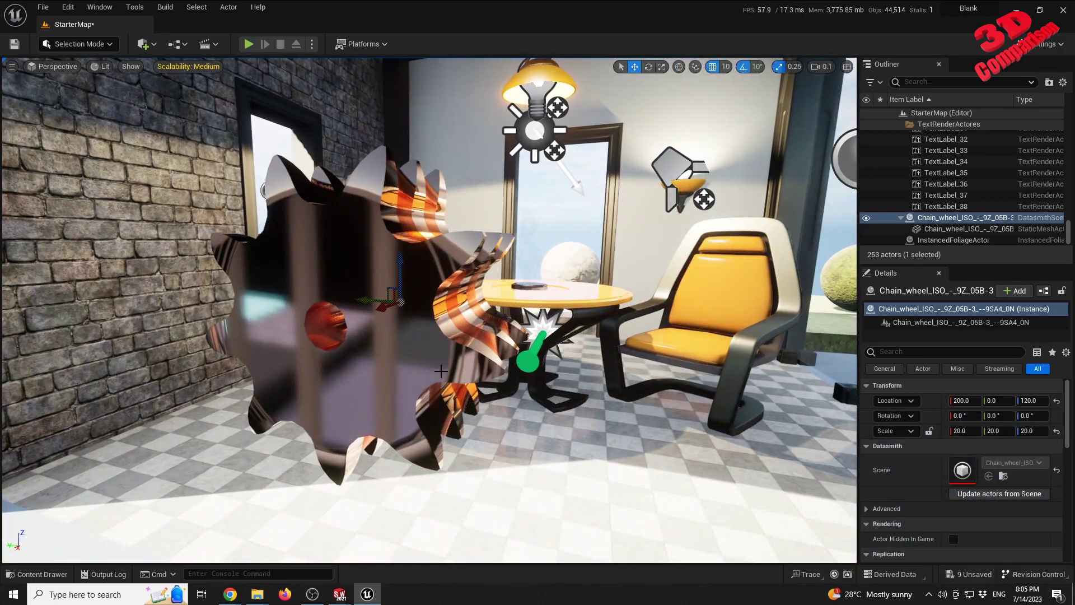
- Select the chain wheel mesh and open its polished_copper material instance in a maximized editor
click(441, 371)
scroll(1033, 517, down, 2)
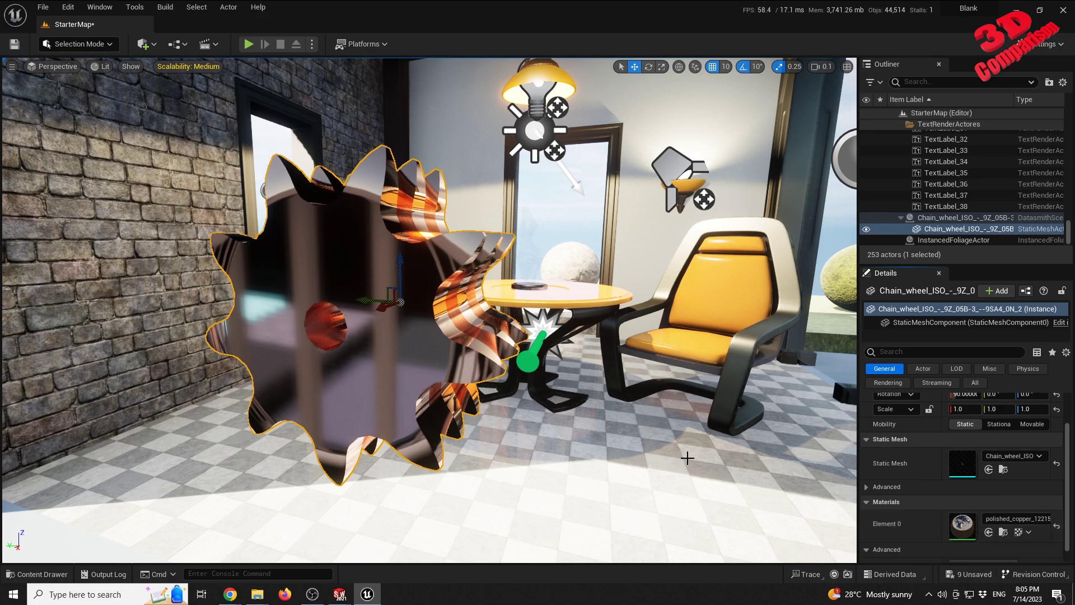
key(ctrl+space)
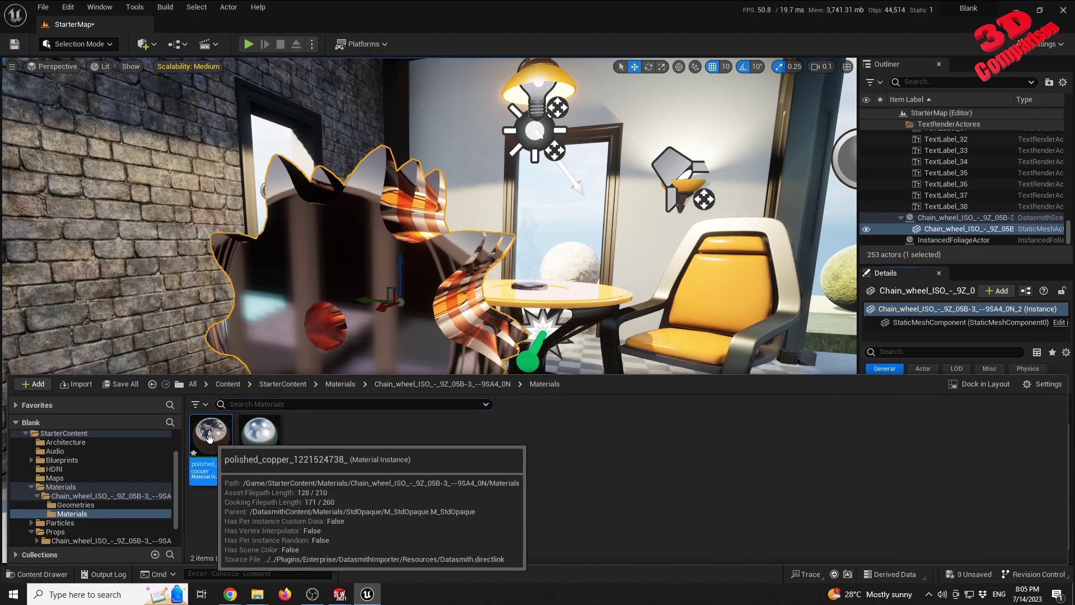
double_click(210, 434)
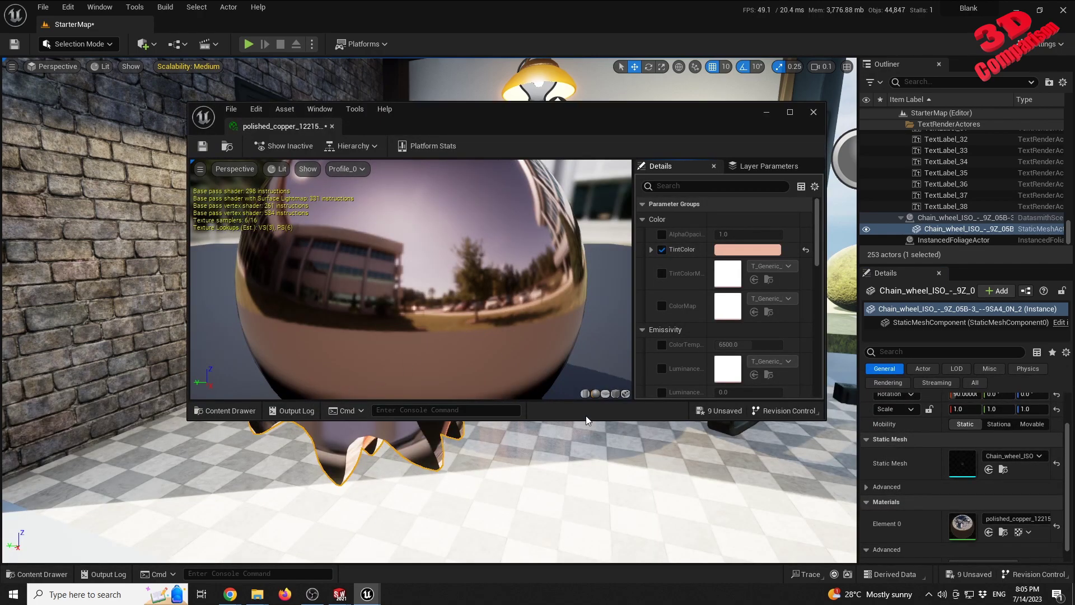
click(789, 113)
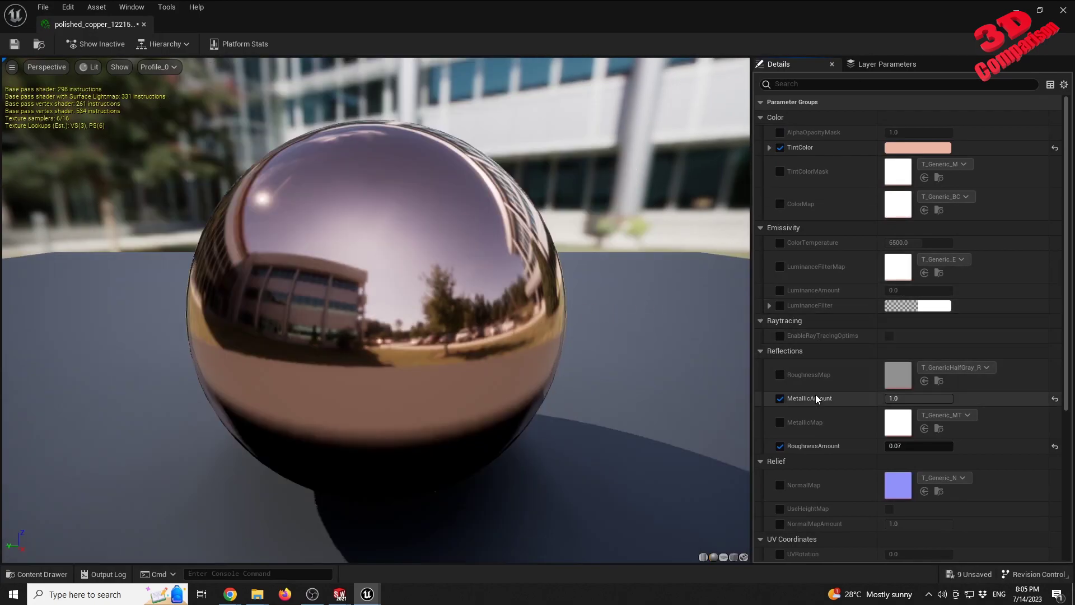
- Set the polished copper material's MetallicAmount to 0.92
click(919, 398)
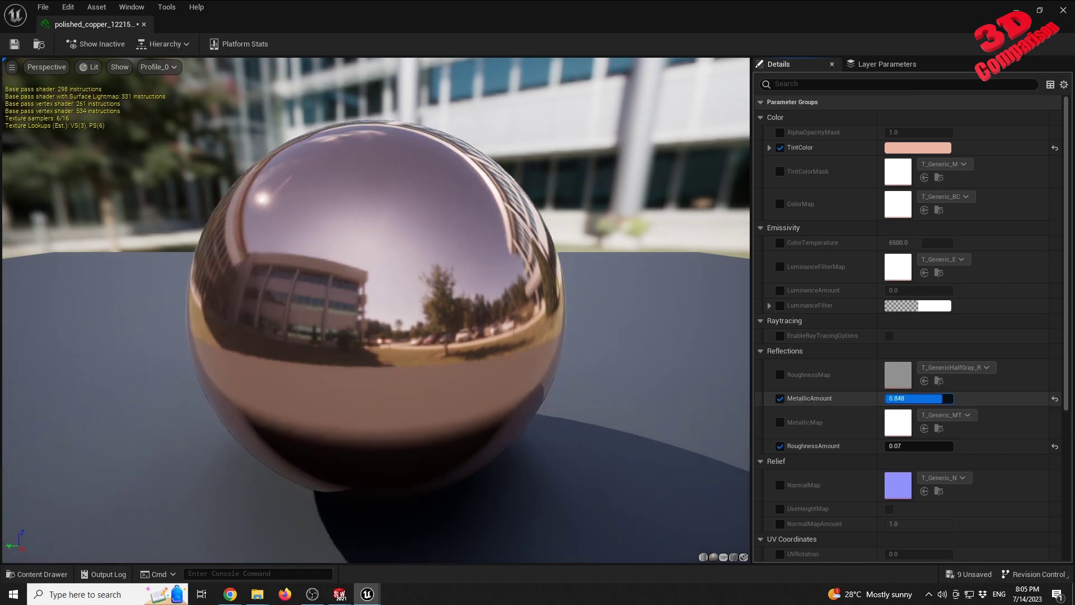
text(0.336)
key(Return)
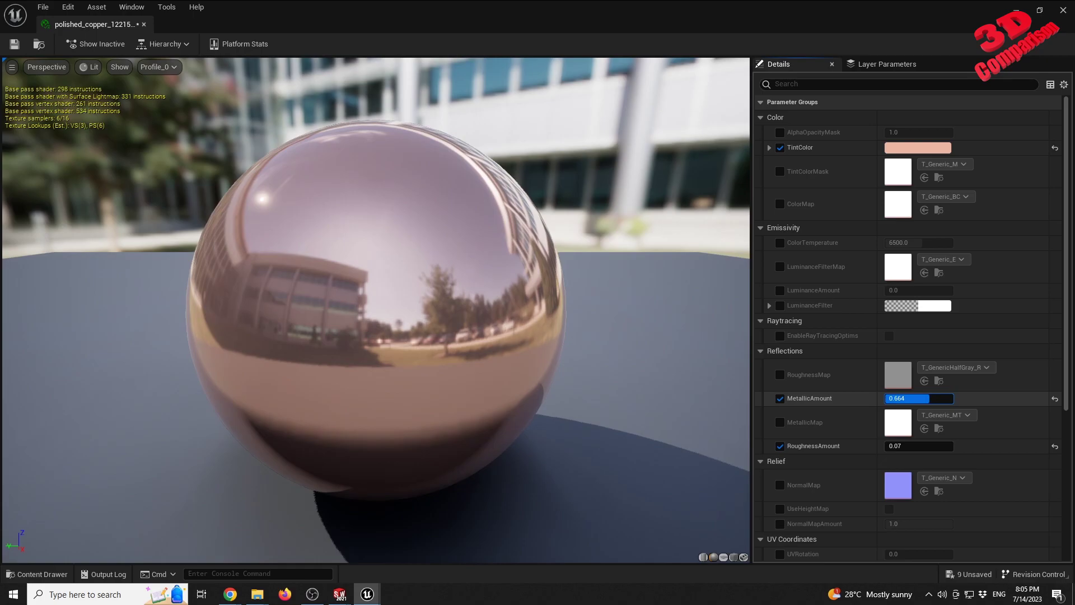
drag(907, 398, 947, 398)
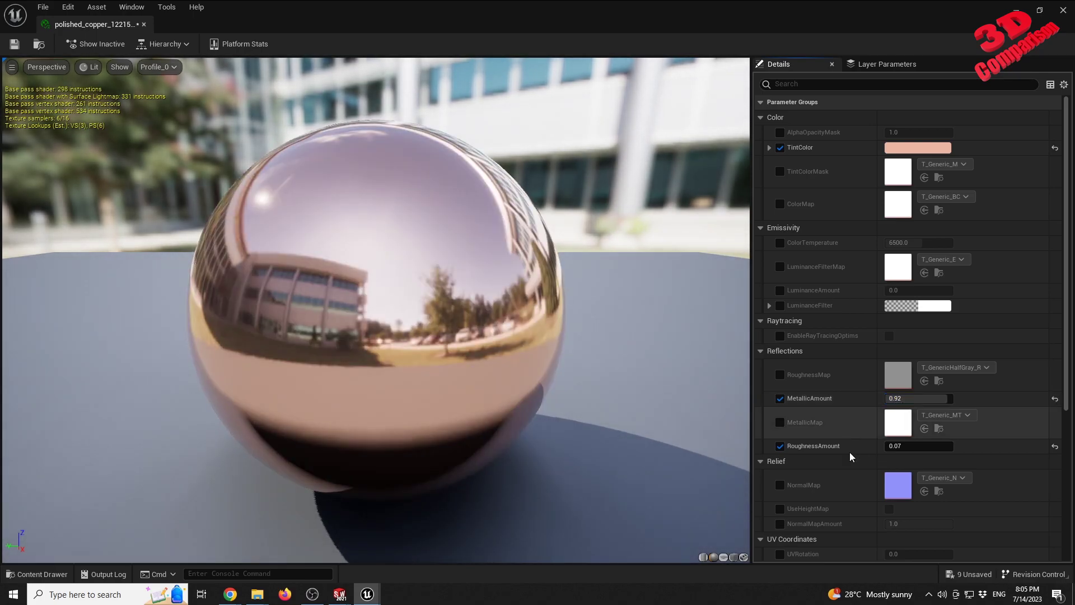
- Enable the RoughnessMap override, set RoughnessAmount to 0.72 and view the chain wheel in the level
click(780, 375)
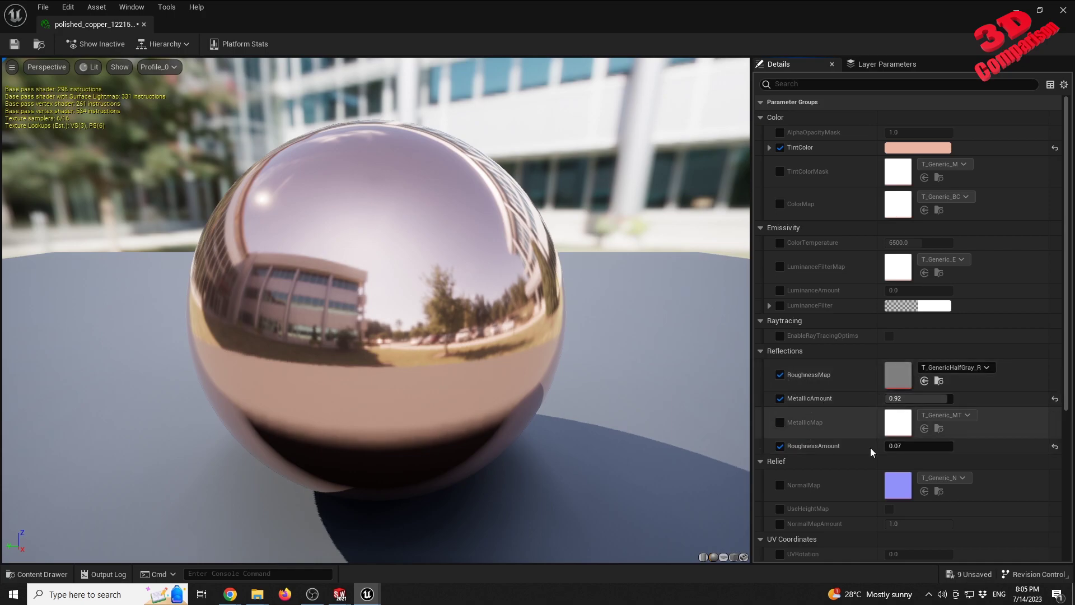
mouse_move(896, 446)
mouse_down()
mouse_move(919, 446)
mouse_move(905, 446)
mouse_up()
text(2)
key(Return)
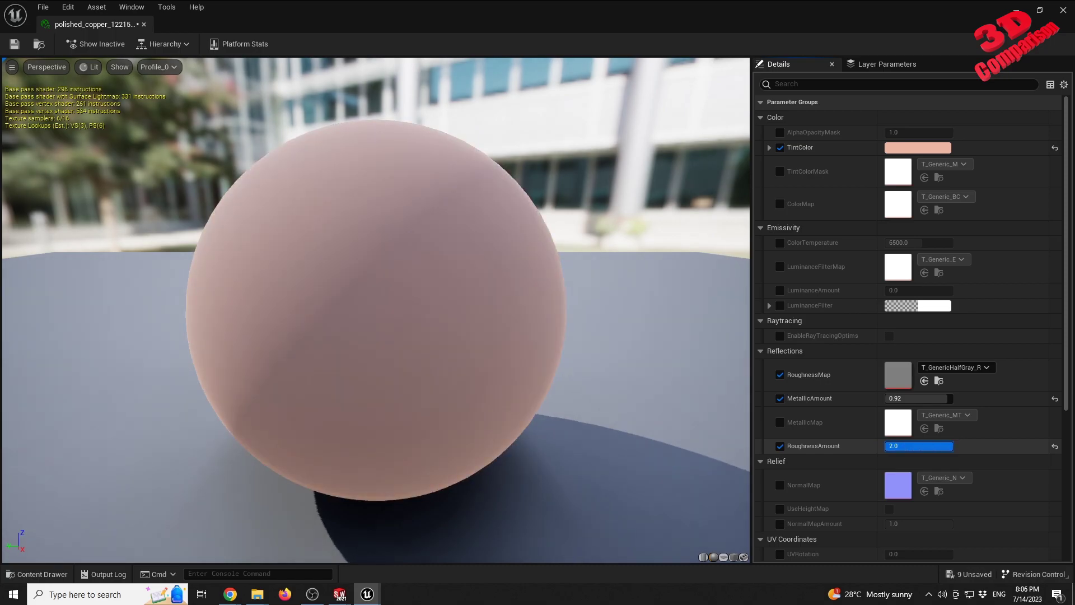
text(0.656)
key(Return)
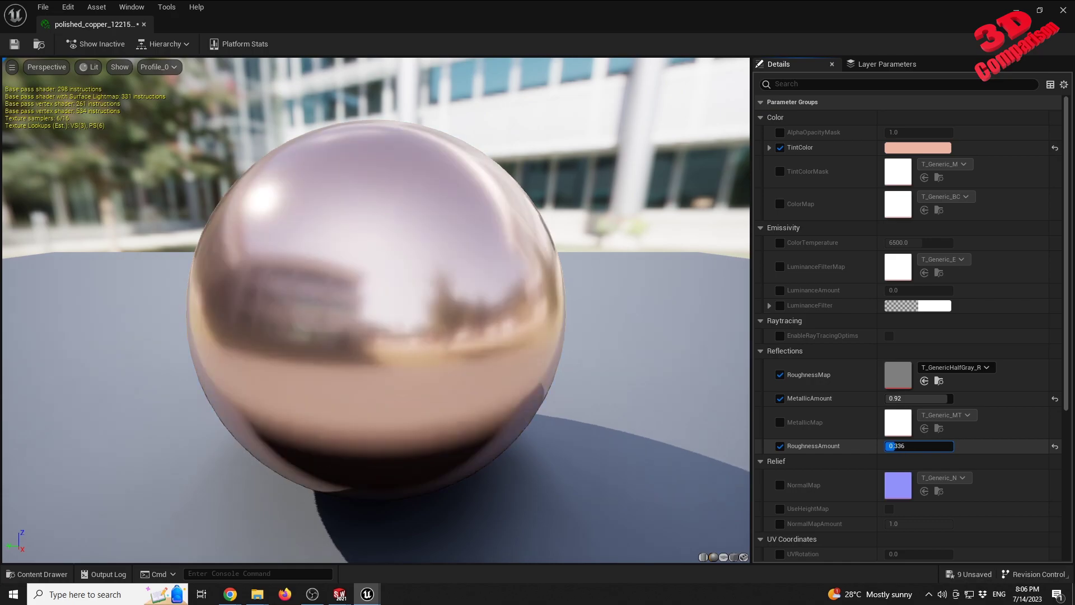
text(0.72)
key(Return)
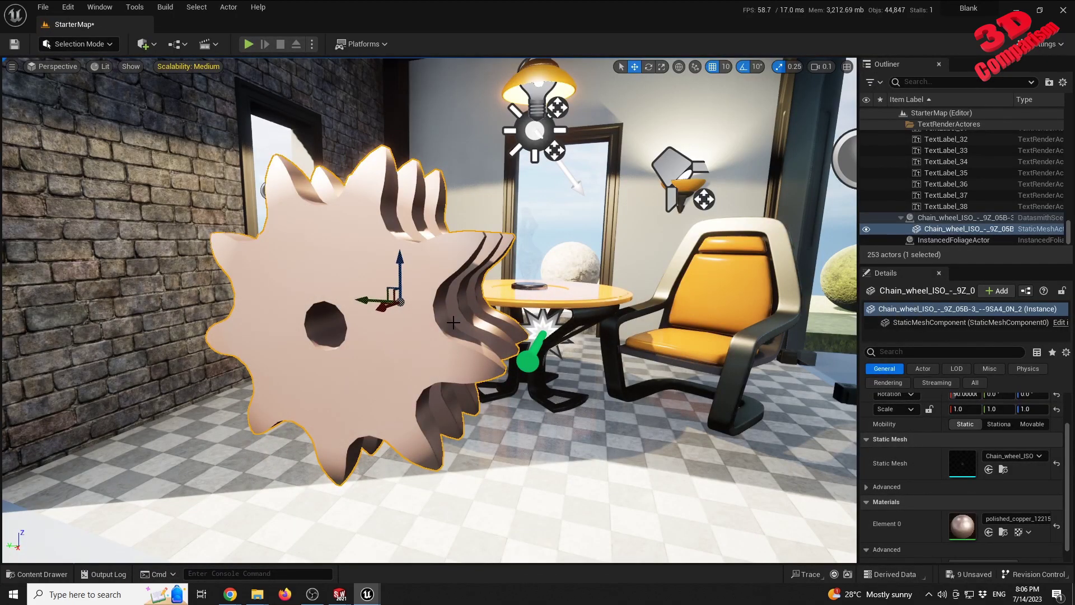
alt+drag(453, 311, 408, 299)
alt+drag(280, 468, 380, 475)
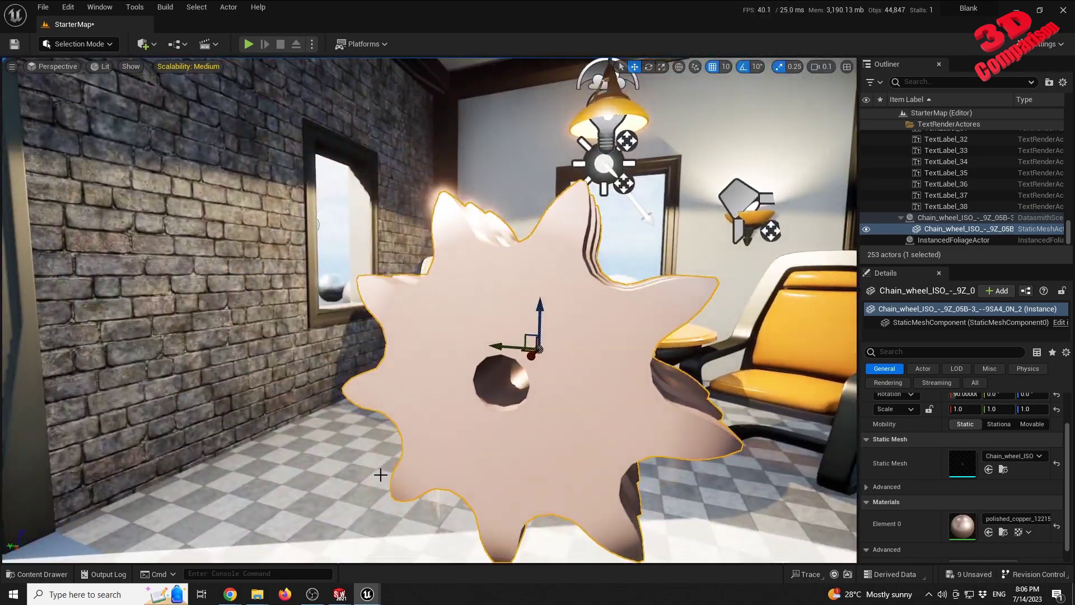
- Switch to the chain wheel document in SOLIDWORKS and apply Acrylic (Medium-high impact) from Plastics to the part
mouse_move(345, 599)
click(421, 546)
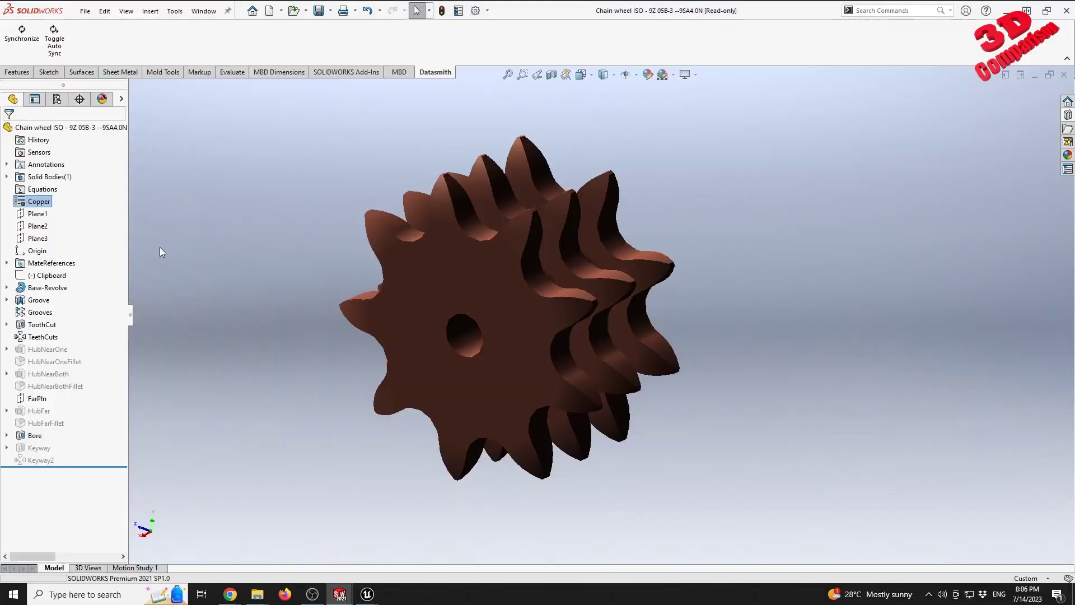
right_click(40, 202)
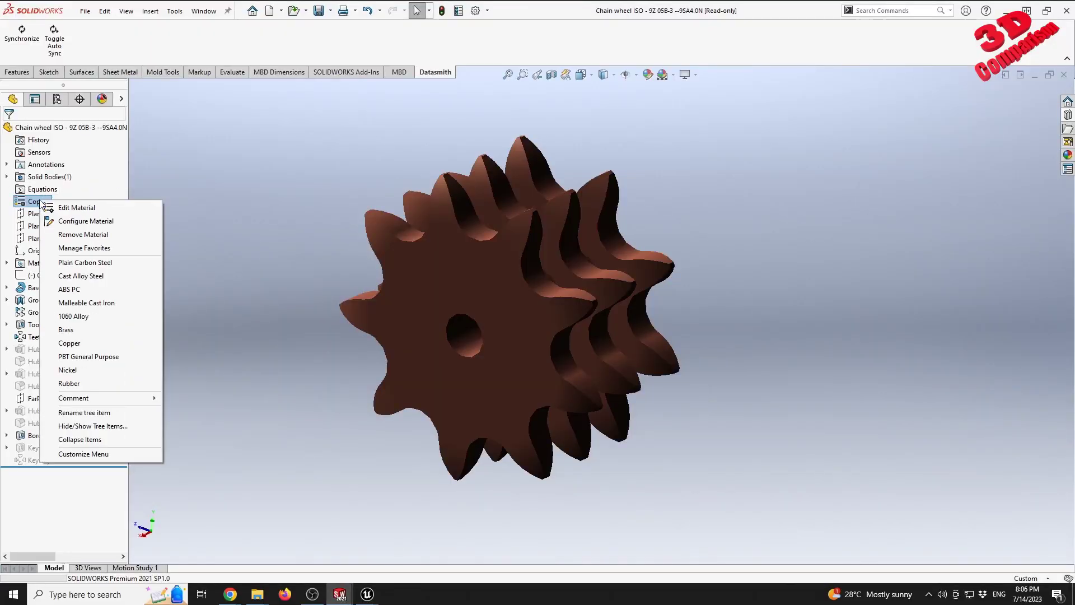
click(78, 207)
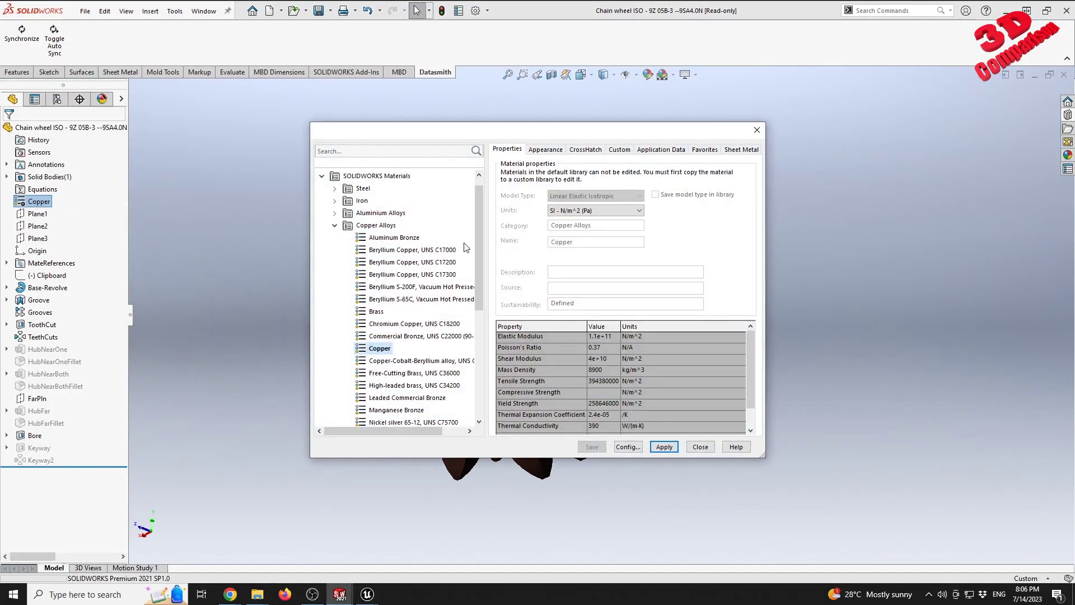
click(335, 238)
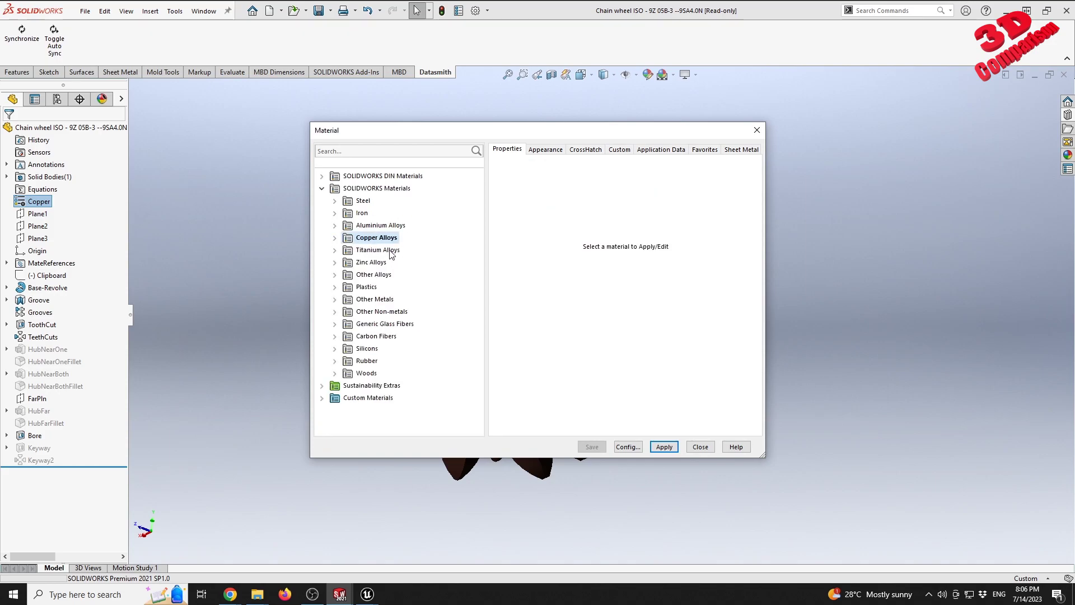
click(334, 287)
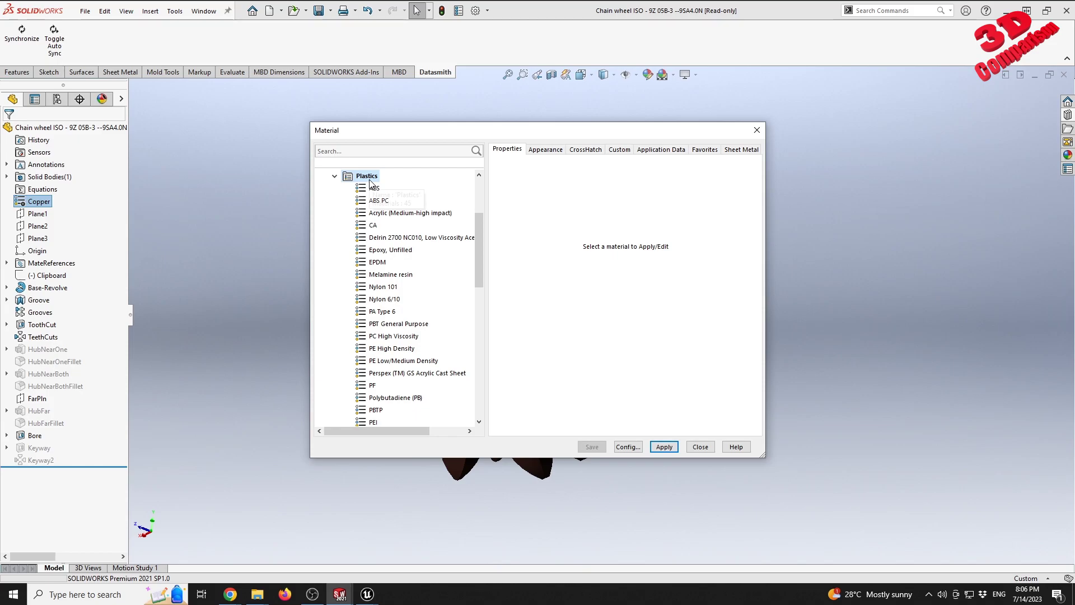
click(405, 214)
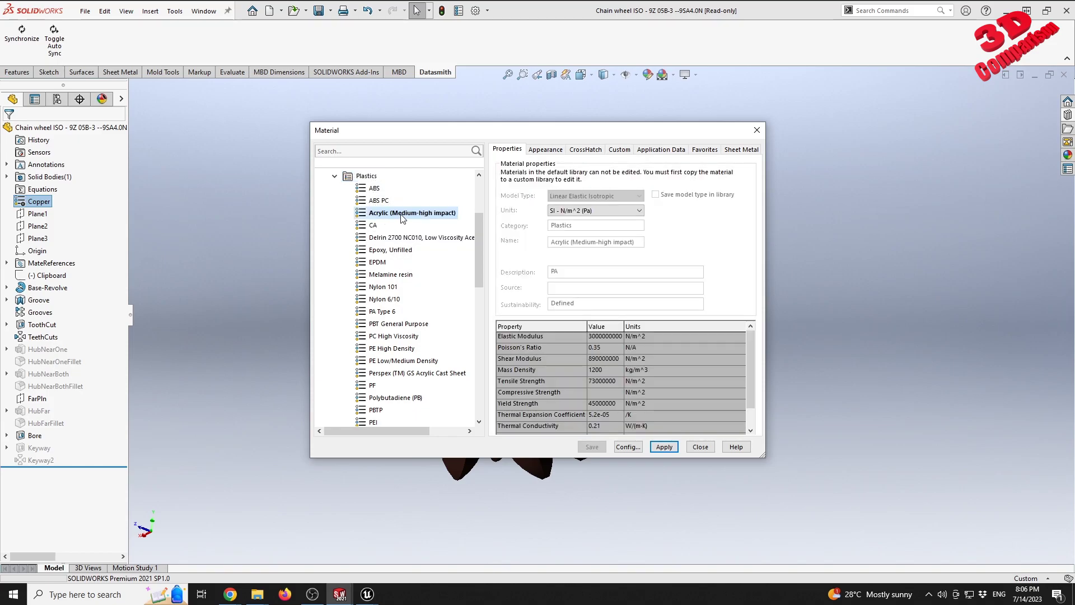
click(664, 446)
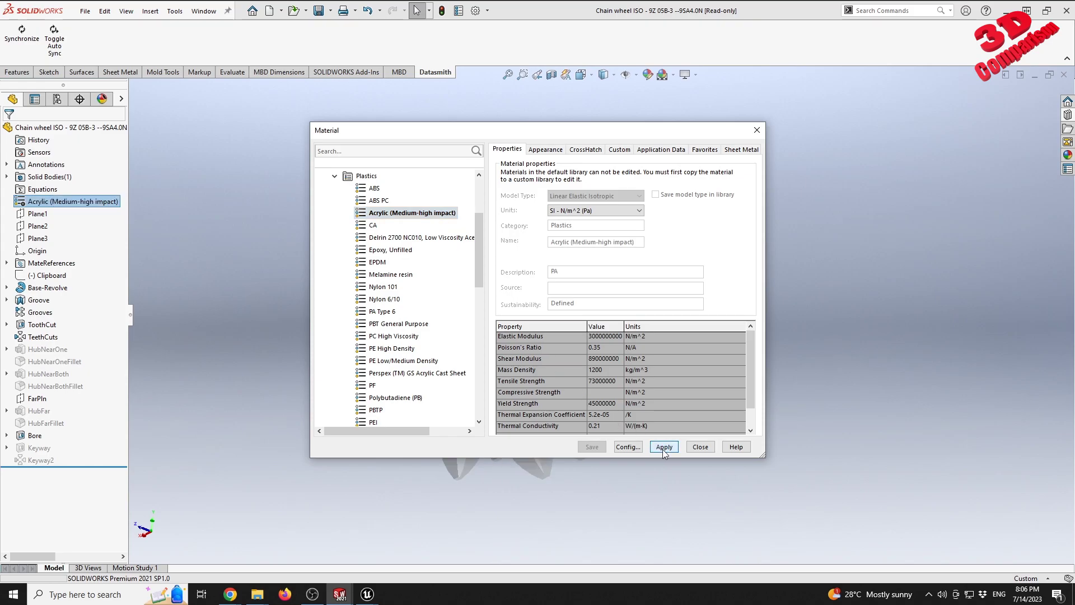
click(700, 447)
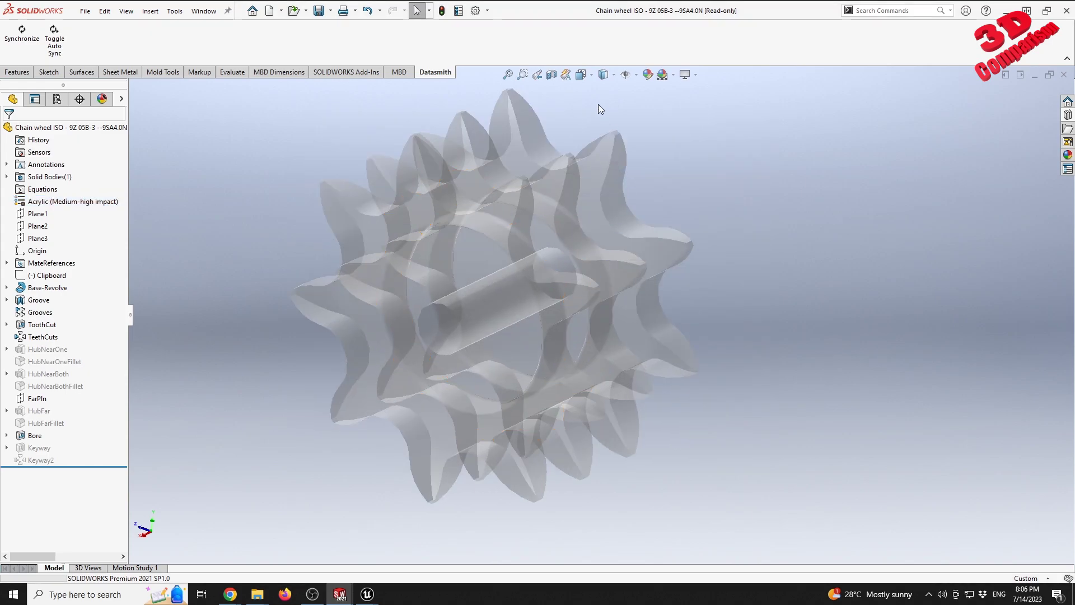
- Display the acrylic chain wheel as Shaded With Edges and view it from another angle
click(603, 75)
click(604, 90)
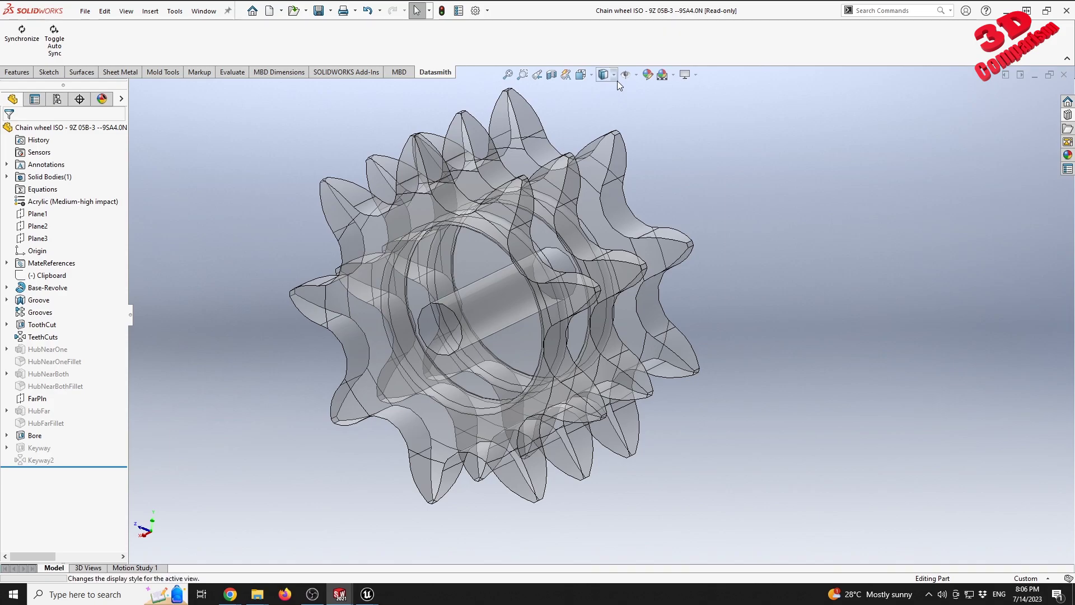
click(613, 74)
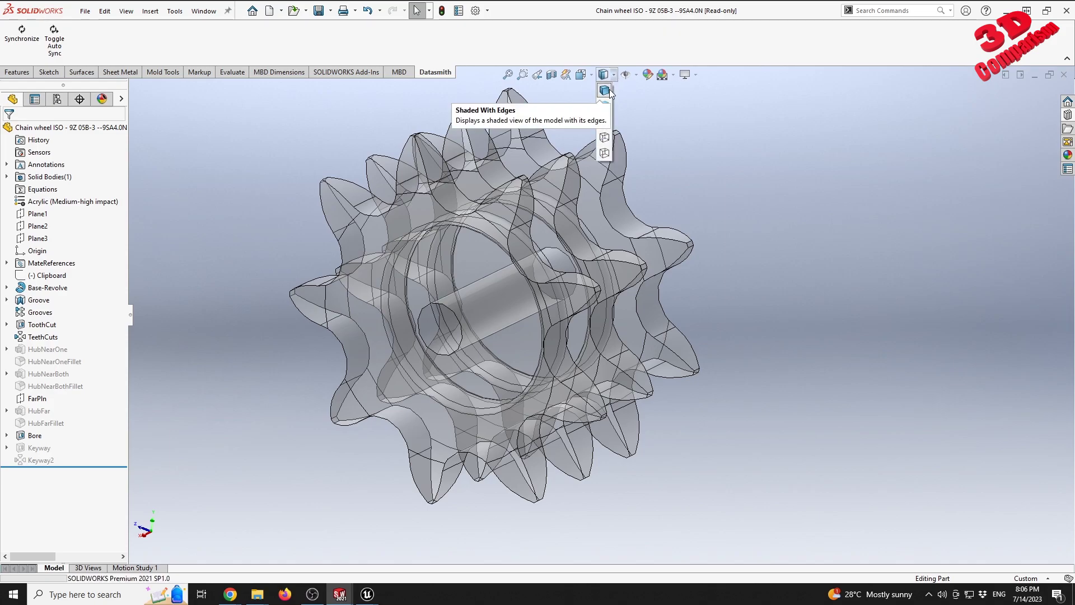
click(609, 91)
scroll(595, 213, up, 1)
mouse_move(588, 216)
middle_down()
mouse_move(540, 222)
mouse_move(529, 207)
mouse_move(621, 218)
mouse_move(595, 207)
middle_up()
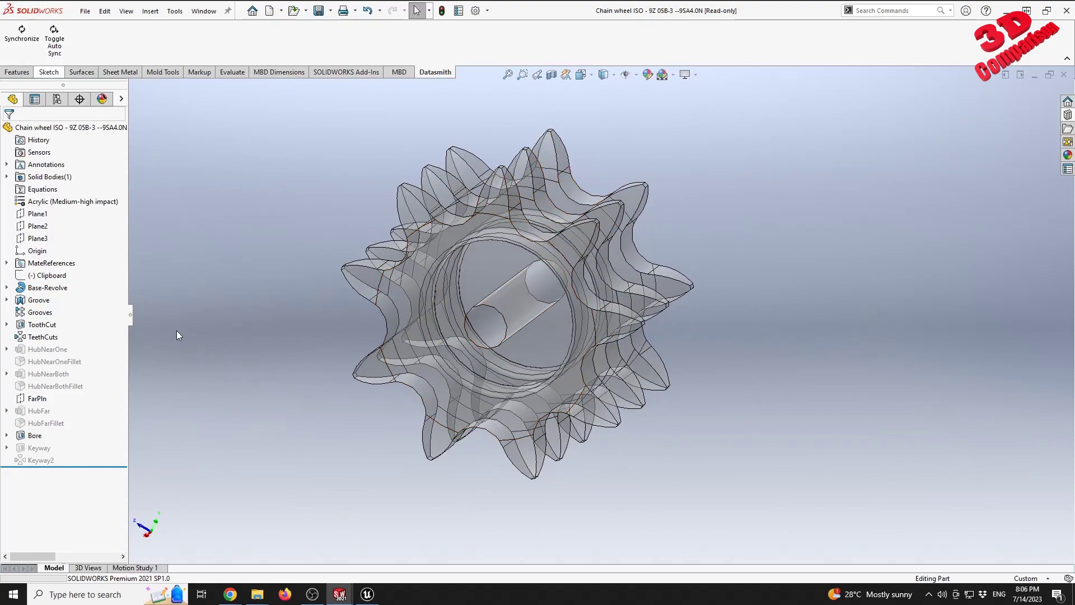
- Synchronize the acrylic chain wheel from SOLIDWORKS through Datasmith and return to Unreal Editor
mouse_move(339, 599)
click(331, 542)
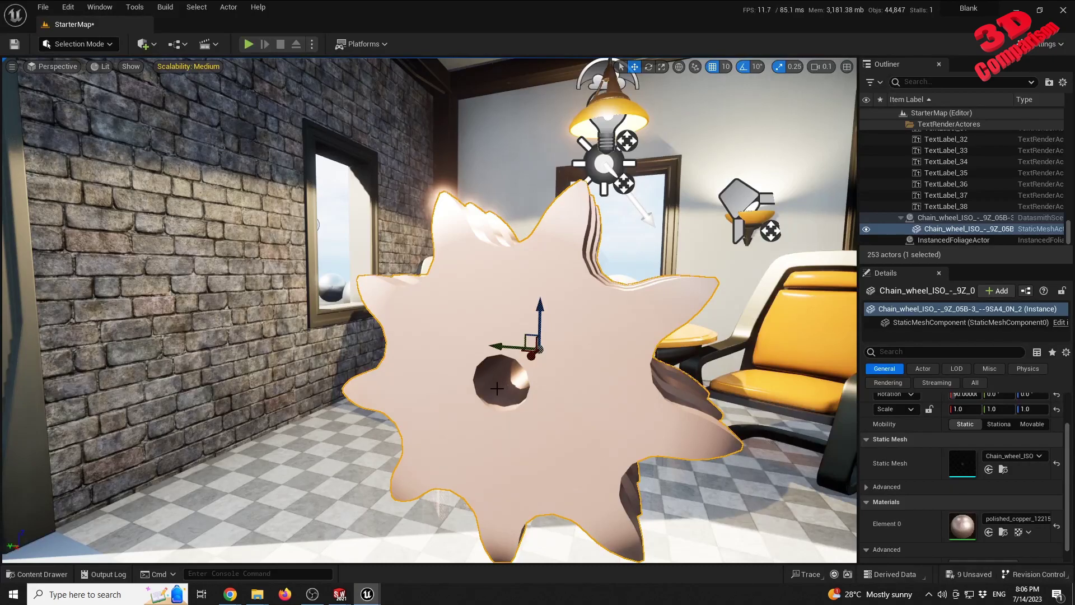
right_drag(595, 379, 610, 394)
mouse_move(346, 599)
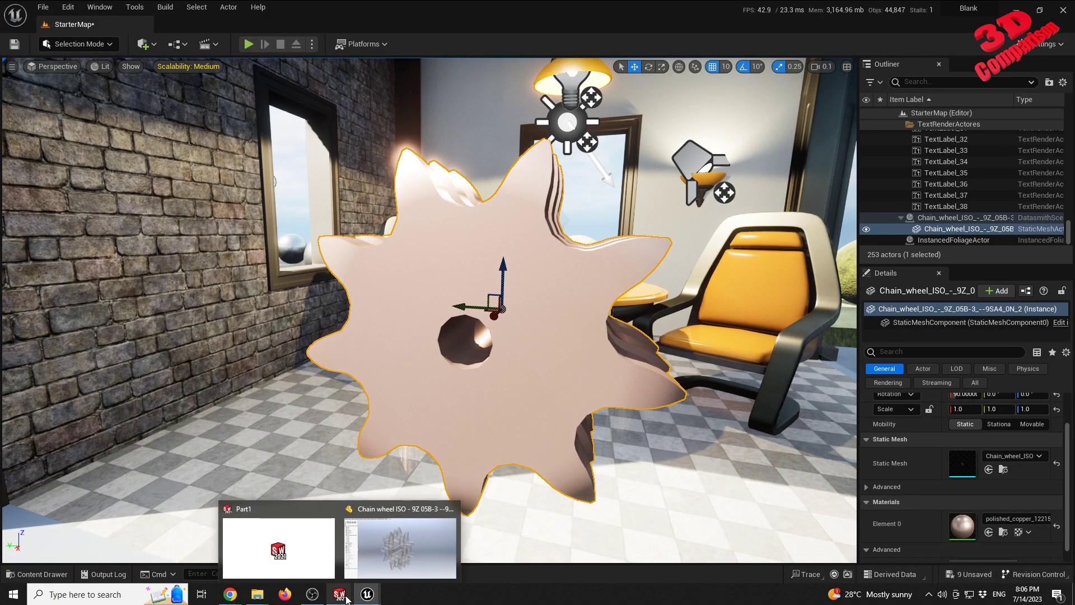
click(401, 520)
click(12, 32)
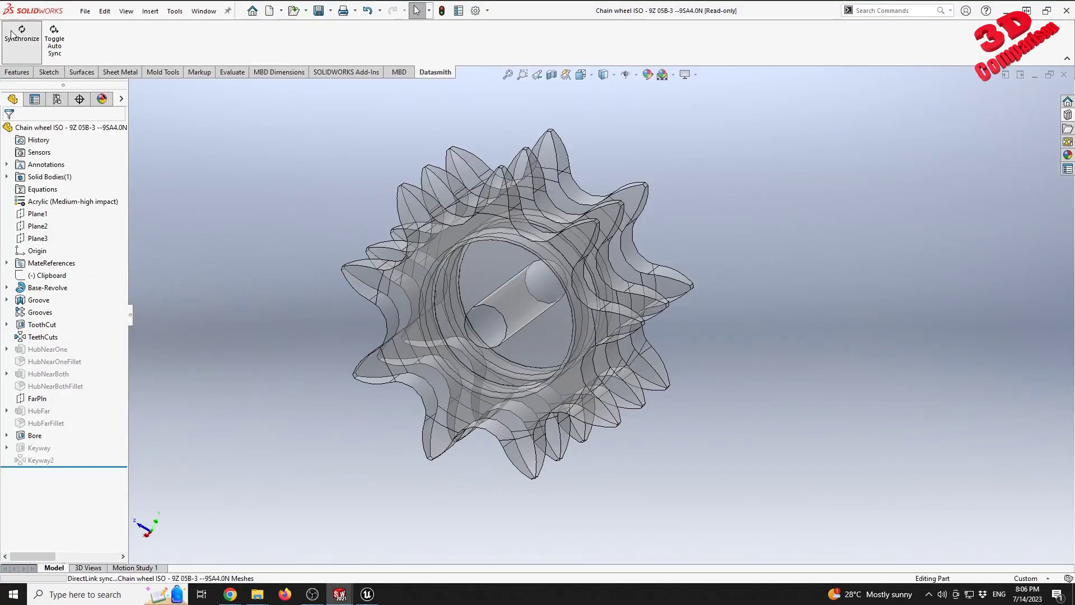
click(367, 594)
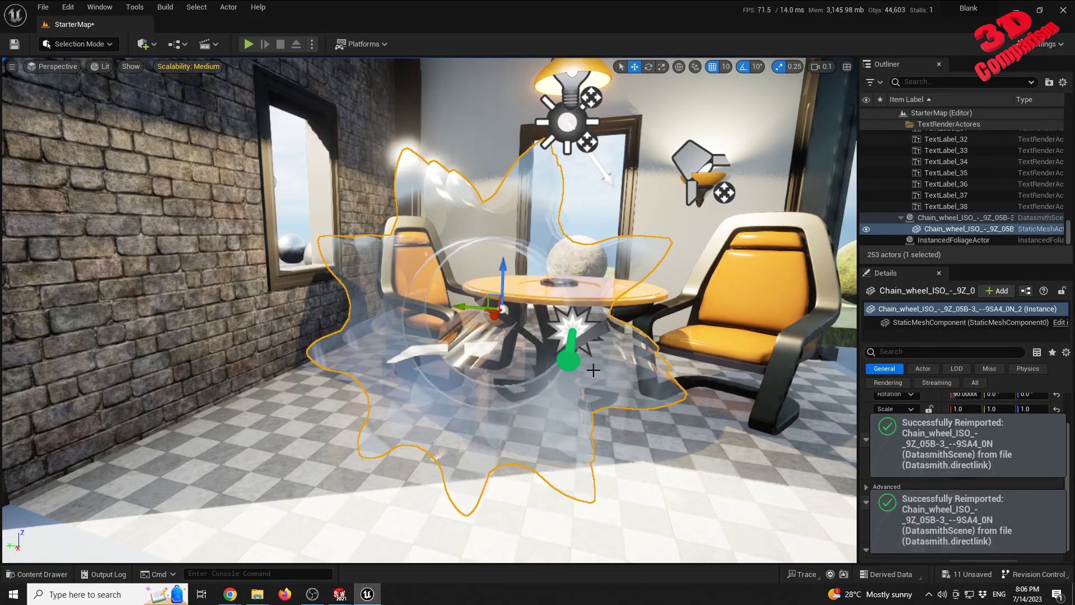
- Move the transparent chain wheel along X toward the round table and view it from several angles
drag(497, 317, 544, 262)
key(f)
right_drag(544, 262, 512, 274)
alt+drag(512, 273, 386, 276)
right_drag(641, 307, 602, 325)
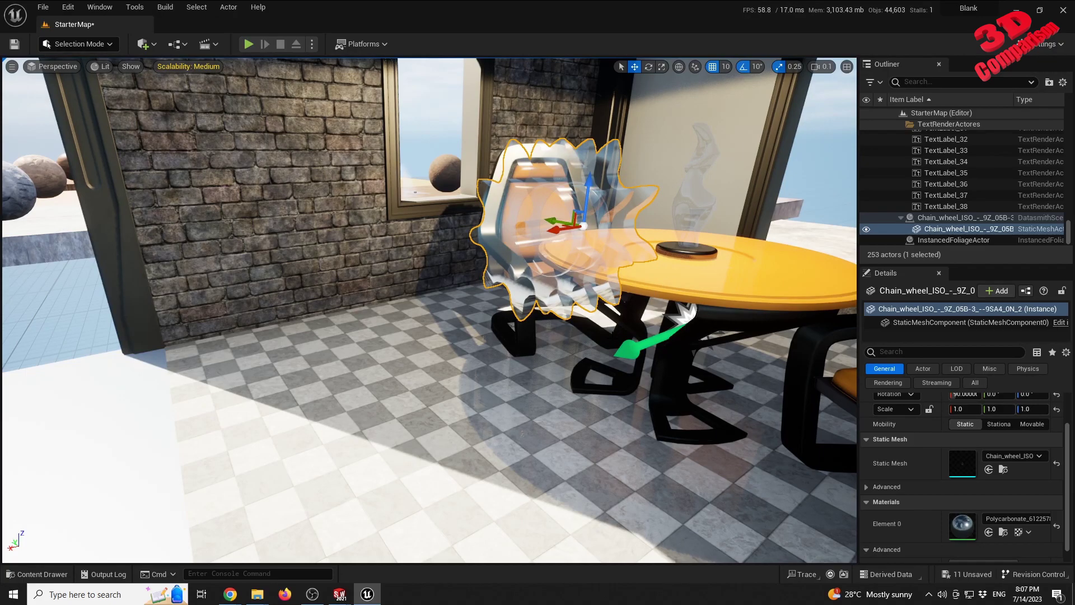
right_drag(521, 361, 526, 321)
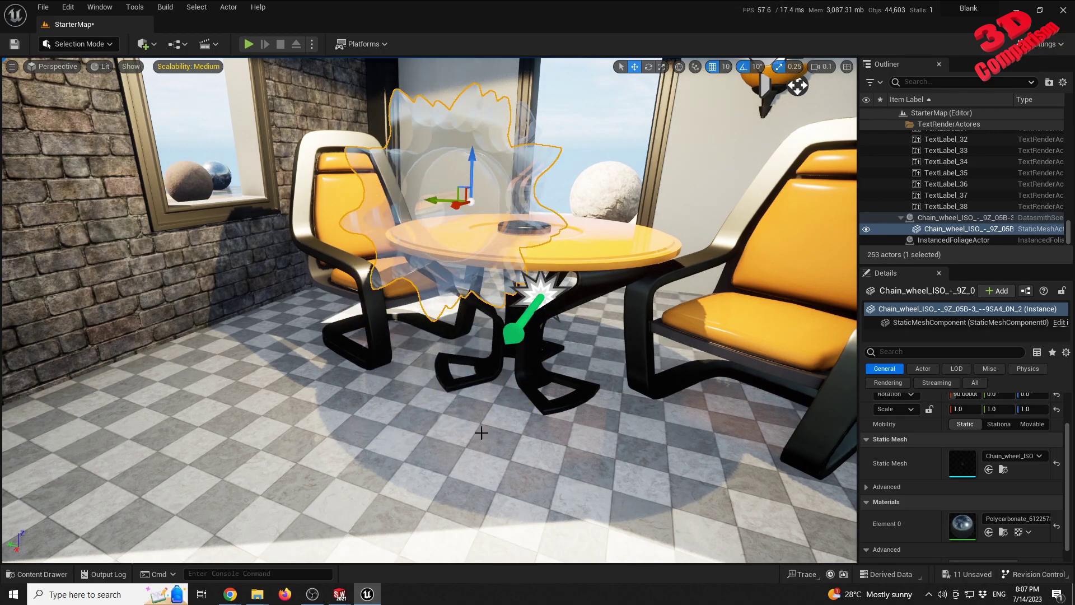
alt+drag(797, 86, 637, 96)
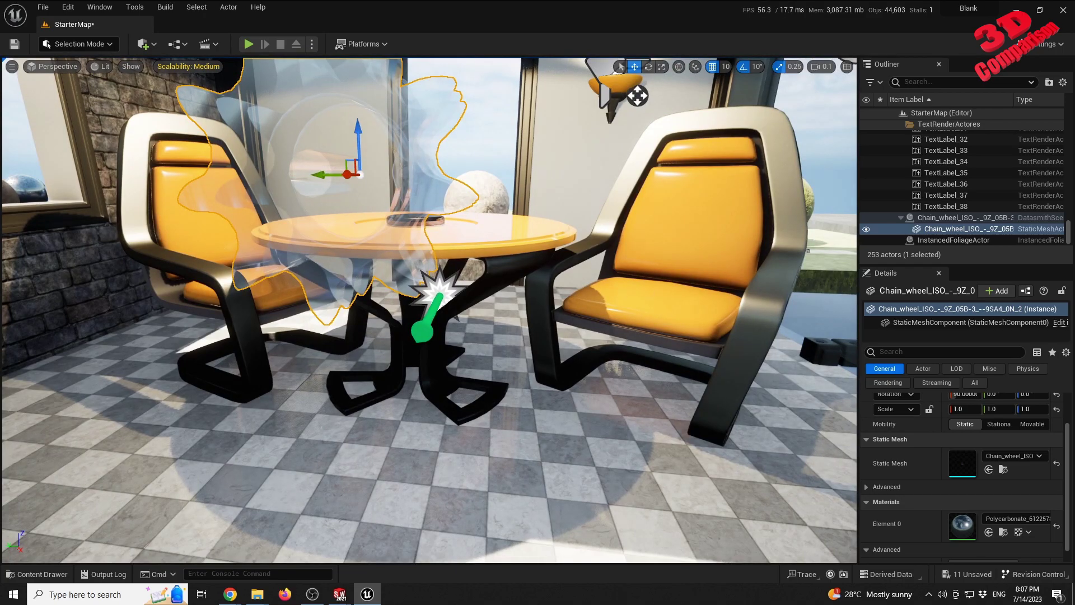
- Drop the chain wheel onto the floor and check where its lowest teeth meet the tiles
key(End)
right_drag(295, 401, 334, 402)
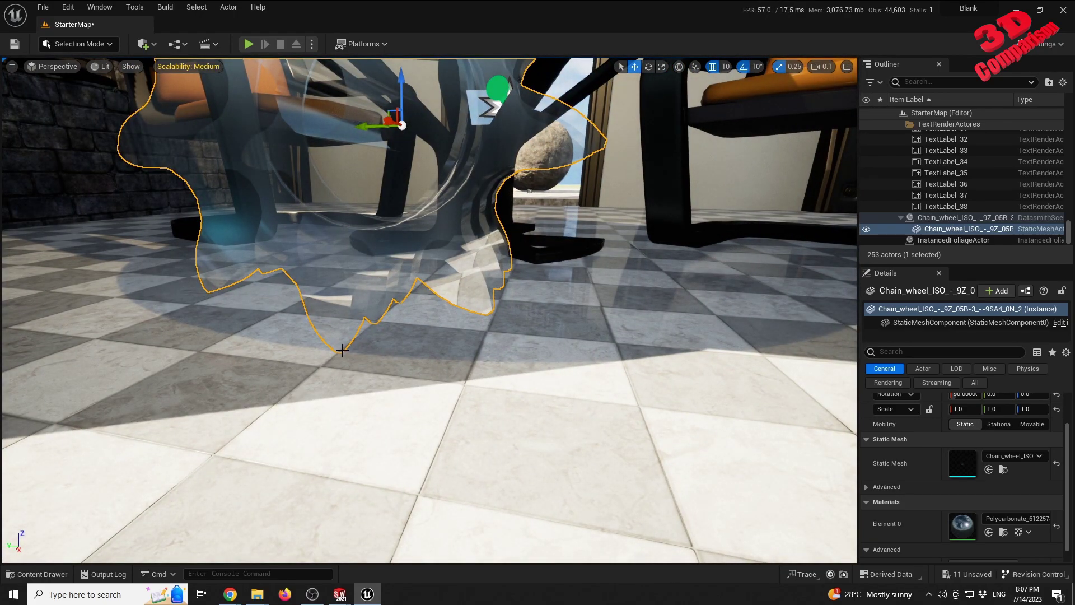
right_drag(499, 416, 490, 356)
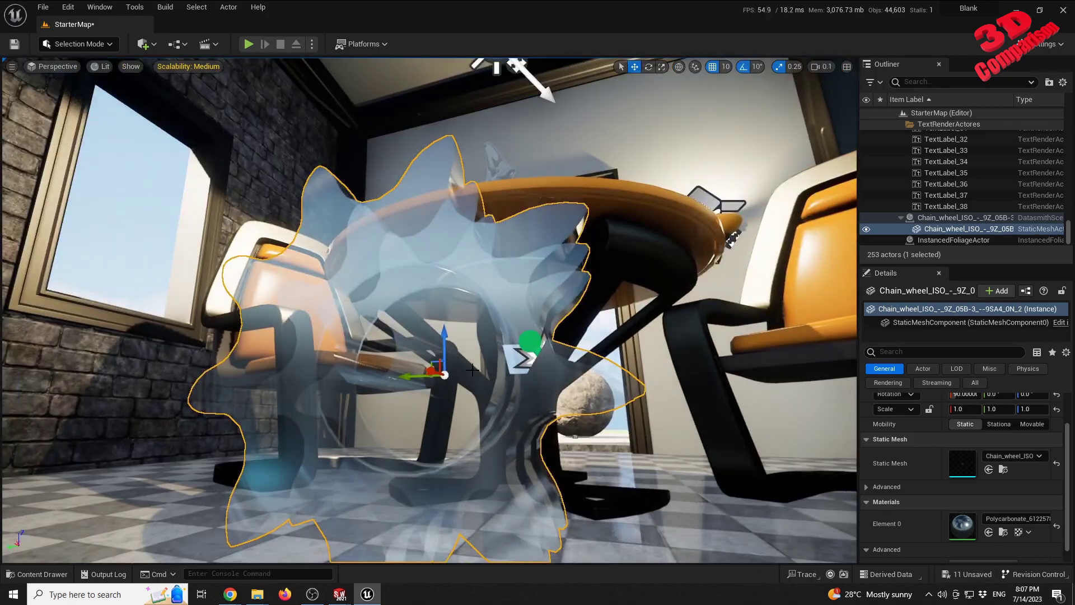
- Raise the chain wheel along Z from the floor up to the tabletop and check its position over the table
drag(445, 341, 446, 85)
right_drag(446, 85, 296, 193)
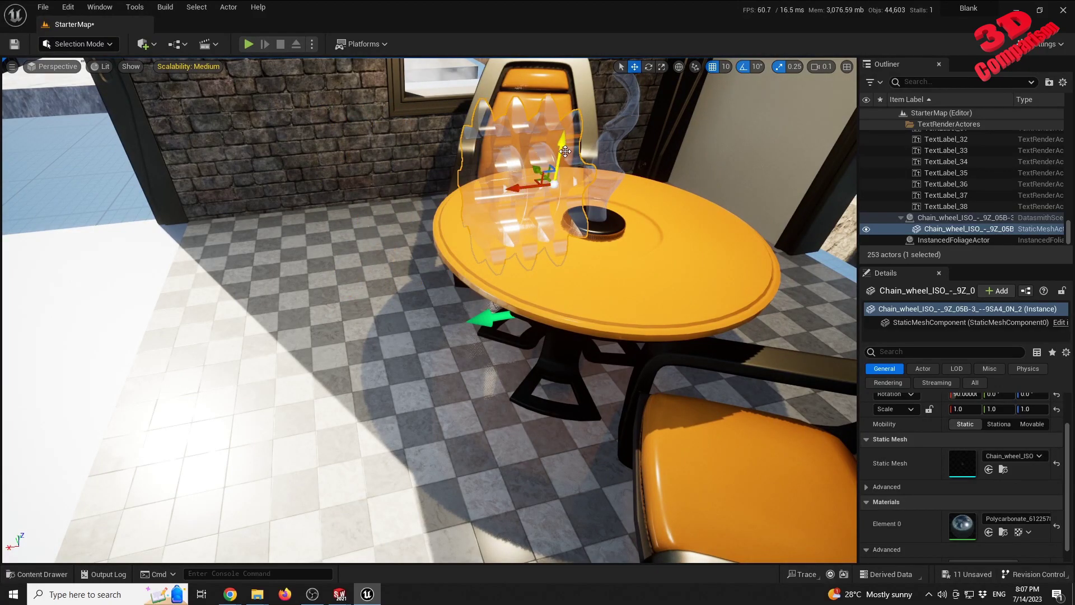
right_drag(431, 280, 538, 347)
alt+drag(149, 247, 537, 264)
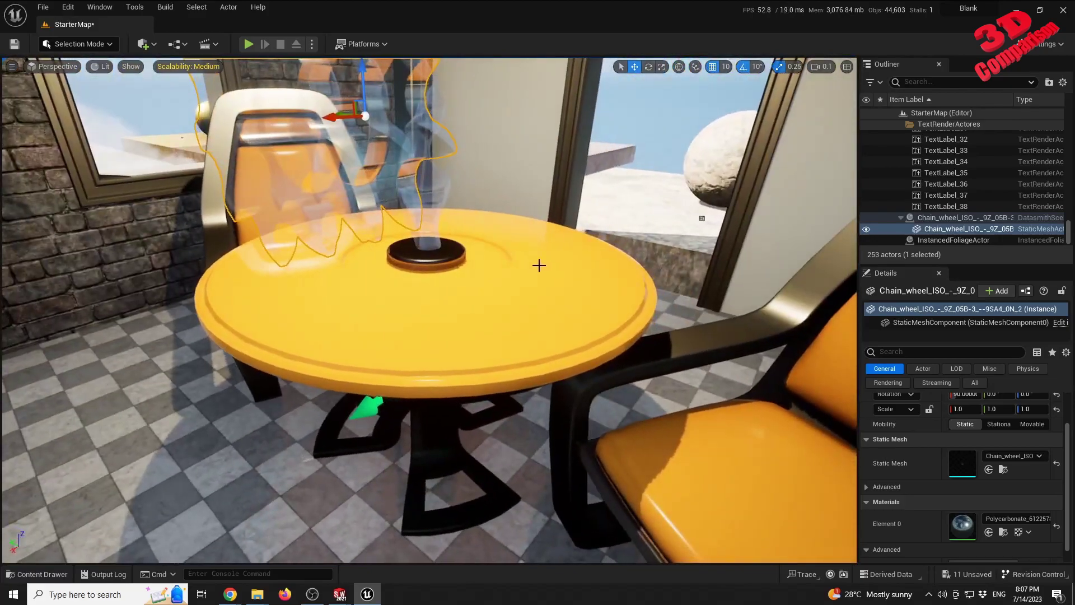
right_drag(342, 312, 453, 319)
right_drag(376, 294, 376, 296)
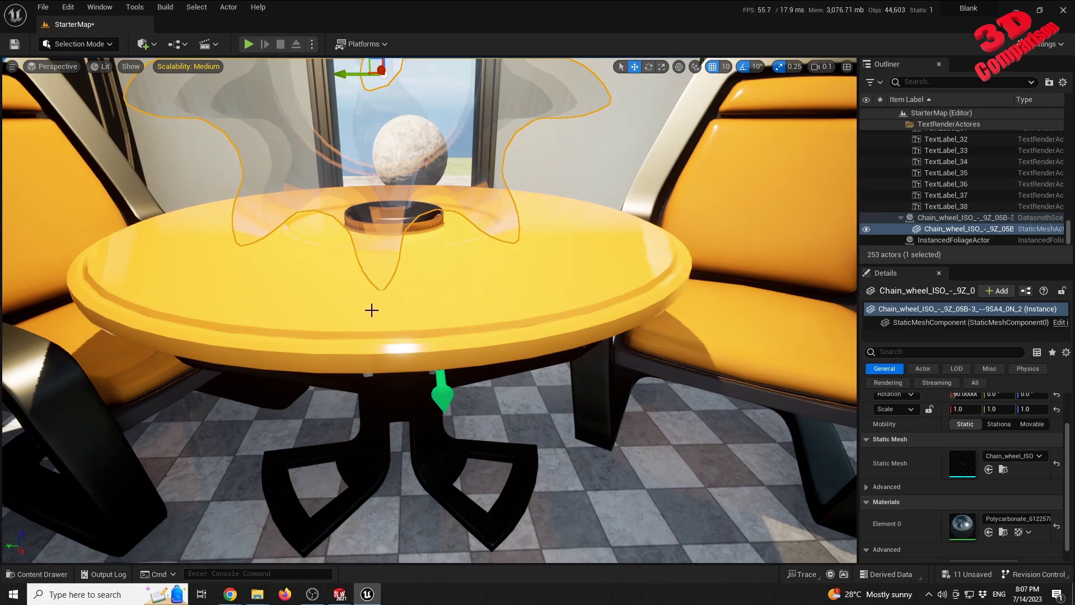
- Inspect the chain wheel's lowest tooth against the tabletop up close and from farther back
right_drag(432, 305, 395, 311)
alt+drag(433, 387, 417, 309)
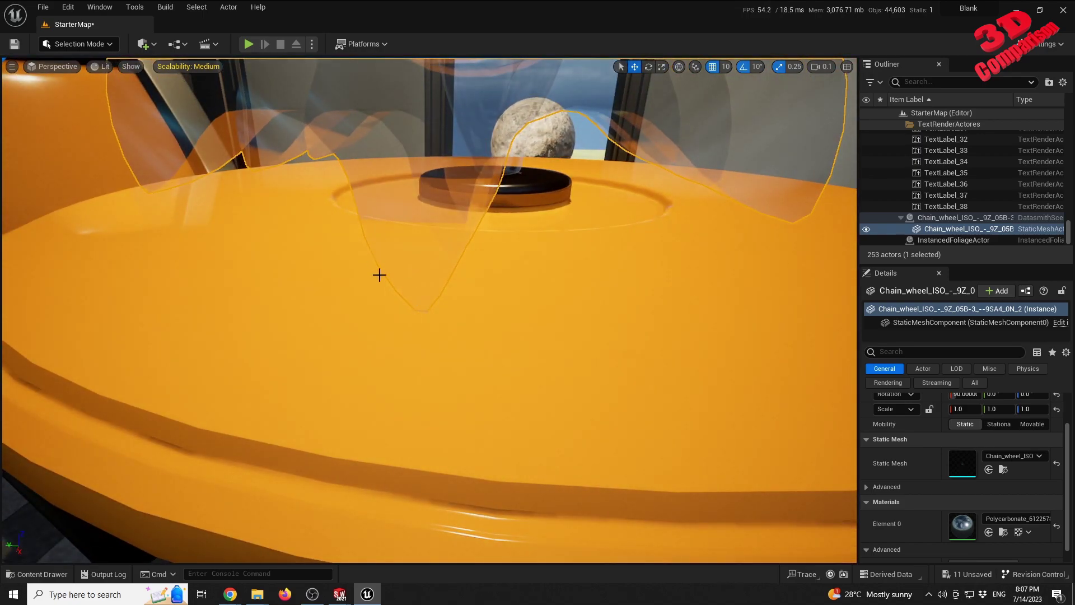
right_drag(476, 301, 430, 253)
alt+drag(462, 319, 476, 301)
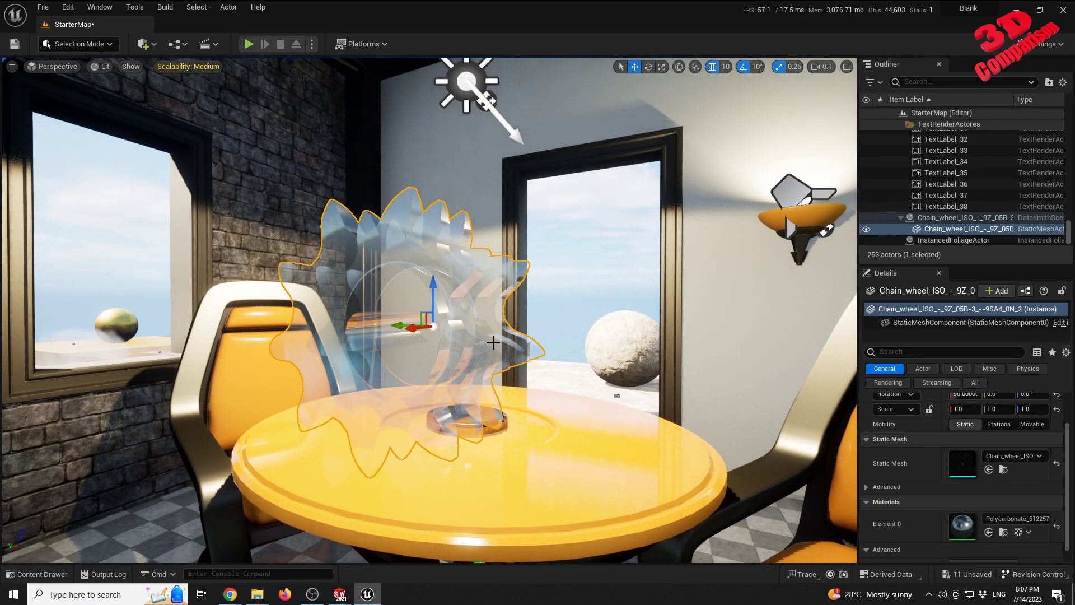
mouse_move(386, 518)
right_down()
mouse_move(404, 535)
mouse_move(371, 531)
mouse_move(386, 518)
right_up()
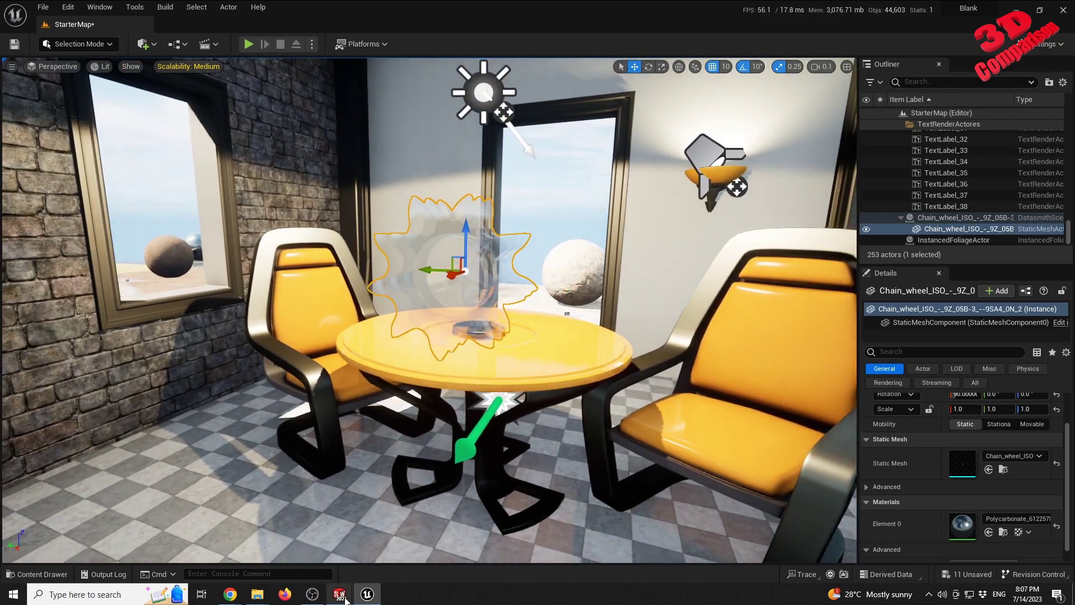
- Switch to SOLIDWORKS and create a new part document
mouse_move(340, 593)
click(411, 560)
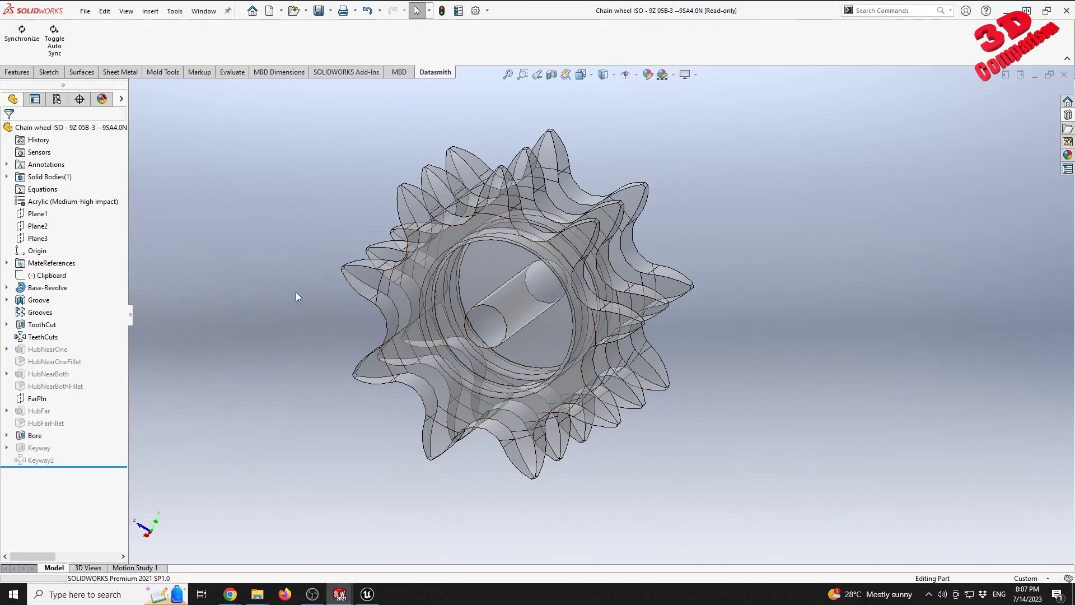
click(85, 10)
click(103, 29)
click(659, 406)
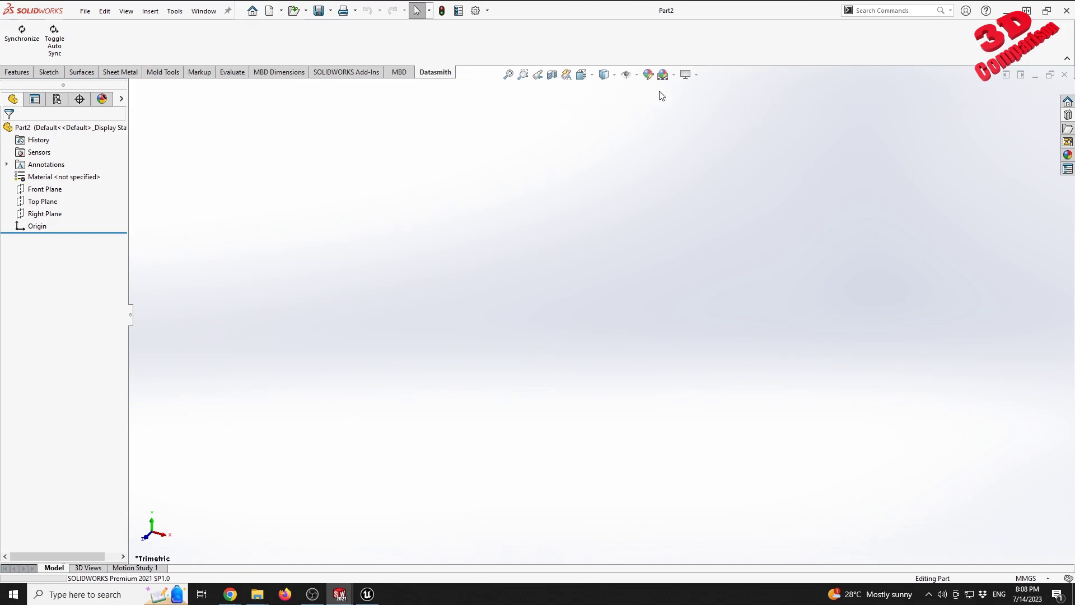
- Sketch a 1000 × 1000 mm corner rectangle on the Front Plane, starting at the origin
click(45, 190)
click(48, 71)
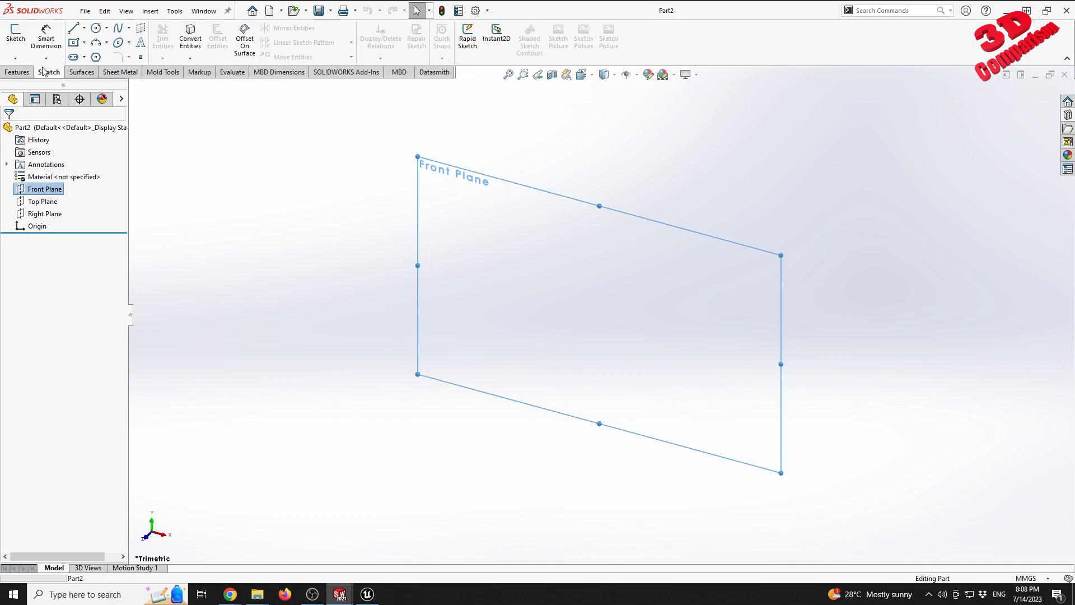
click(16, 33)
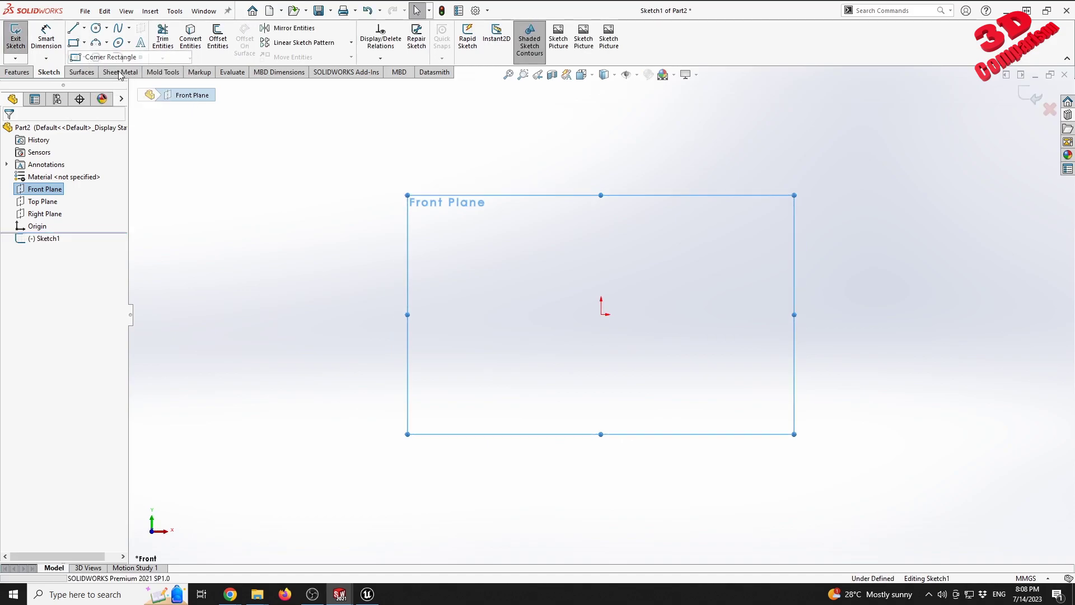
click(73, 43)
click(602, 314)
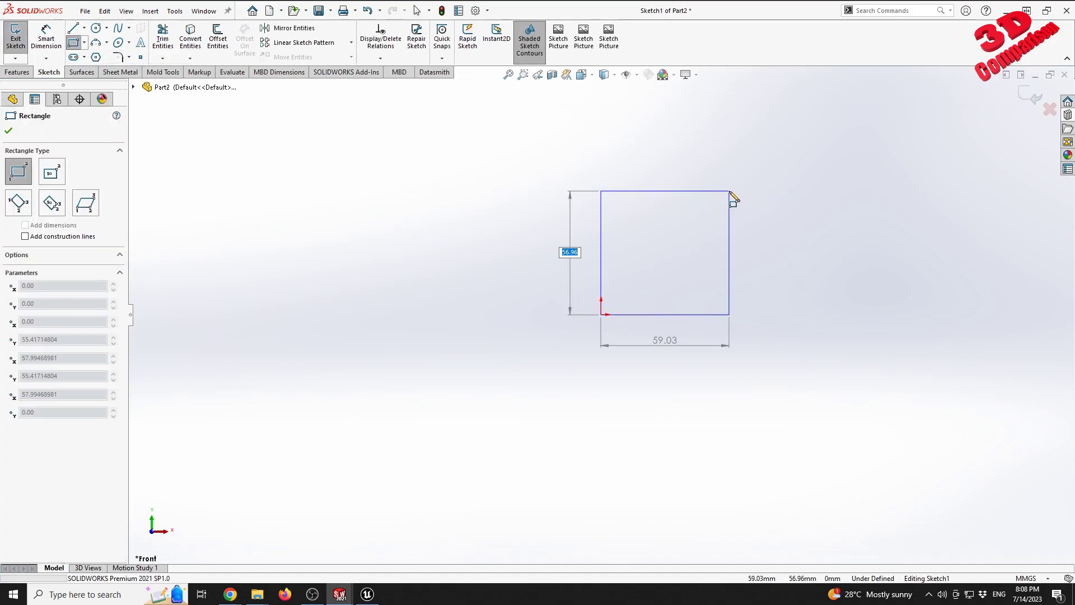
text(1000)
key(Tab)
text(1)
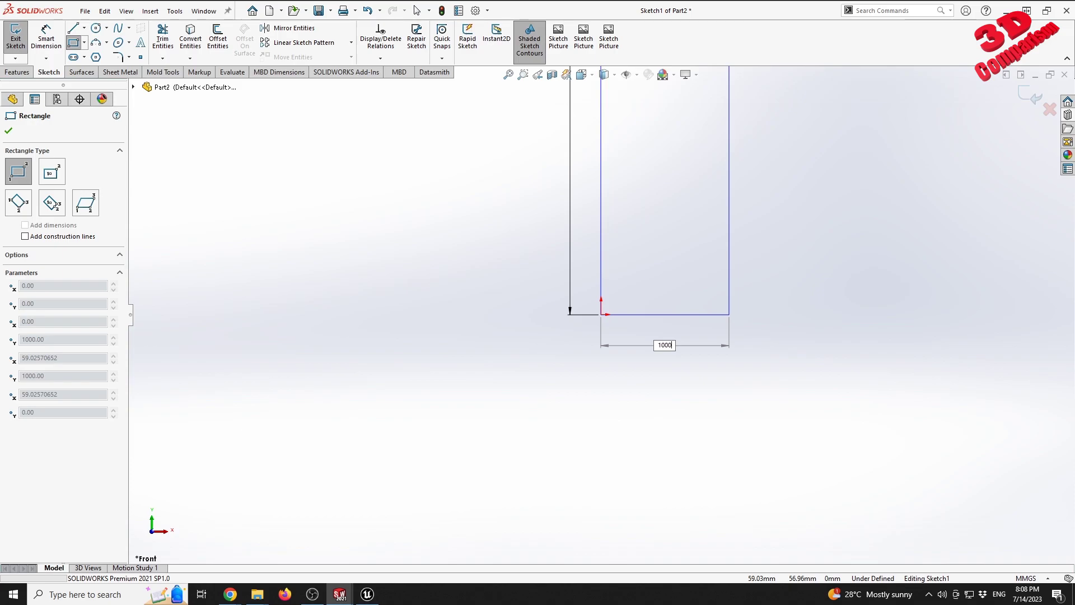
text(000)
key(Return)
- Extrude the square sketch to a blind depth of 1000 mm to form a cube
click(17, 72)
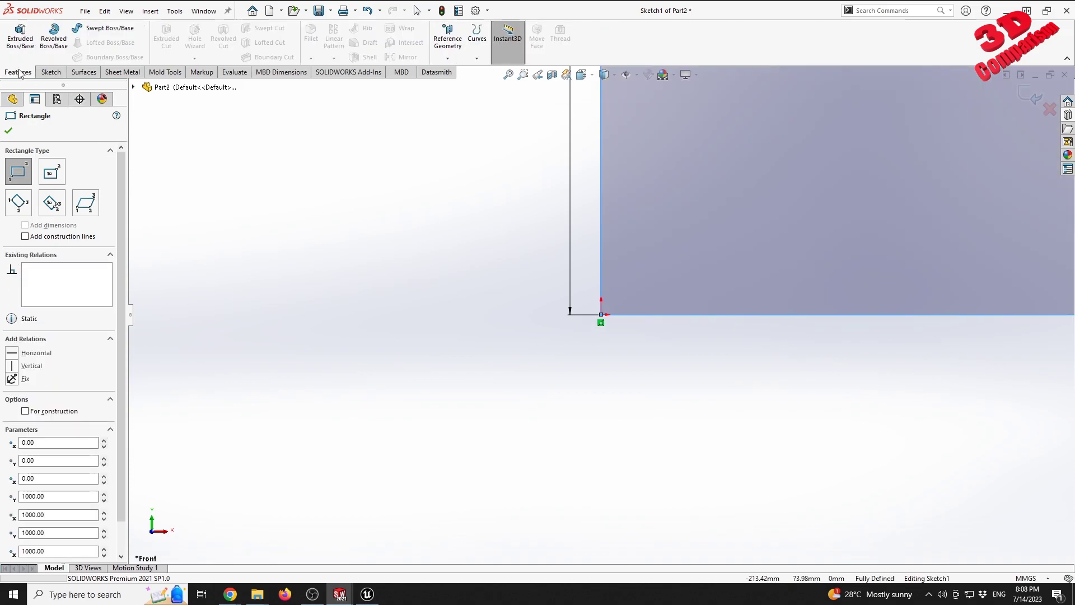
click(20, 37)
text(1000)
key(Return)
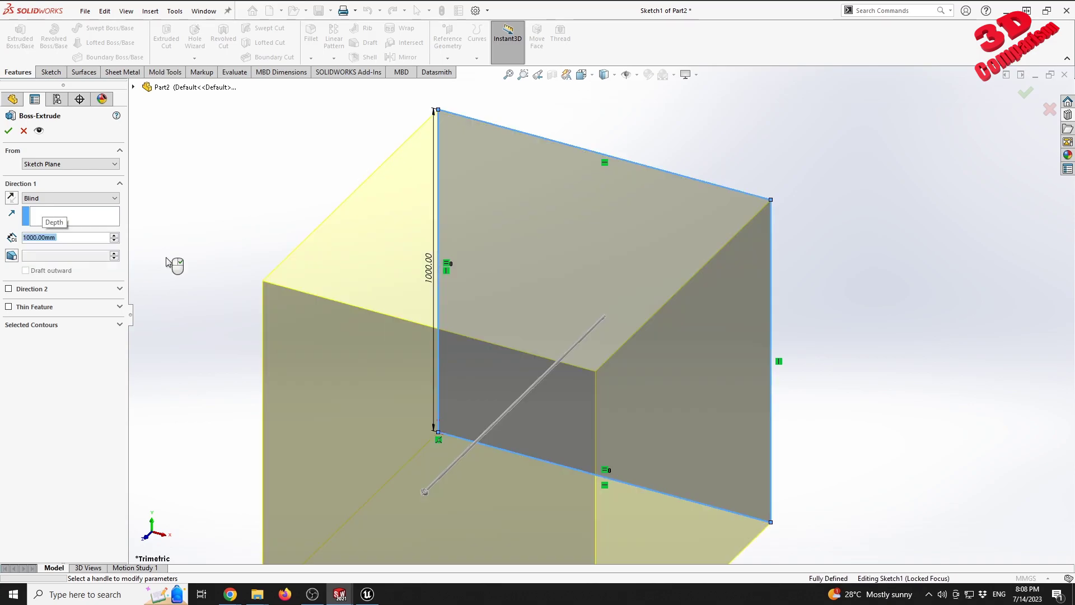
click(9, 131)
- Set the cube's display style to Shaded, comparing it with the Hidden Lines Visible style
scroll(448, 327, up, 3)
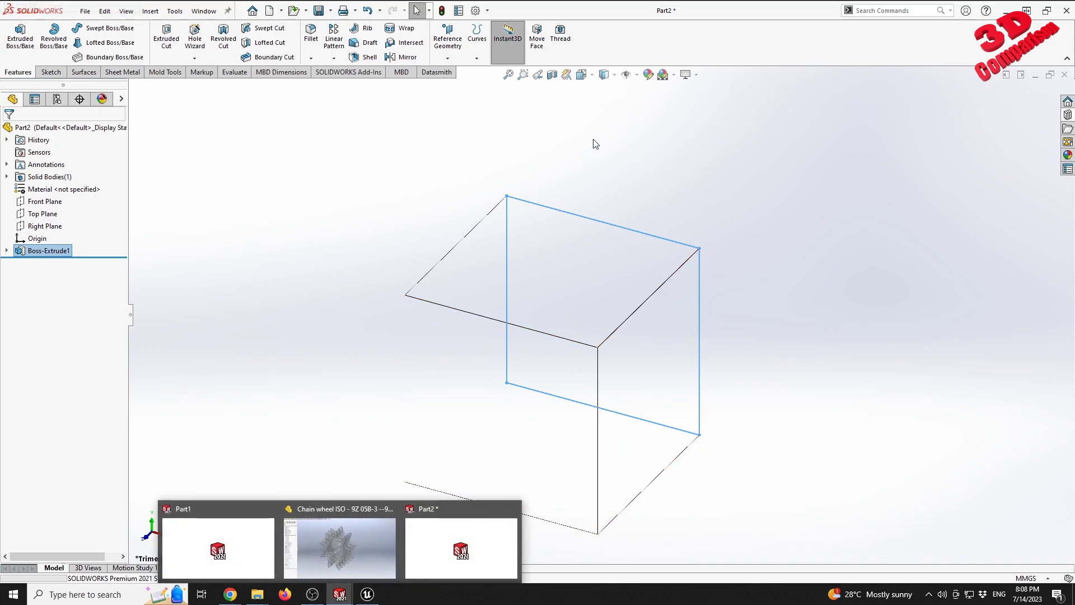
middle_drag(628, 353, 616, 294)
click(605, 75)
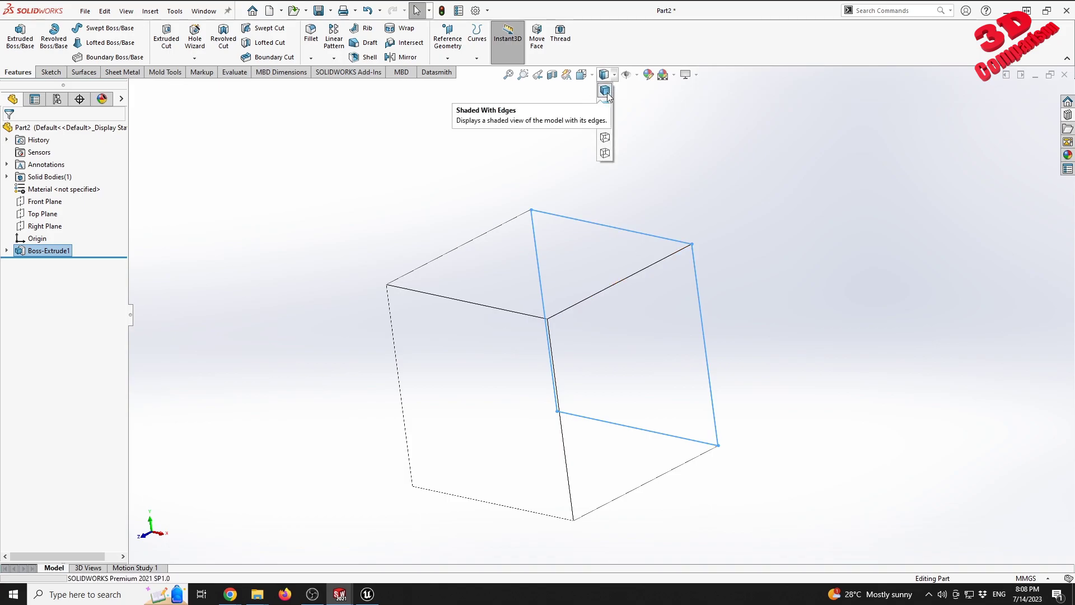
click(605, 105)
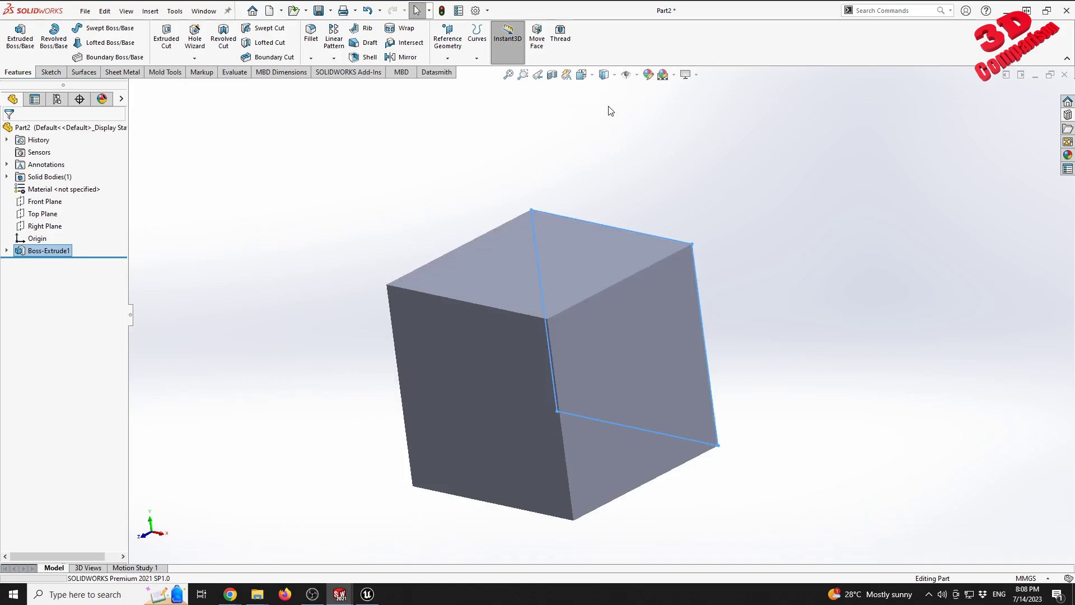
scroll(580, 324, down, 2)
mouse_move(576, 342)
middle_down()
mouse_move(564, 294)
mouse_move(558, 338)
middle_up()
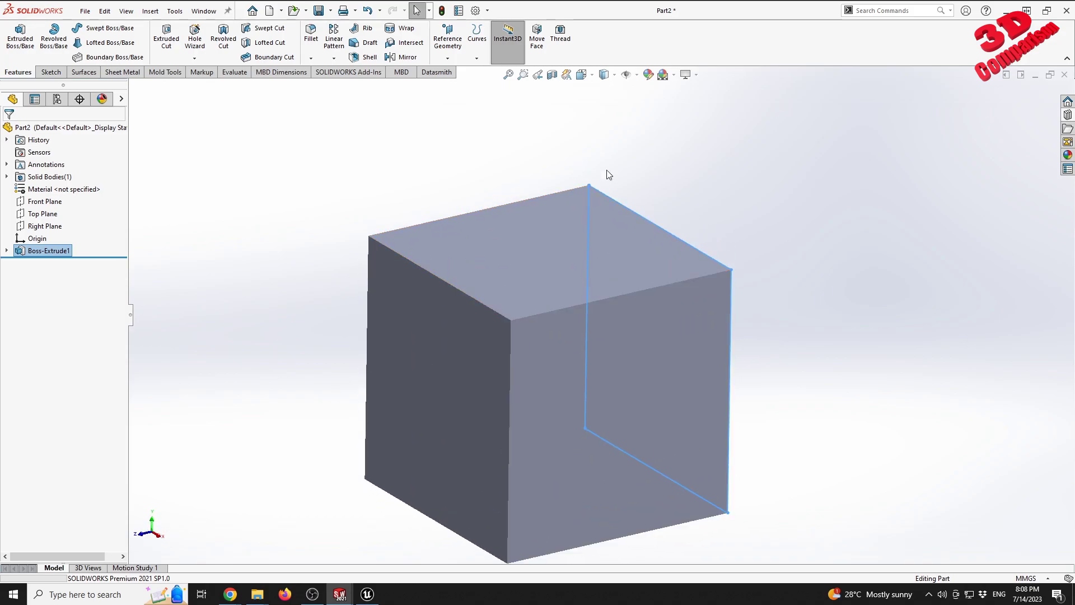
click(605, 136)
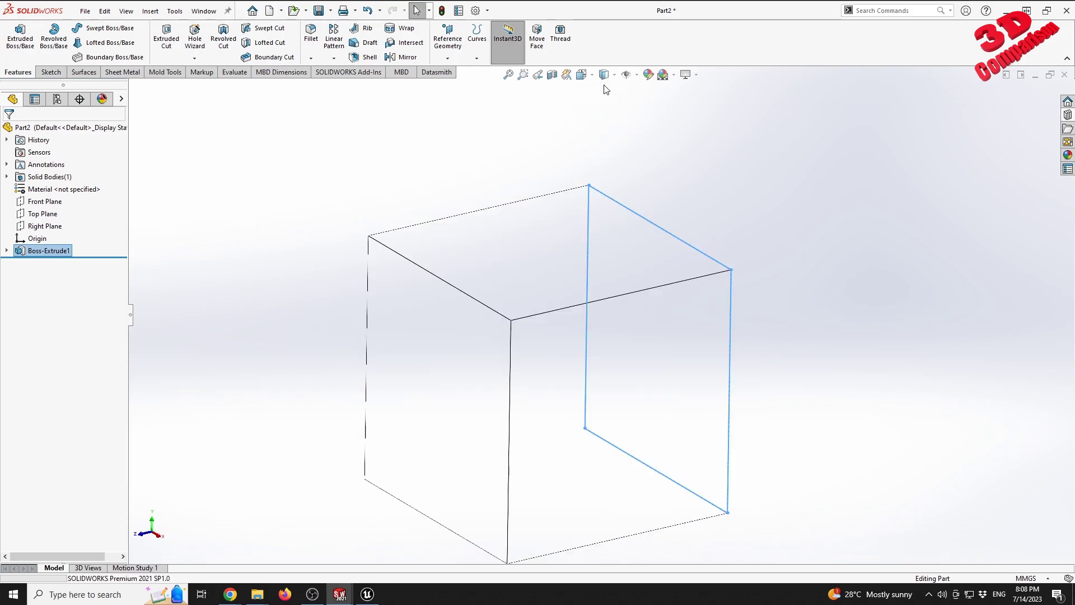
click(607, 102)
scroll(624, 469, down, 2)
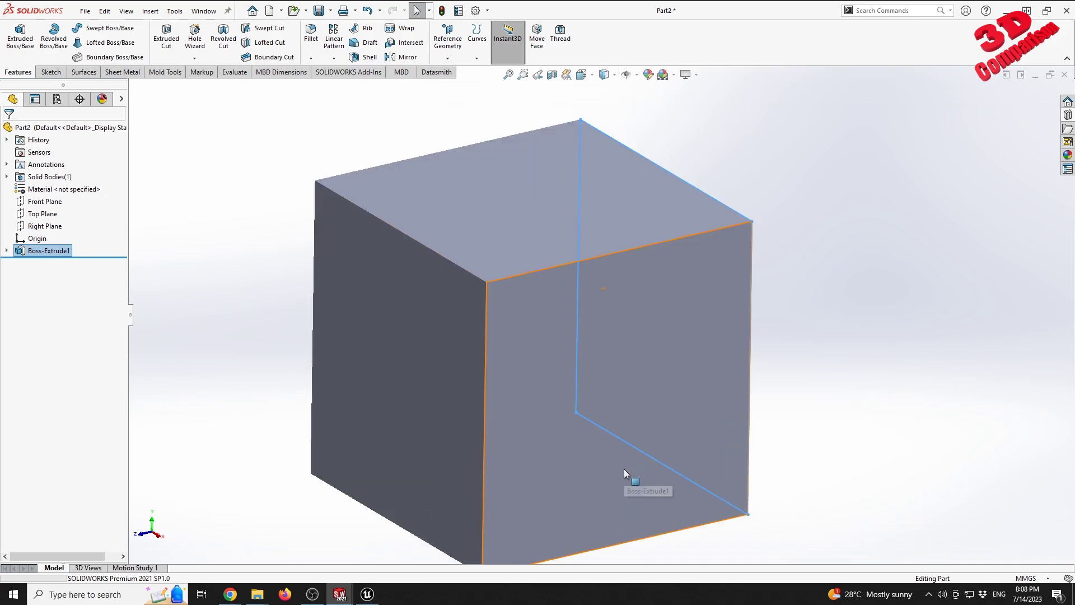
- Synchronize the cube part through Datasmith and switch to Unreal Editor
click(436, 72)
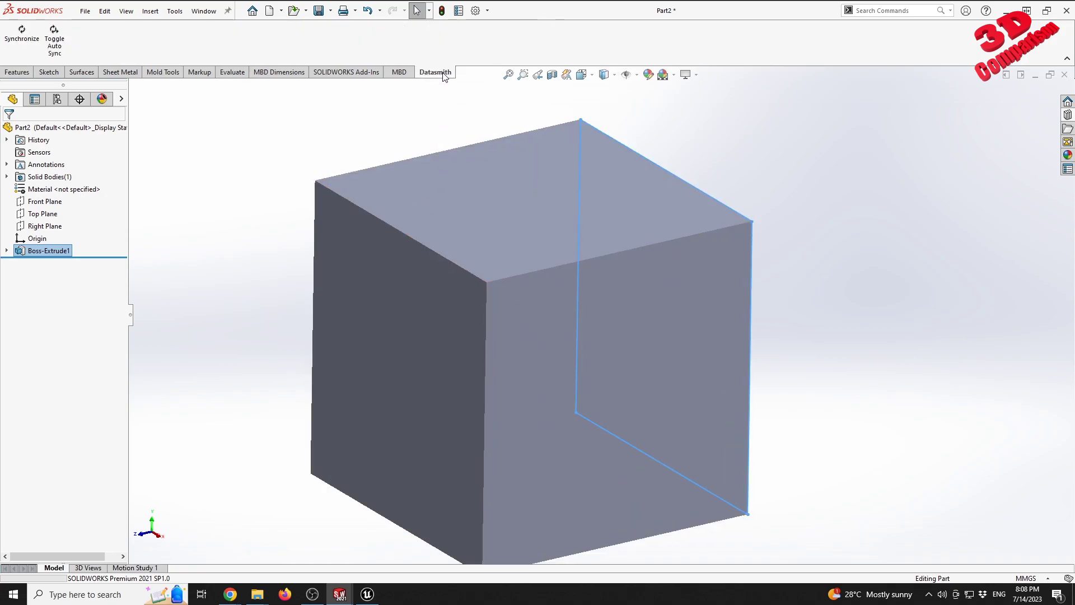
click(23, 43)
click(367, 595)
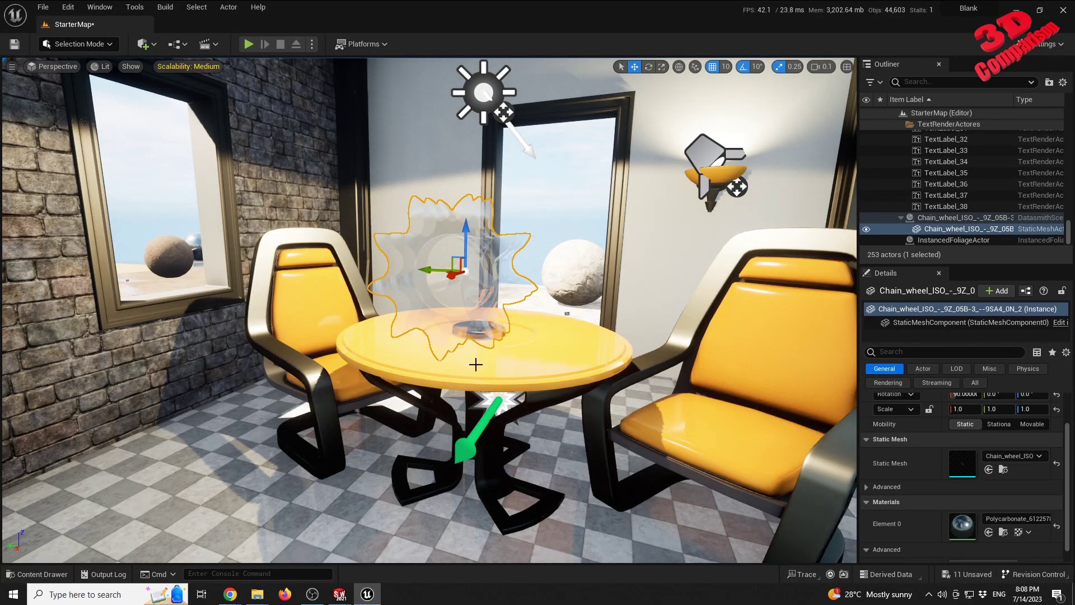
- Import the Part2 source through Datasmith Direct Link into StarterContent/Materials with Geometry and Materials & Textures enabled
right_drag(475, 364, 234, 118)
click(155, 45)
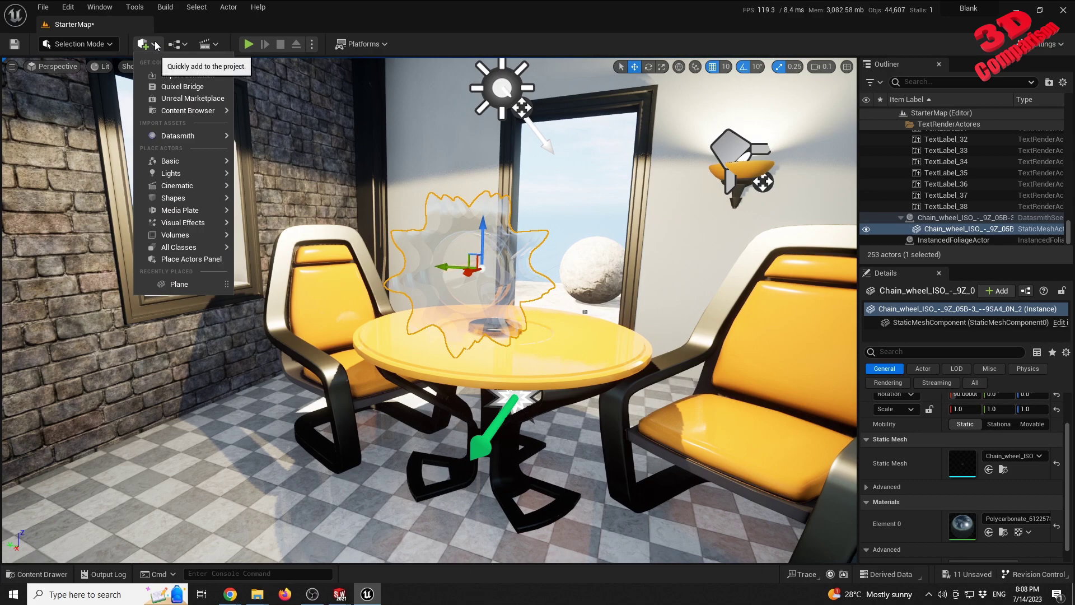
mouse_move(185, 135)
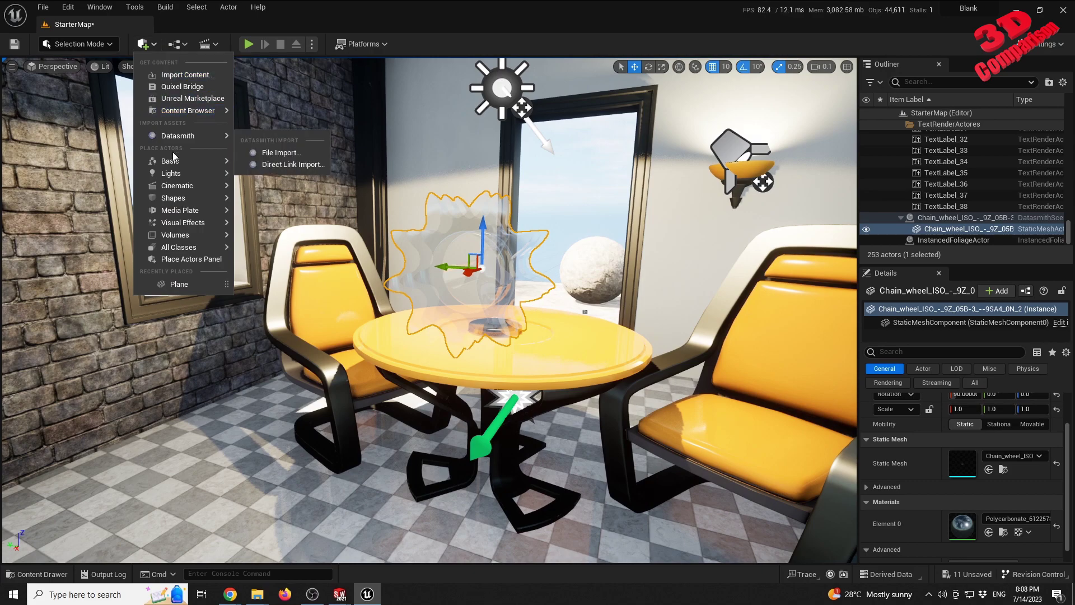
click(278, 165)
drag(610, 243, 408, 281)
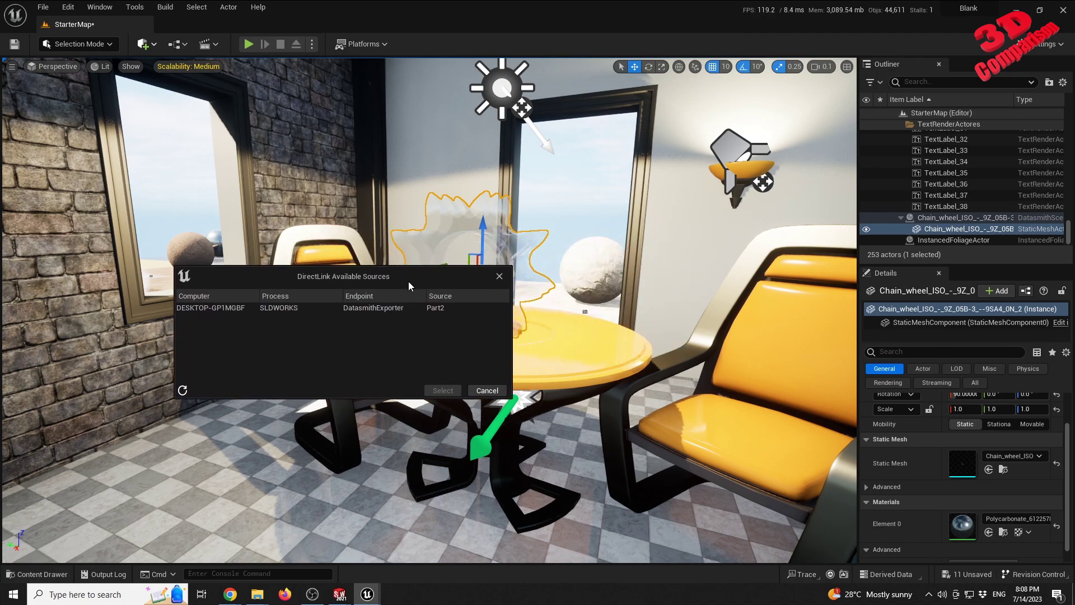
click(446, 310)
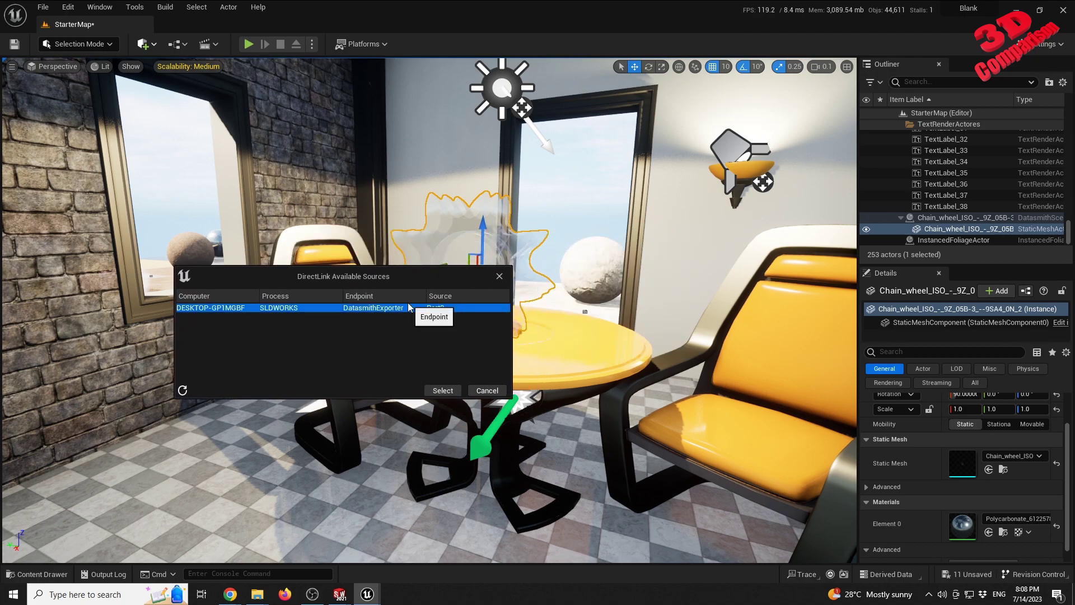
click(442, 392)
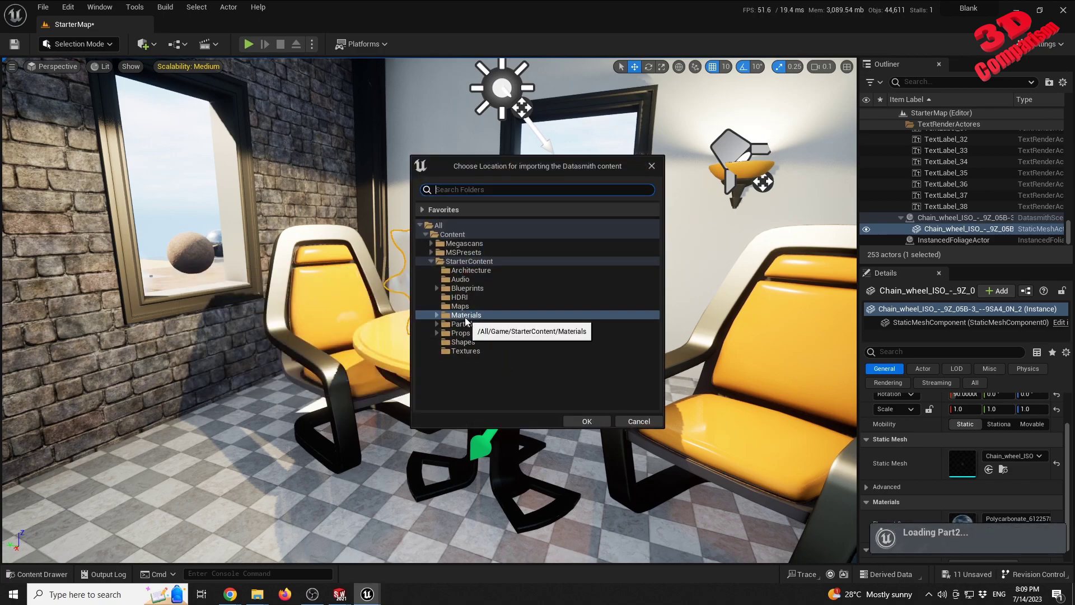
click(587, 421)
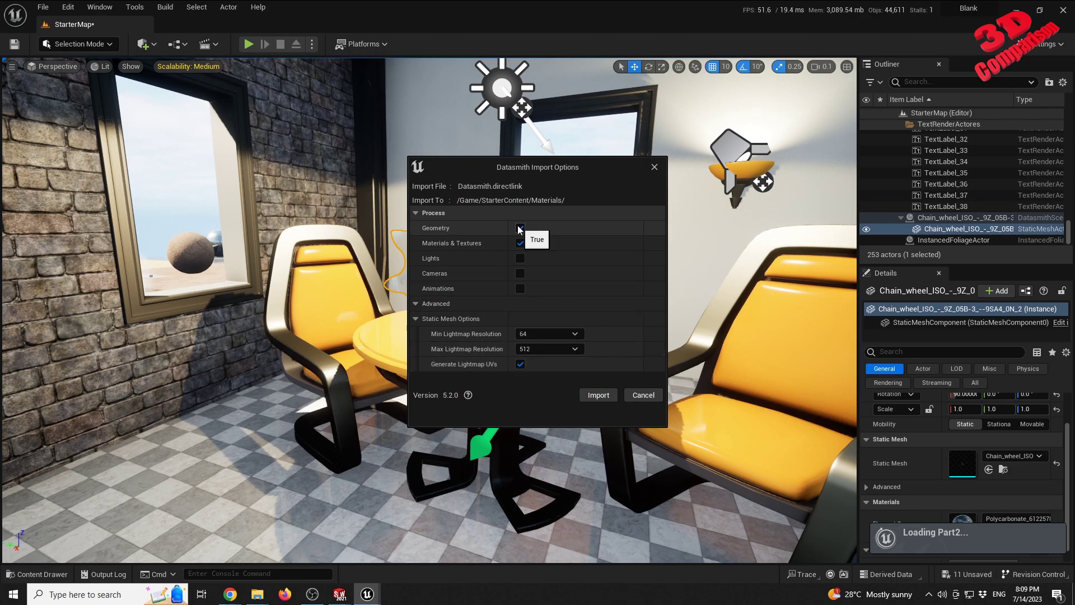
click(597, 396)
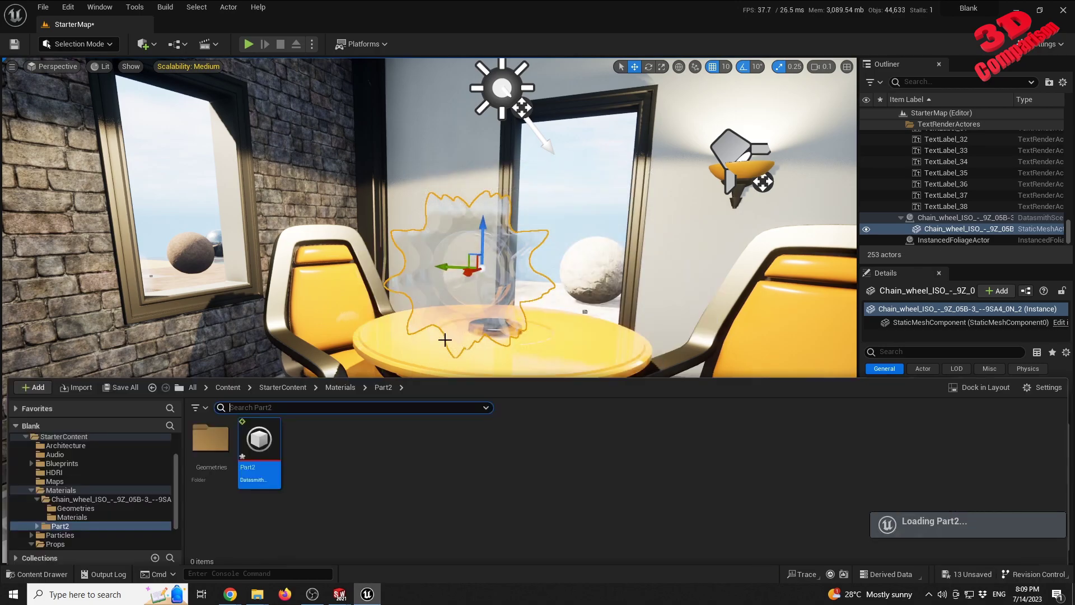
- Move the imported cube up out of the floor and away from the round table, and view it from another angle
mouse_move(484, 297)
right_down()
mouse_move(450, 330)
mouse_move(459, 347)
mouse_move(483, 282)
right_up()
key(s)
click(515, 330)
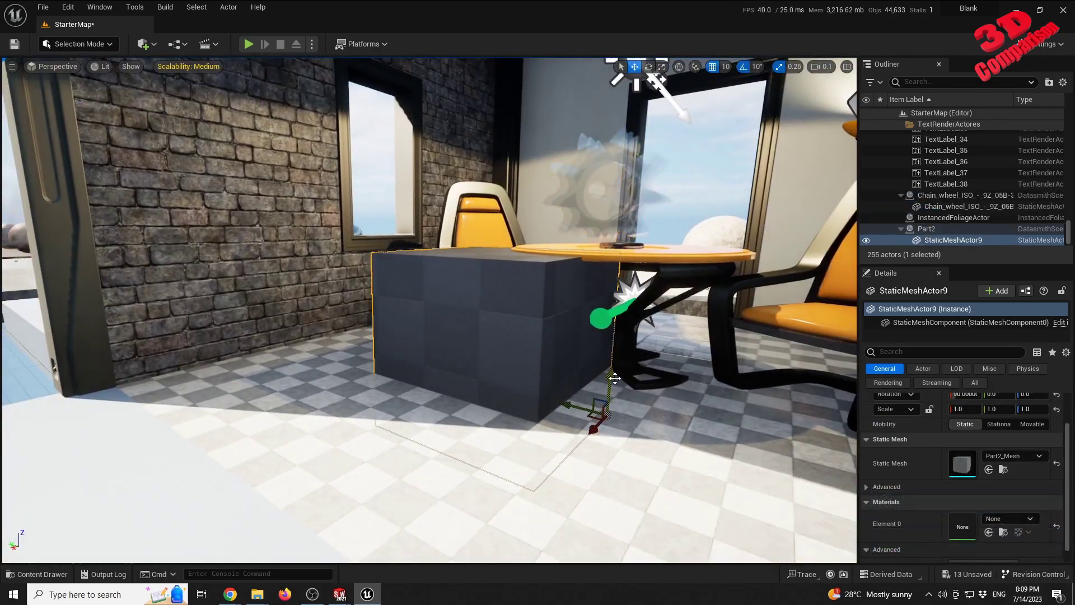
drag(610, 380, 611, 261)
right_drag(494, 311, 494, 312)
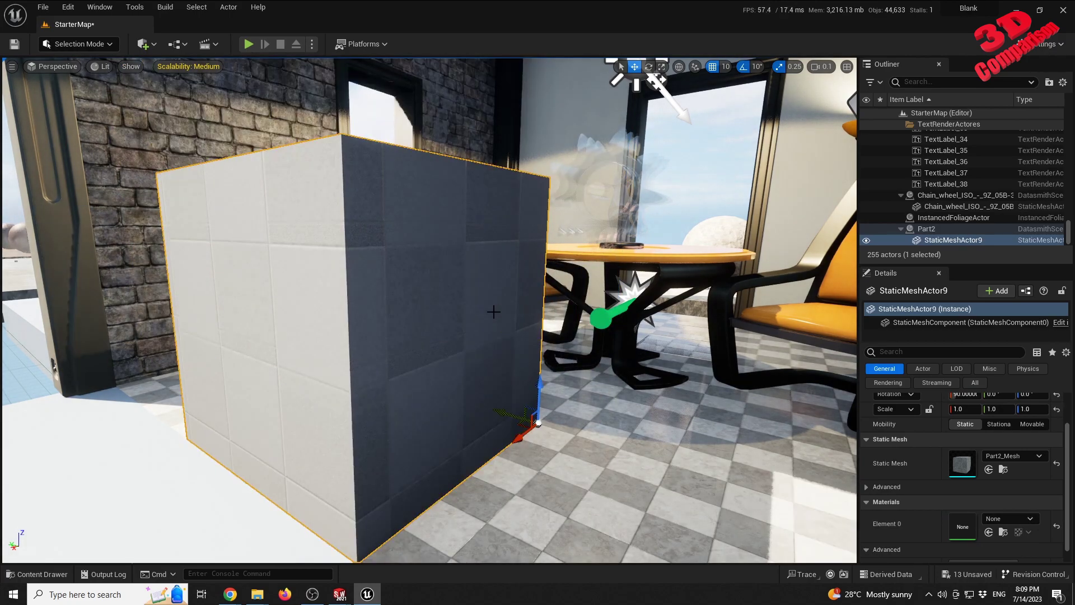
right_drag(392, 403, 374, 458)
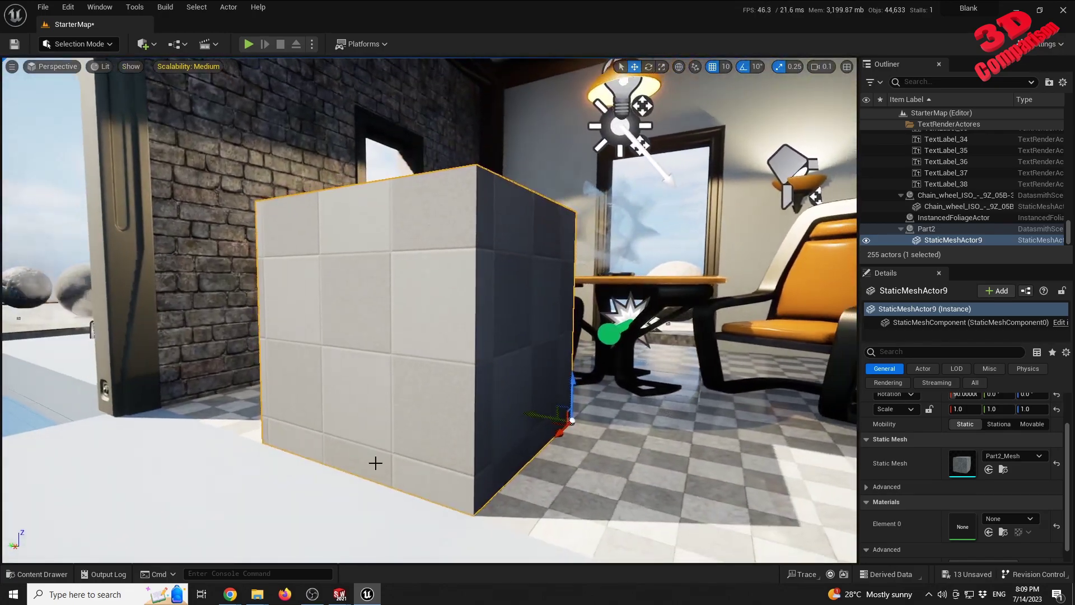
- Switch back to SOLIDWORKS and apply the Maple material from the Woods category to the cube
mouse_move(342, 593)
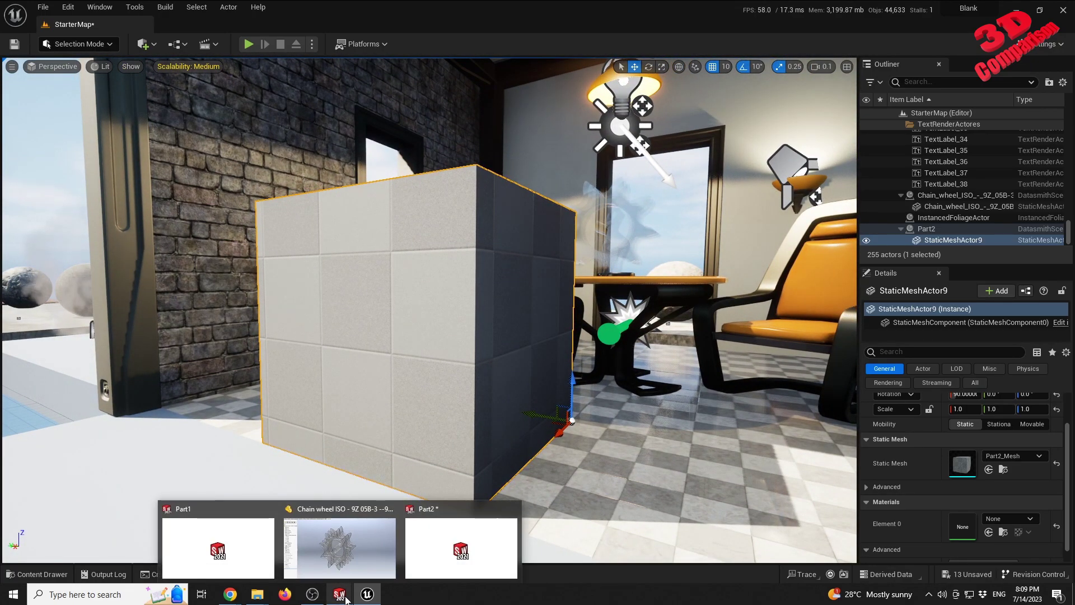
click(454, 548)
right_click(75, 193)
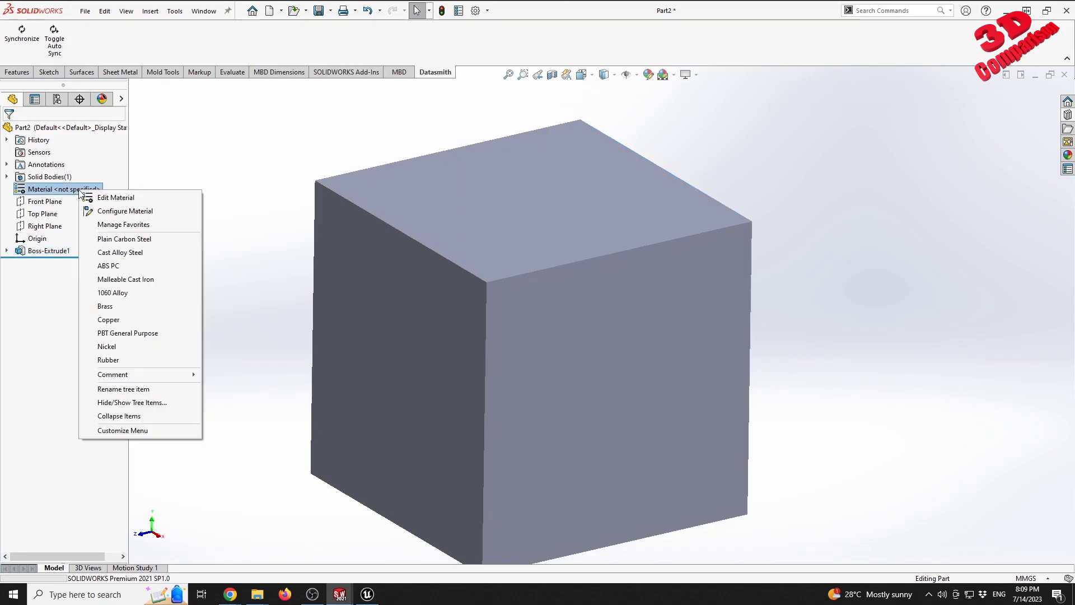
click(118, 199)
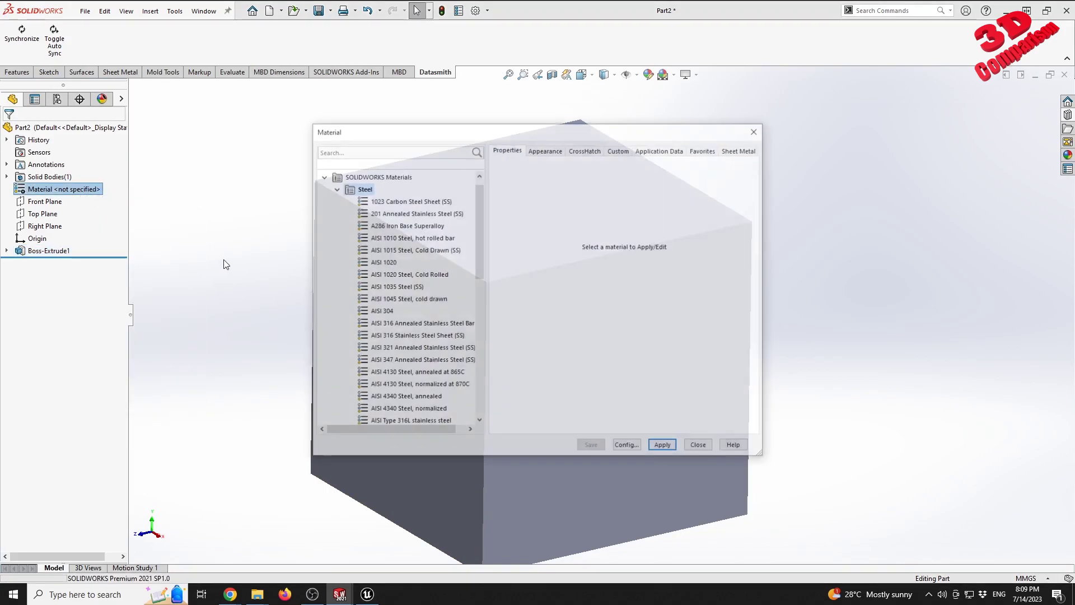
click(335, 188)
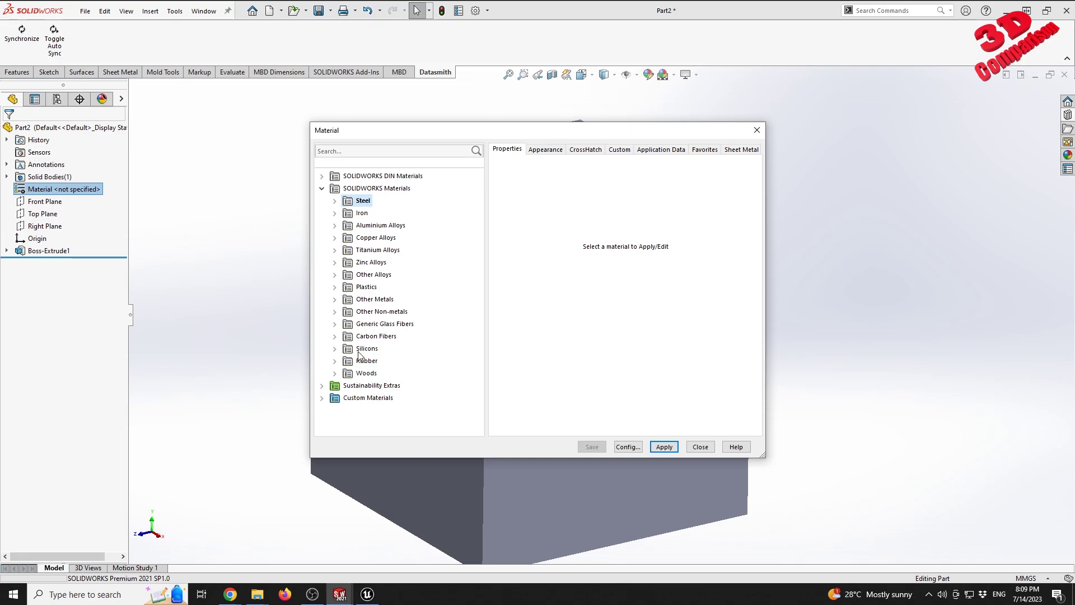
click(334, 374)
click(377, 375)
click(377, 387)
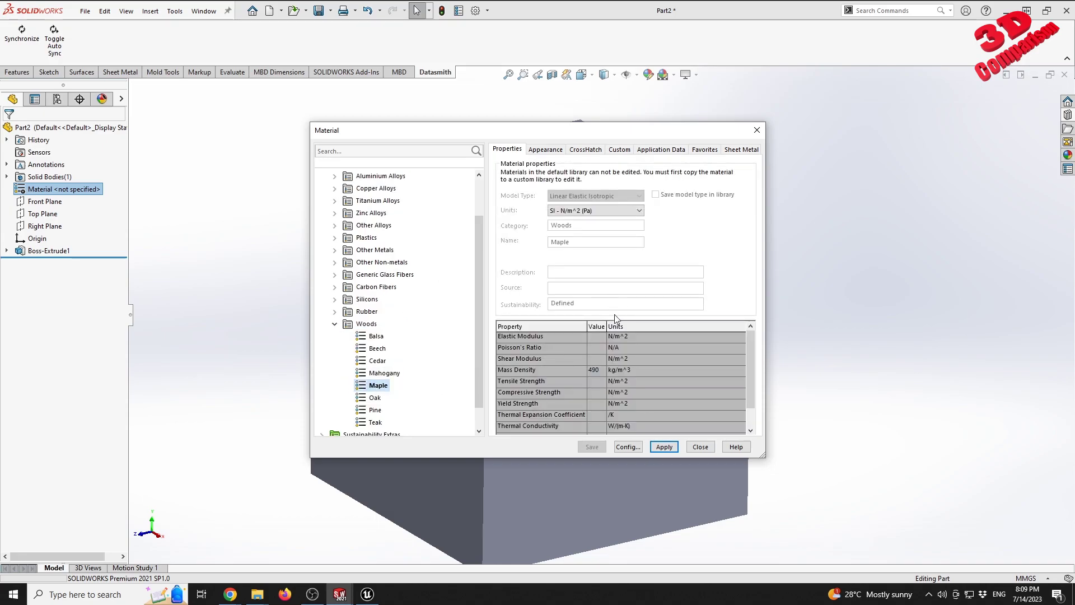
click(662, 447)
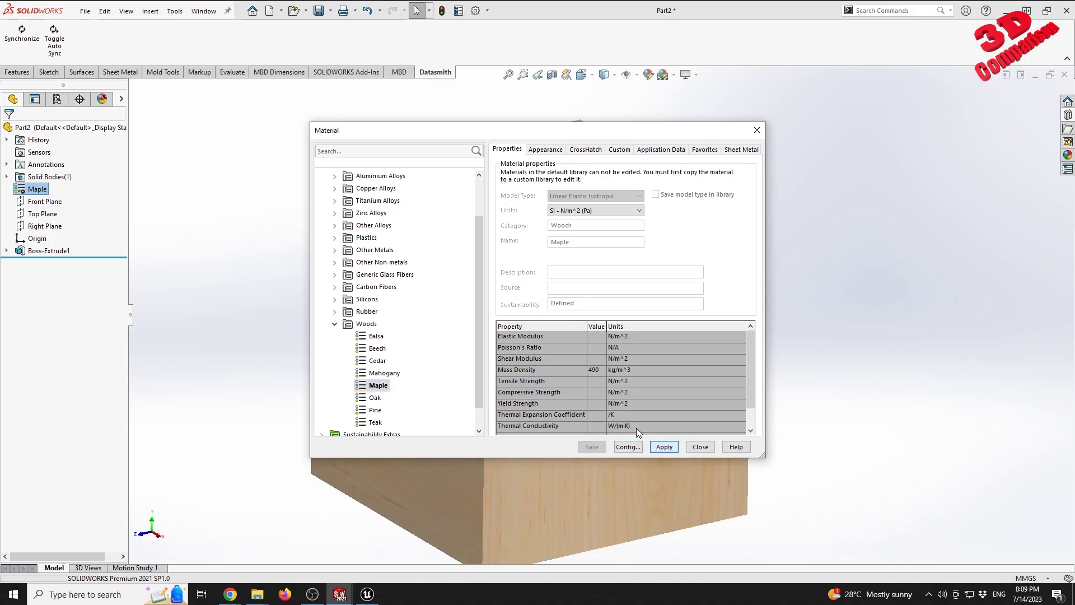
- Finish the cube's material assignment and switch to Unreal Editor
drag(602, 140, 825, 120)
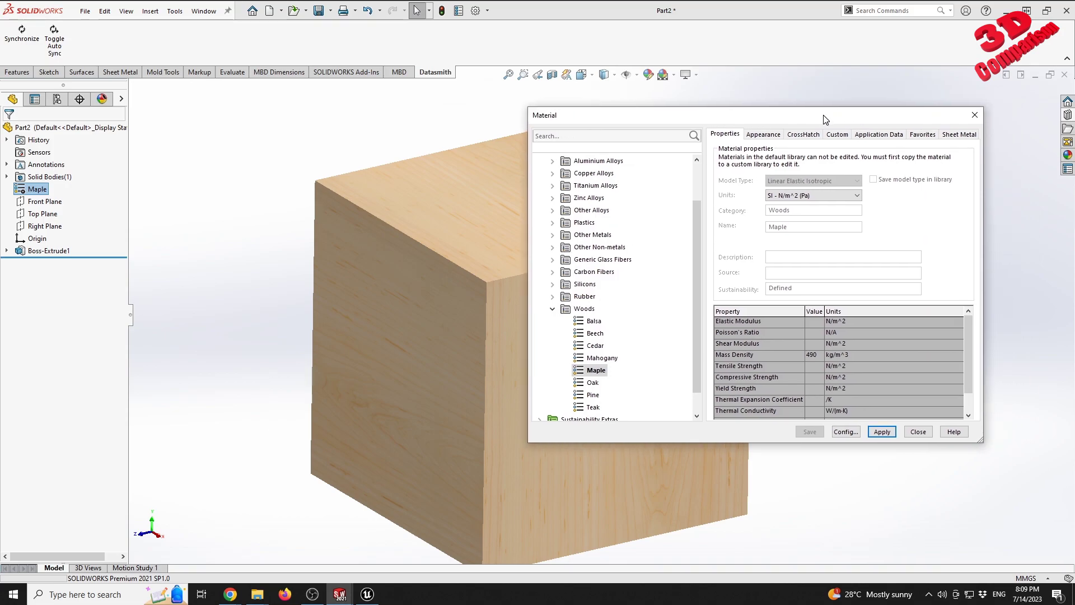
click(913, 433)
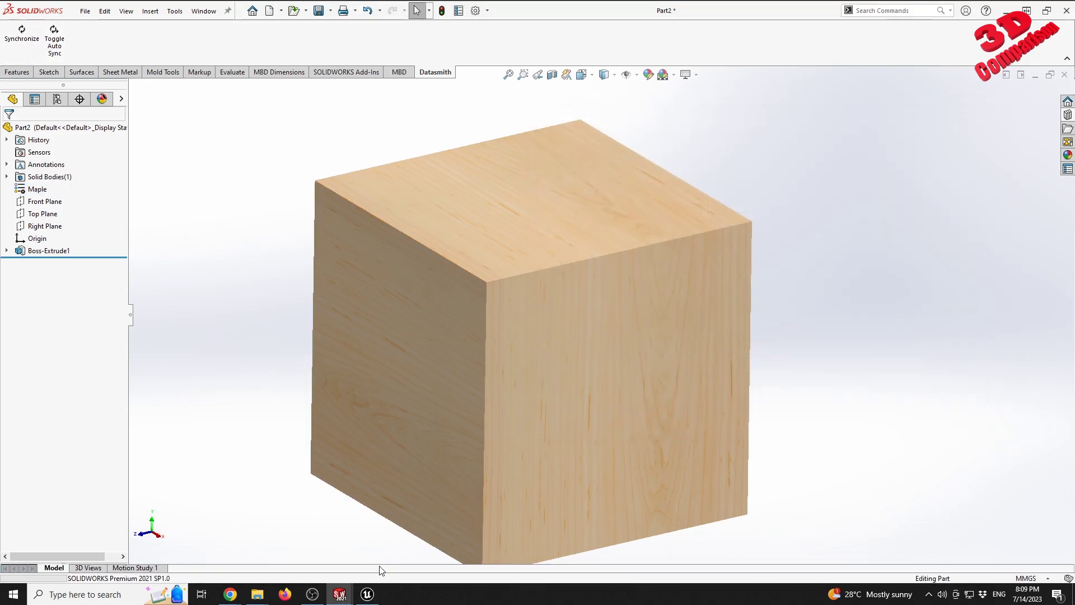
click(367, 594)
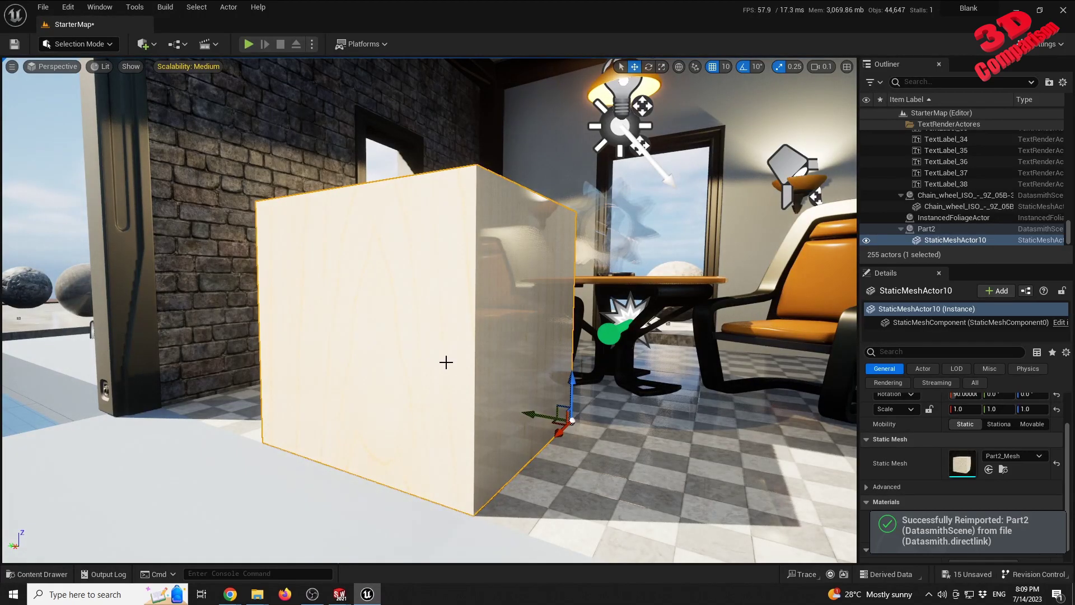
- Move the cube away from the round table toward the brick wall and view its wood faces up close
right_drag(429, 310, 444, 386)
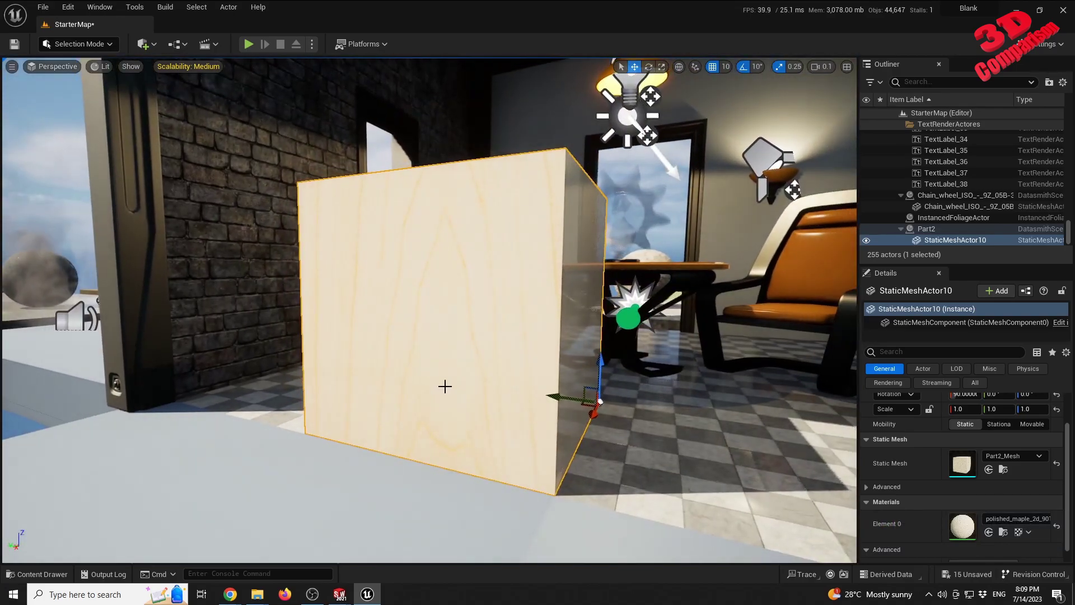
drag(567, 400, 410, 351)
mouse_move(410, 351)
right_down()
mouse_move(392, 331)
mouse_move(410, 350)
right_up()
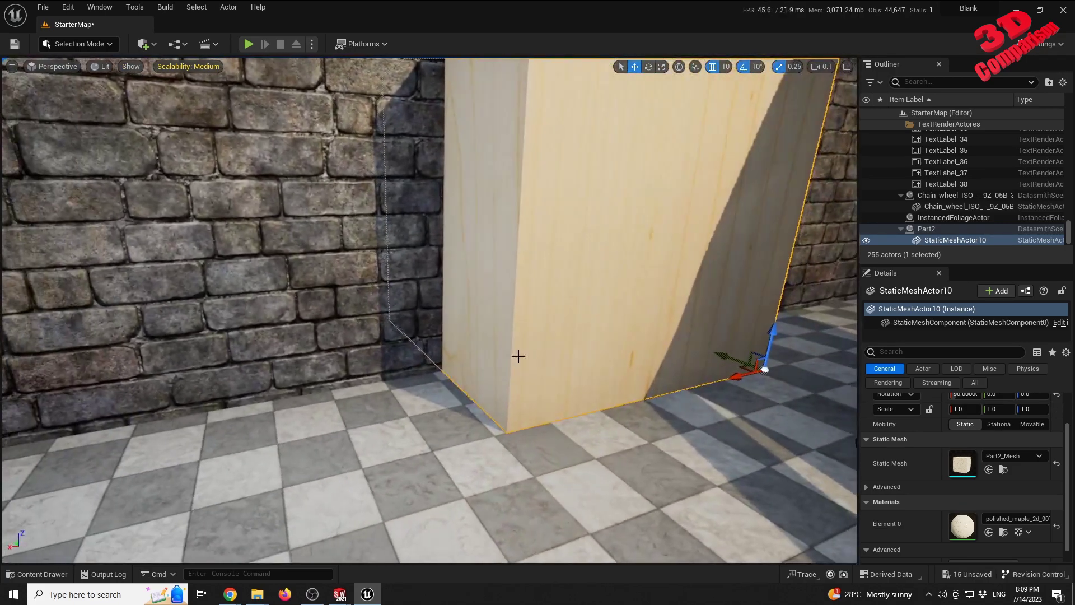
right_drag(515, 355, 563, 383)
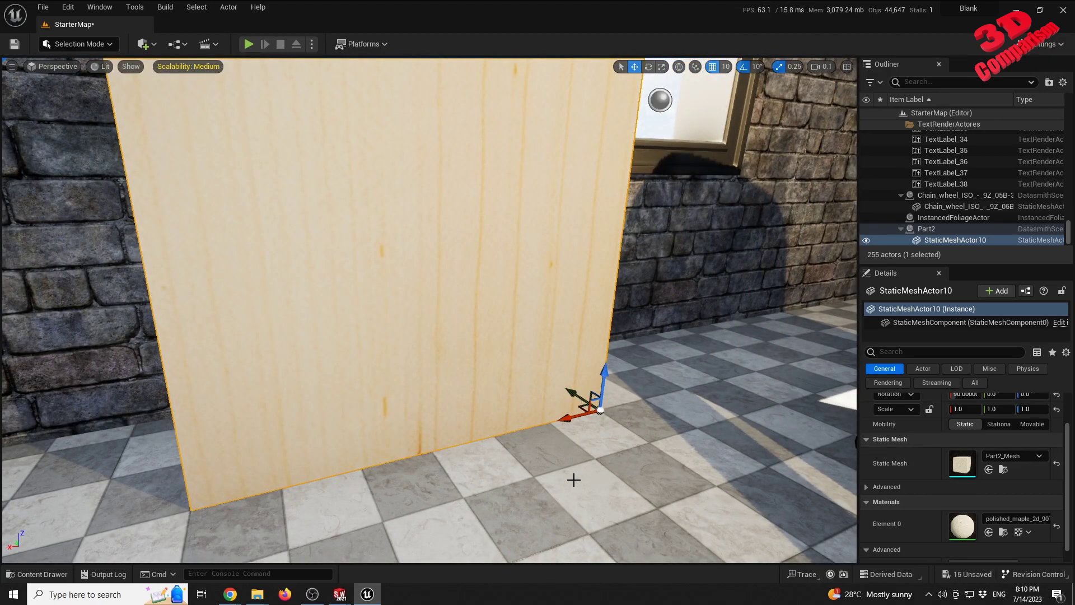
- Open the polished maple material instance from Part2's Materials folder, maximize its editor, and inspect its ColorMap texture
key(ctrl+space)
double_click(259, 435)
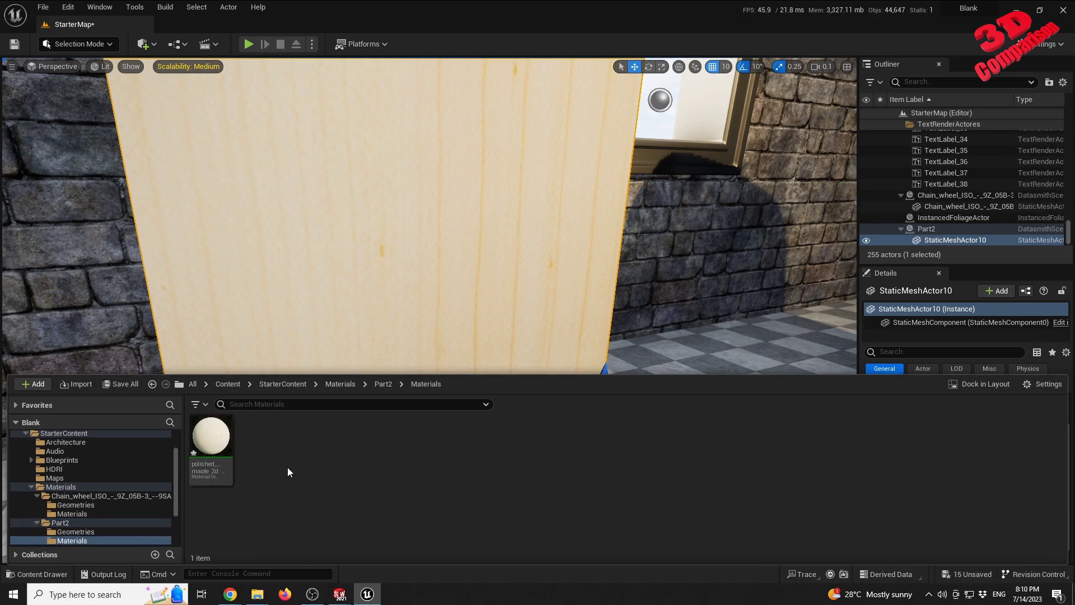
click(84, 532)
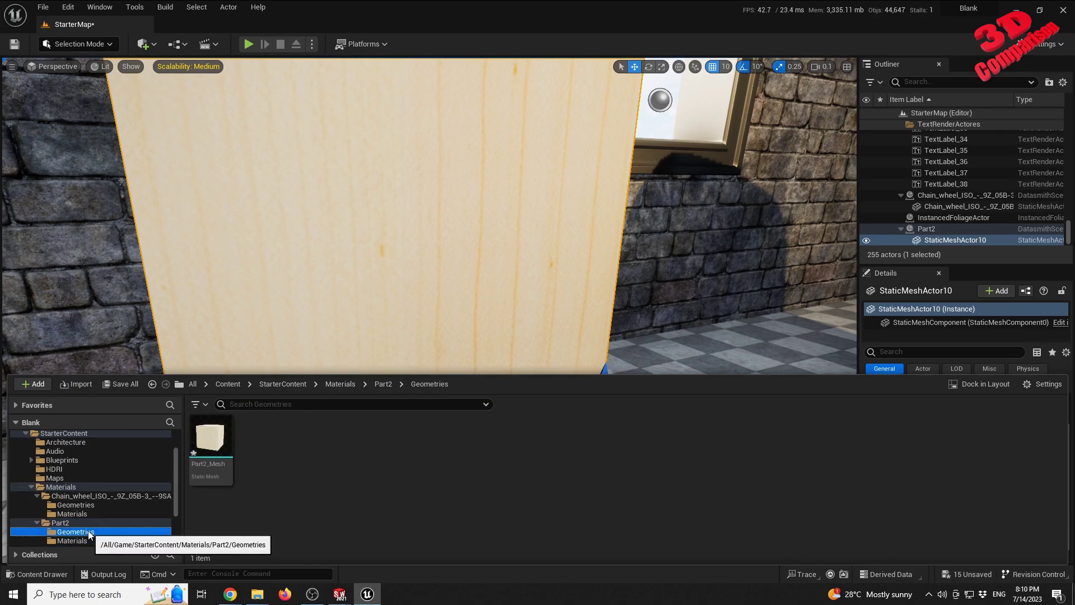
click(87, 540)
click(208, 443)
double_click(209, 442)
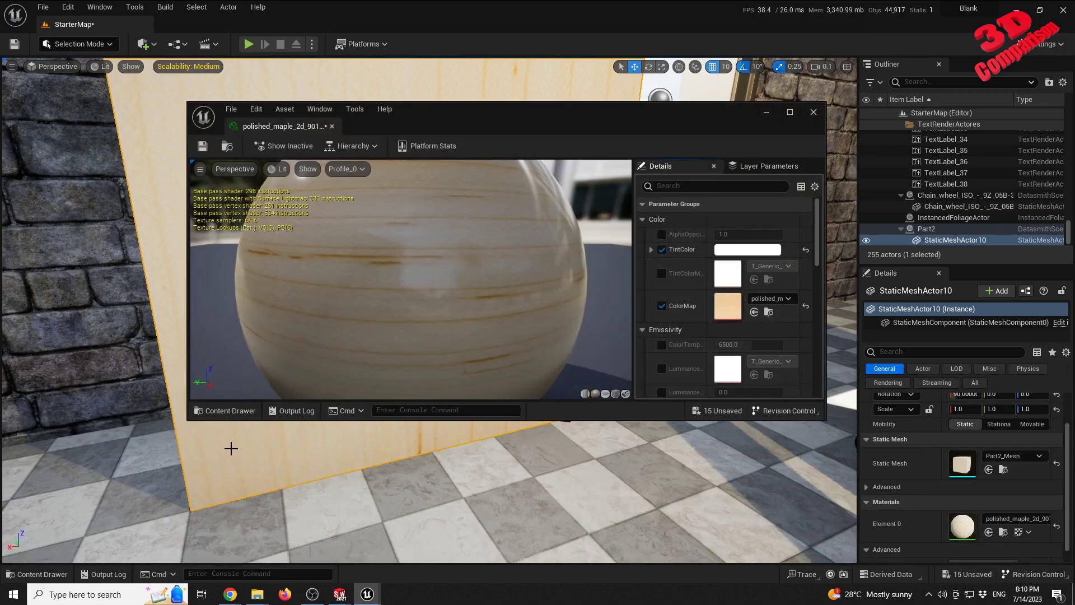
click(788, 113)
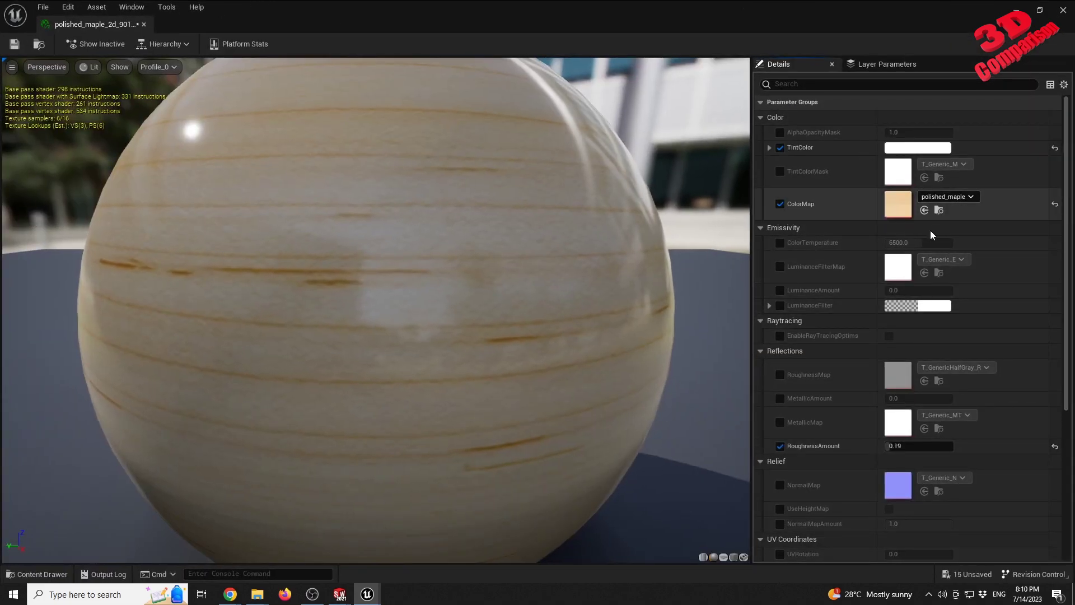
double_click(896, 201)
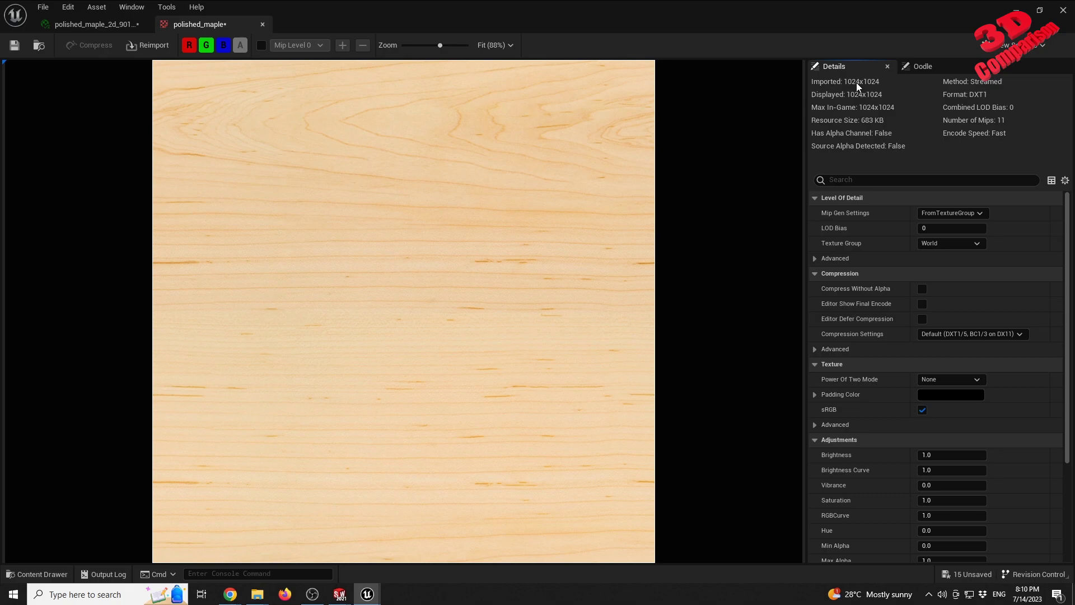
- Switch to the Datasmith Exporter Plugins page in Chrome and highlight the SOLIDWORKS Exporter heading
key(alt+Tab)
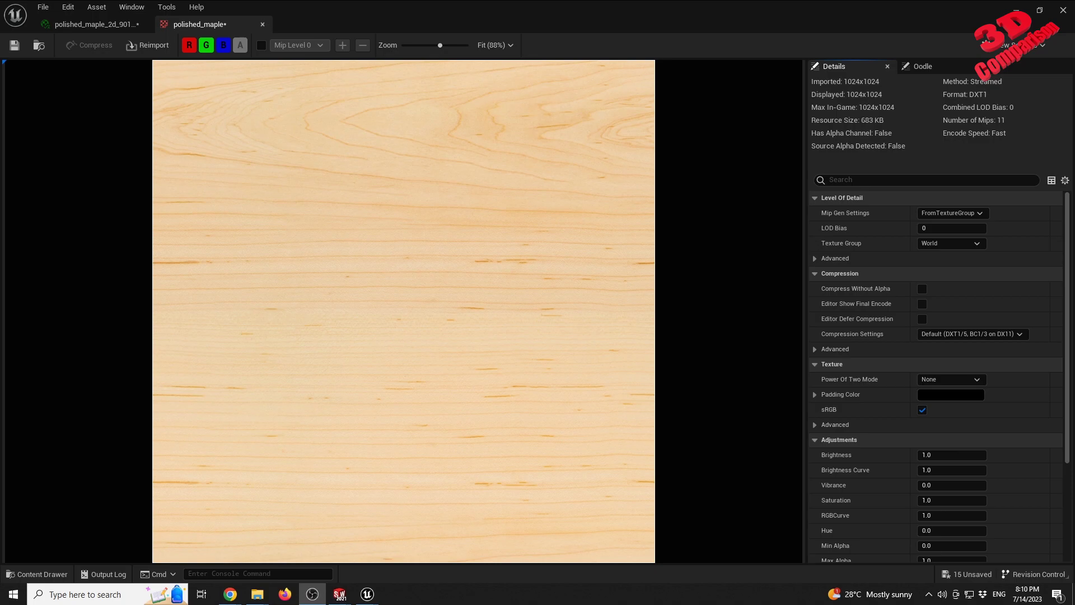
mouse_move(341, 598)
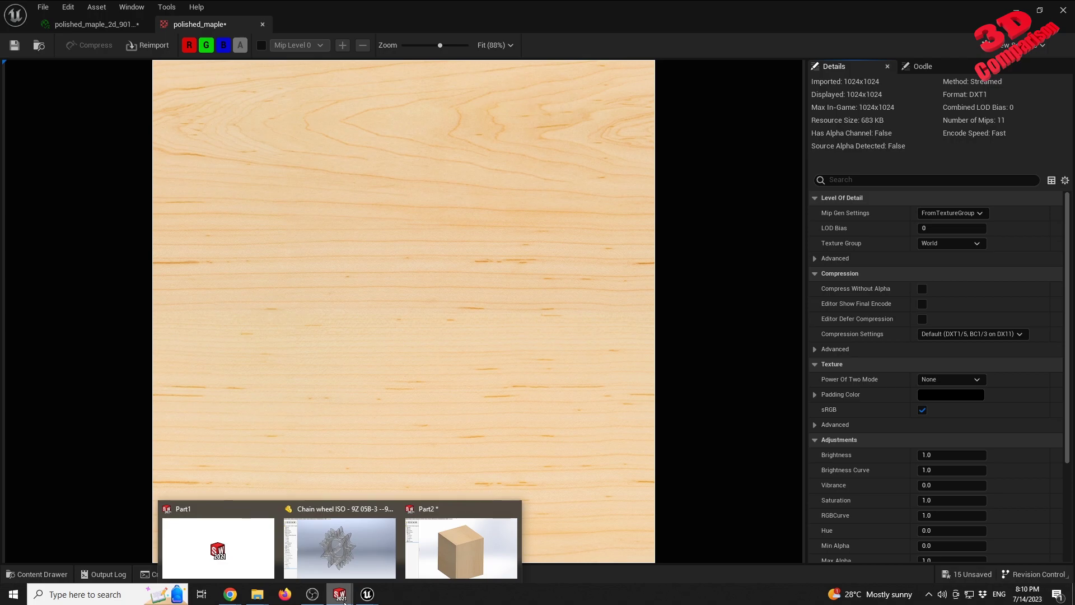
mouse_move(230, 594)
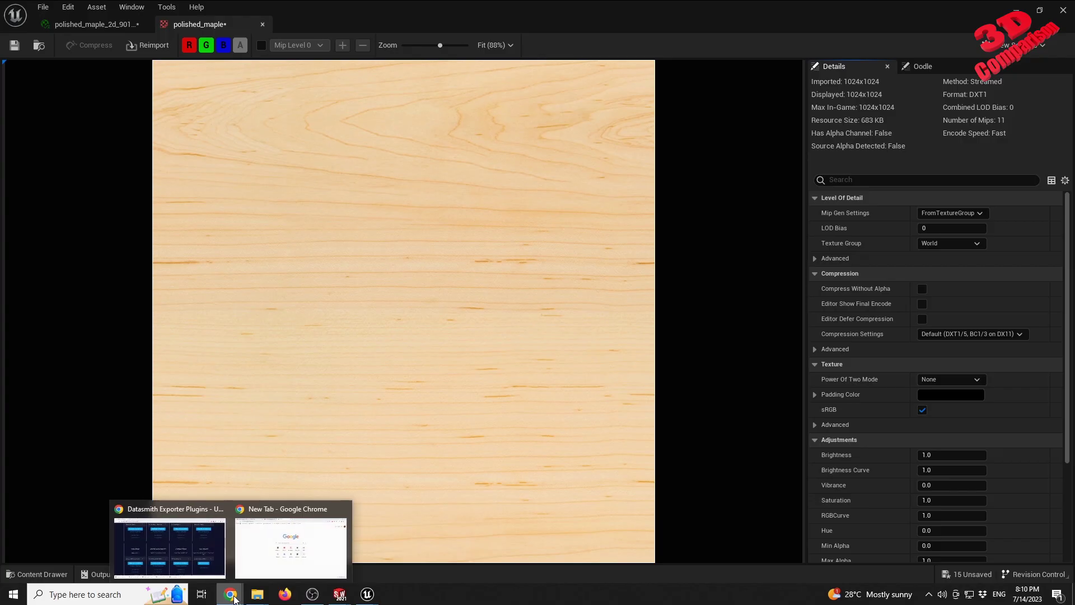
click(218, 562)
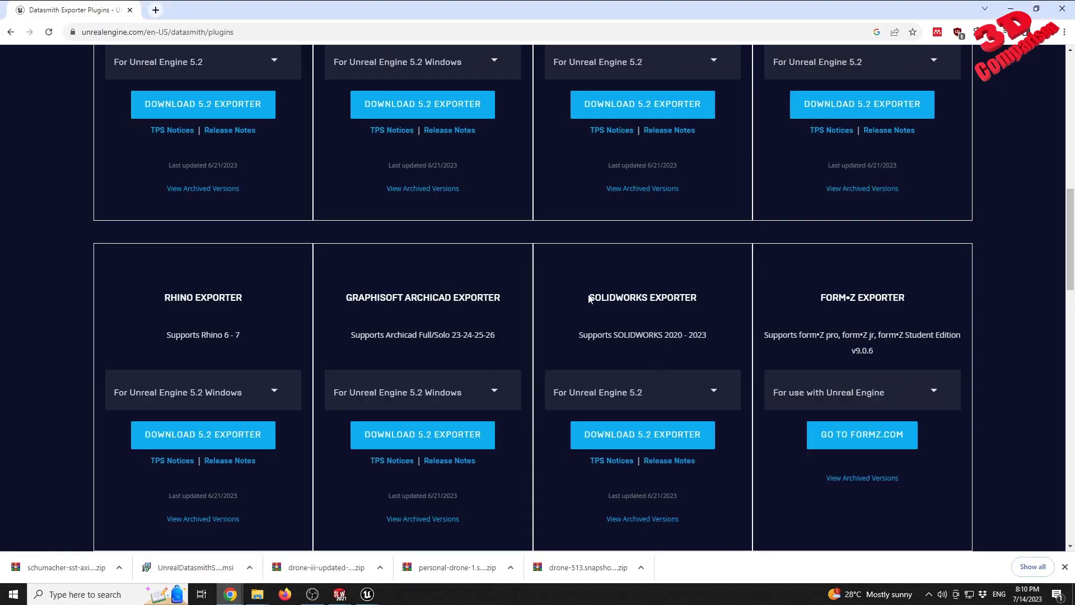
drag(589, 297, 706, 293)
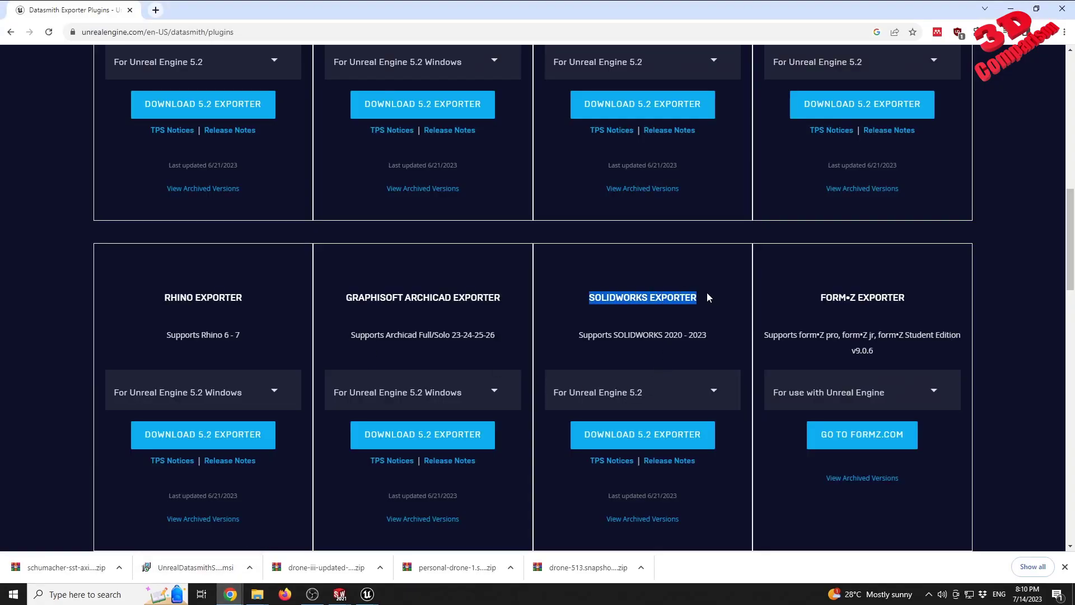